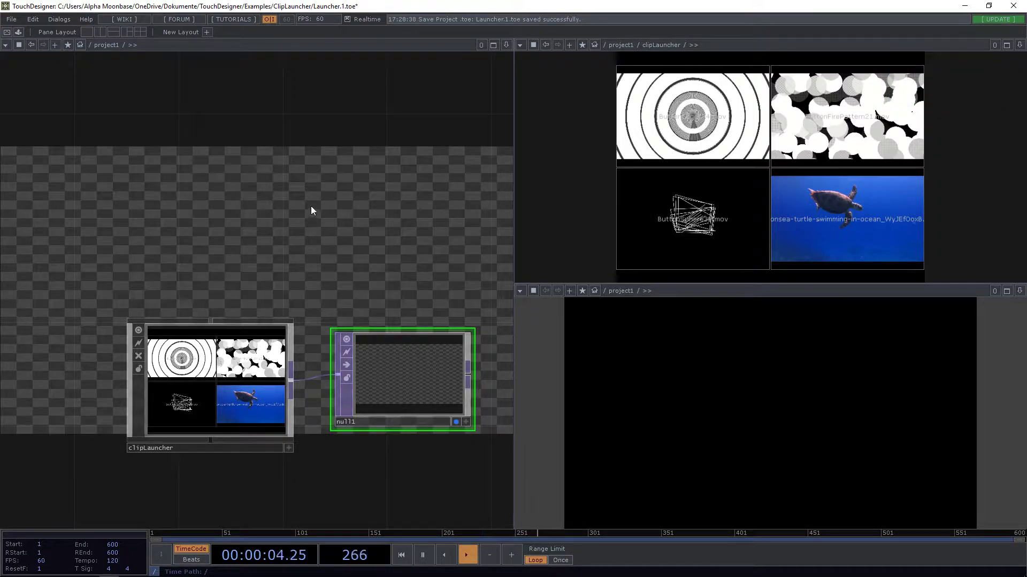
Trigger the ring, circle, wireframe and turtle clips in the launcher grid to preview how each one plays in the output
click(682, 124)
click(846, 118)
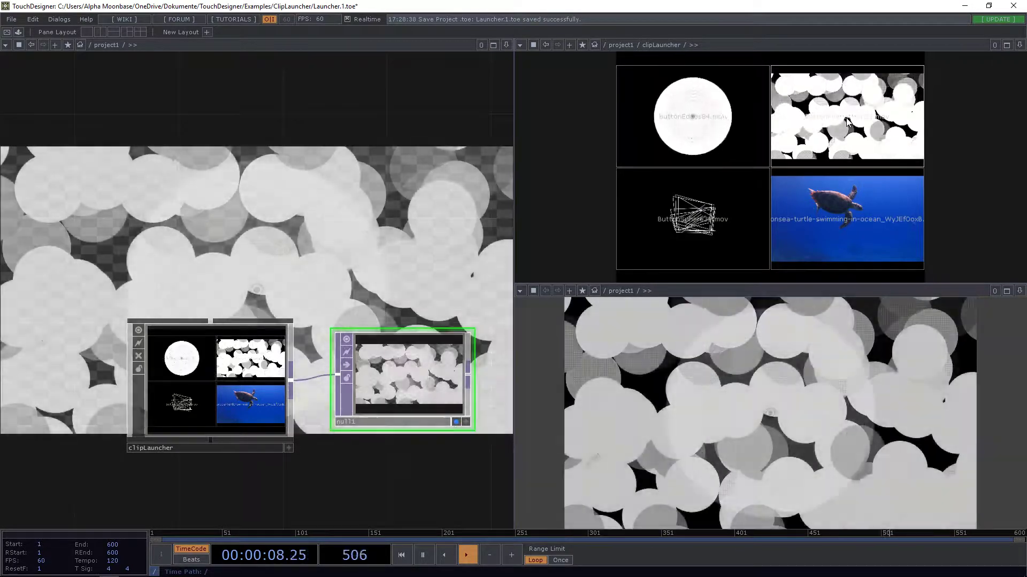
click(684, 218)
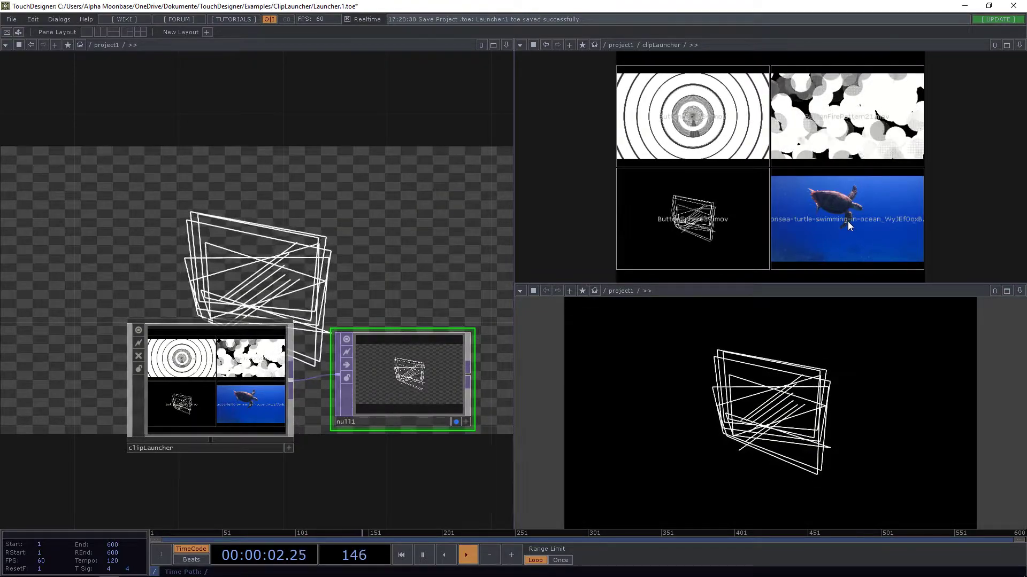
click(848, 221)
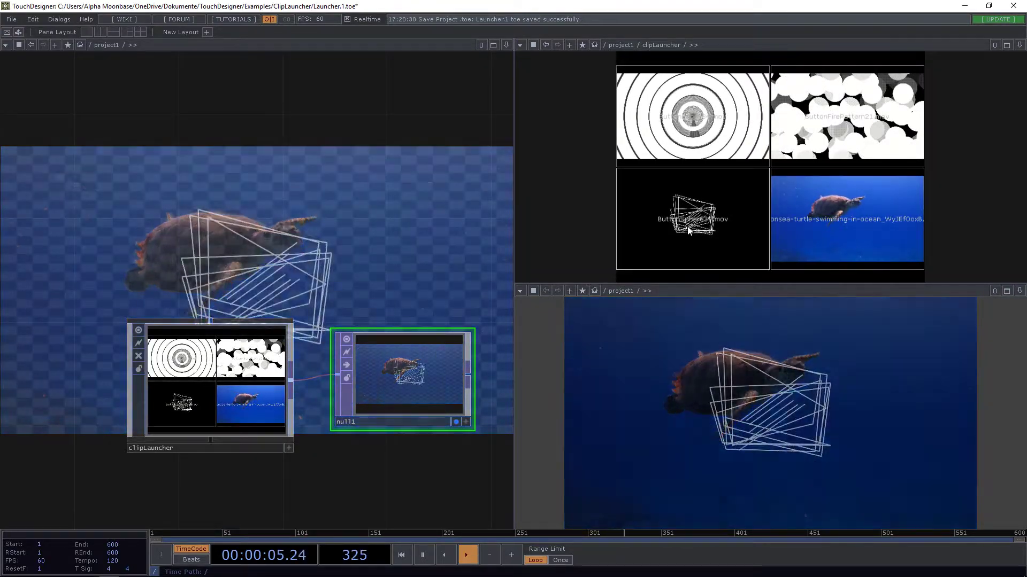
click(688, 226)
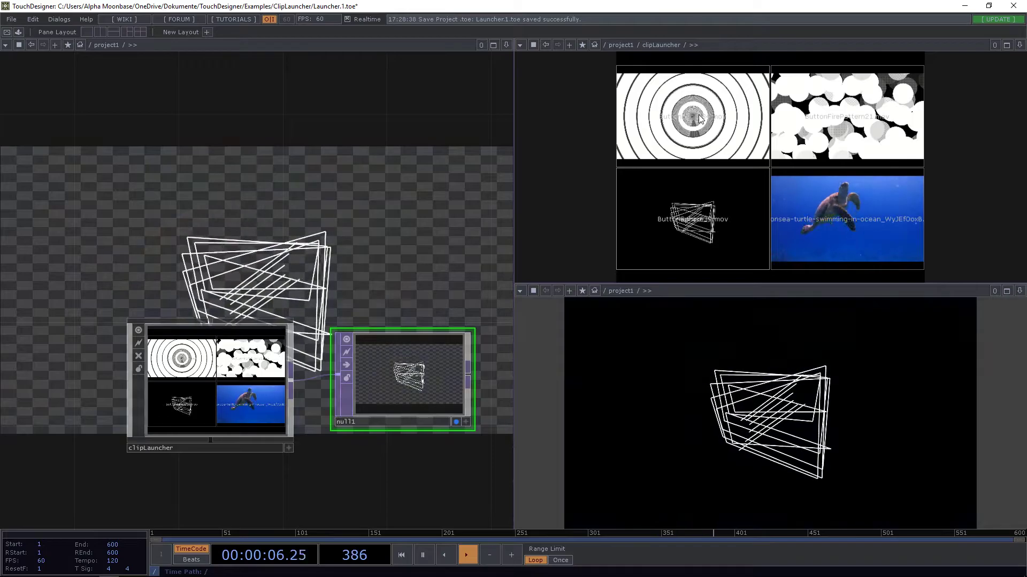
click(692, 123)
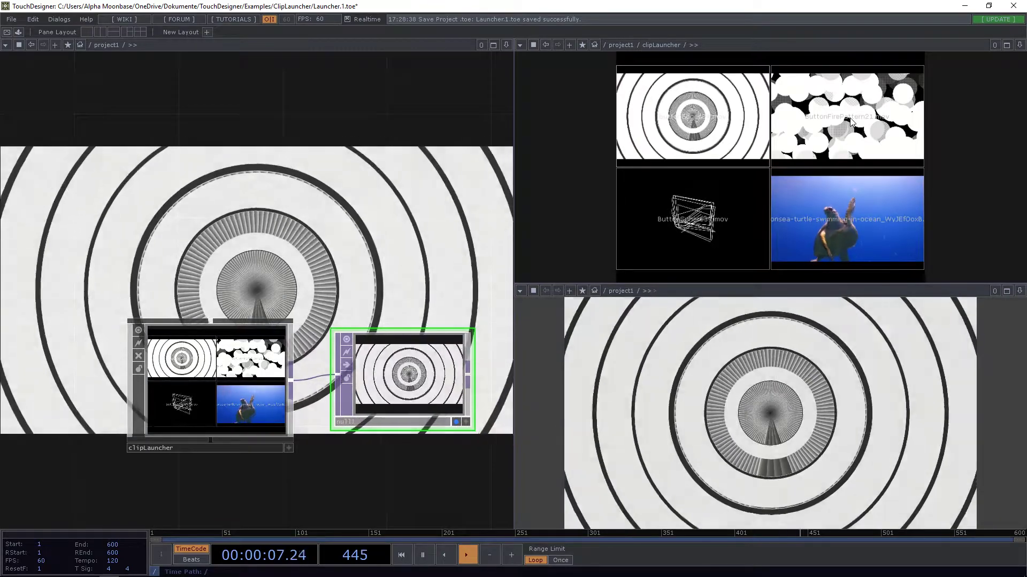
click(850, 122)
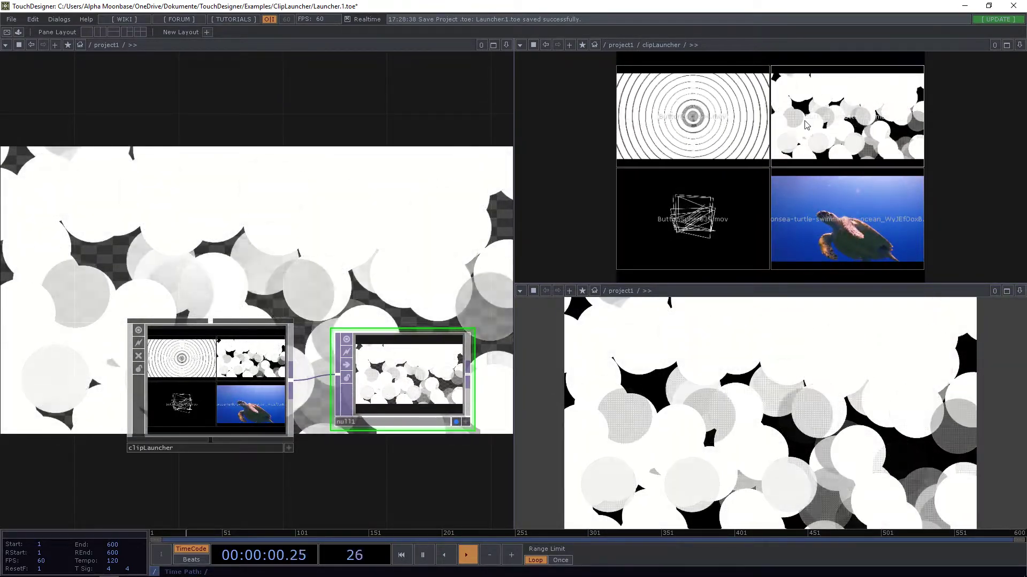
click(824, 121)
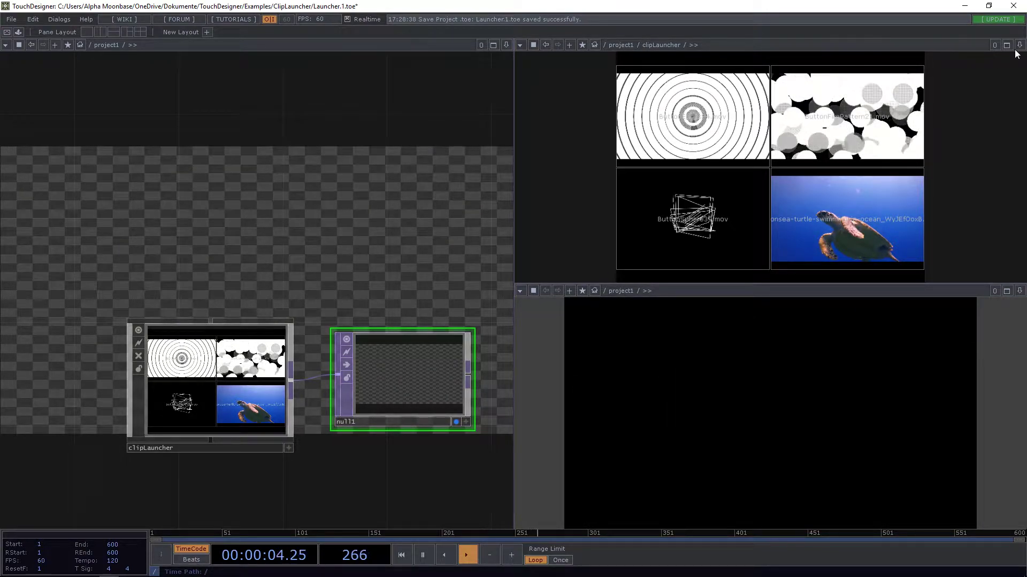
Check which TouchDesigner version and build is installed, and close the version information
click(86, 19)
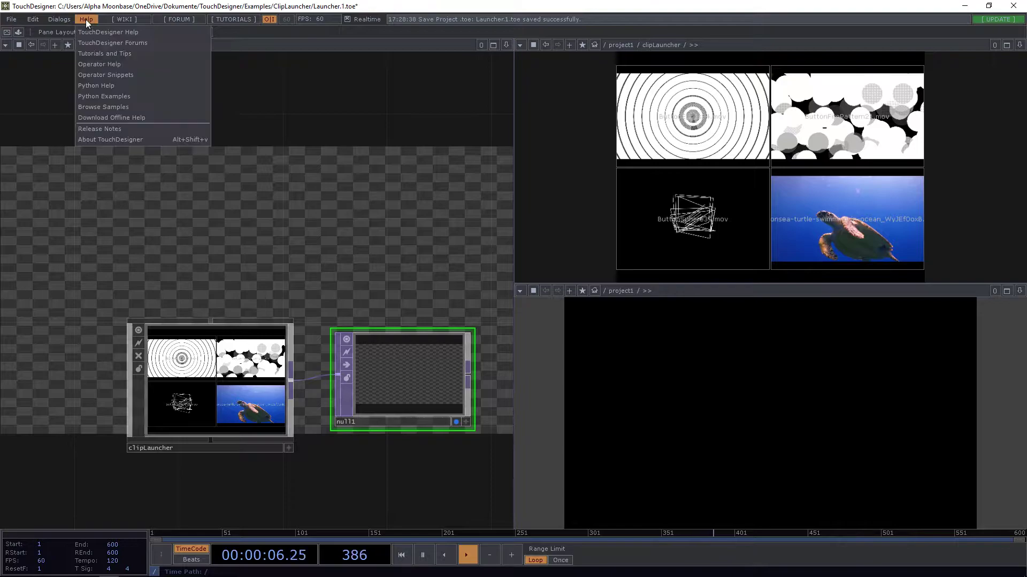
click(128, 139)
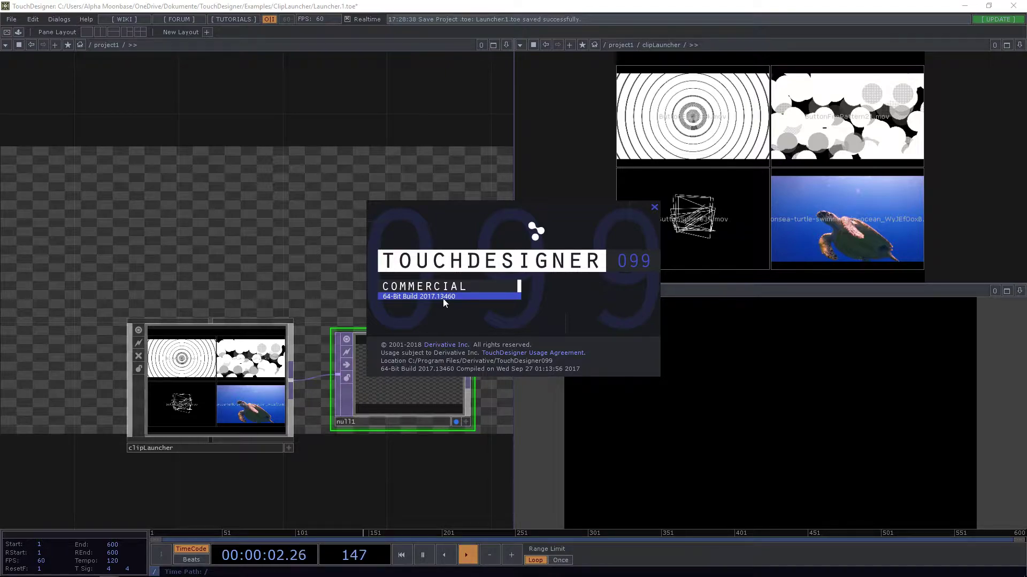
click(655, 207)
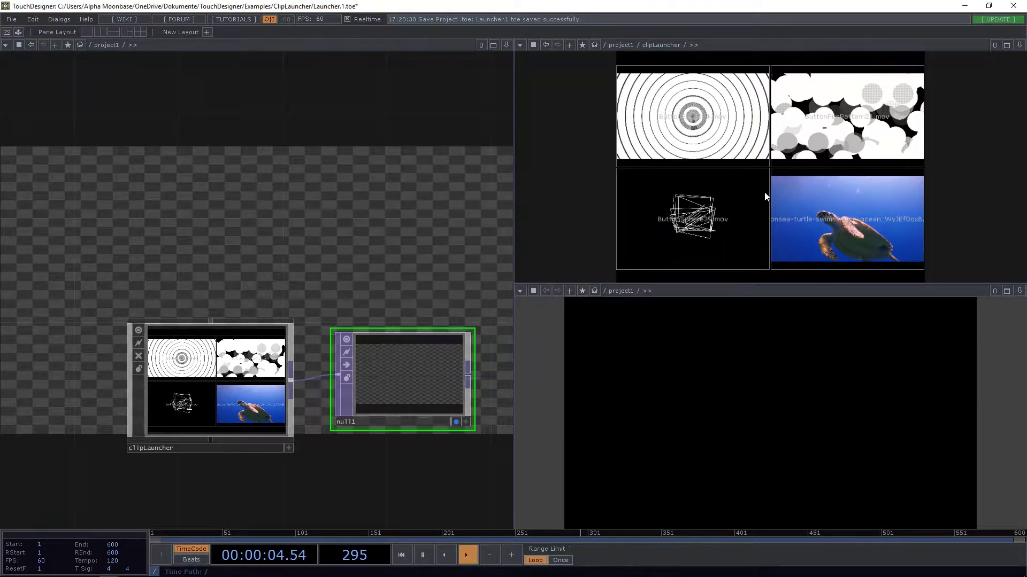
Close the clip grid and output preview panes so only the network remains, and delete the null1 operator
click(1020, 47)
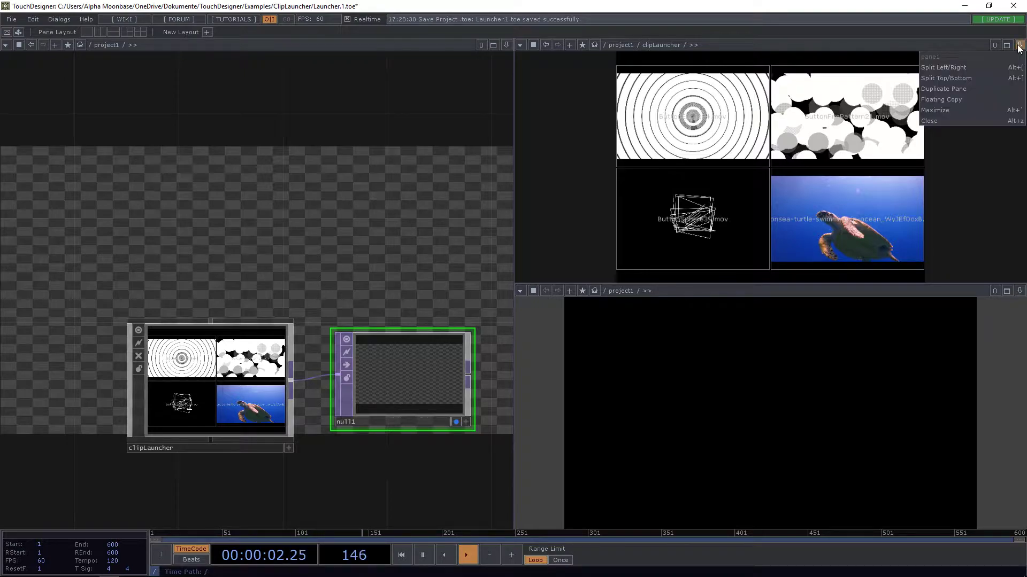
click(962, 119)
click(1019, 46)
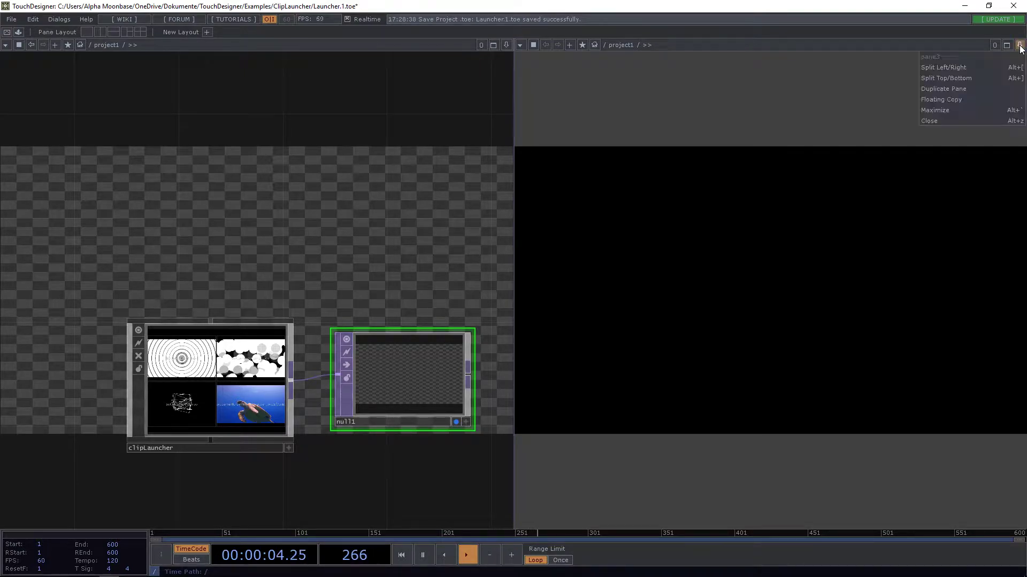
click(963, 117)
drag(411, 285, 497, 230)
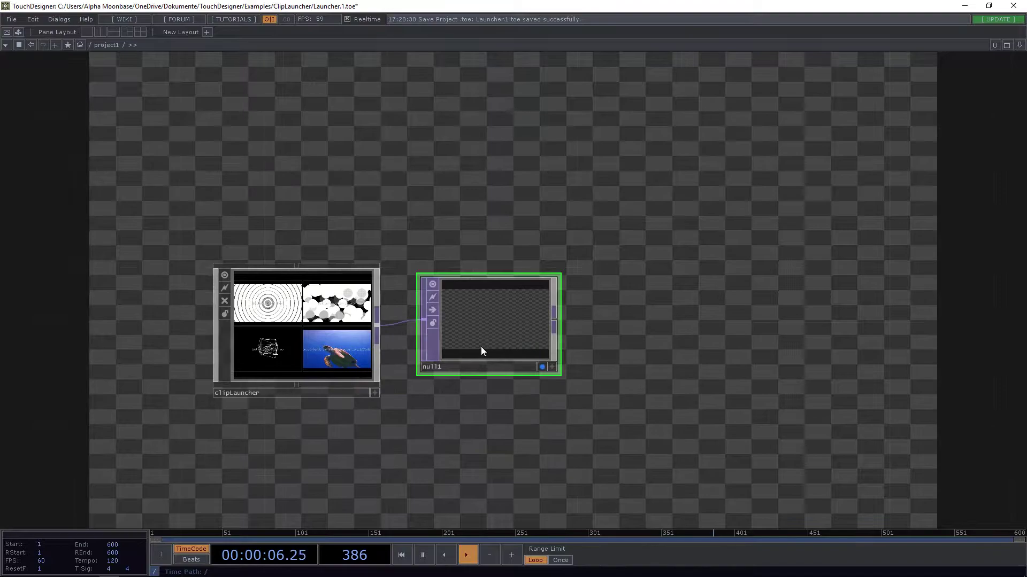
key(Delete)
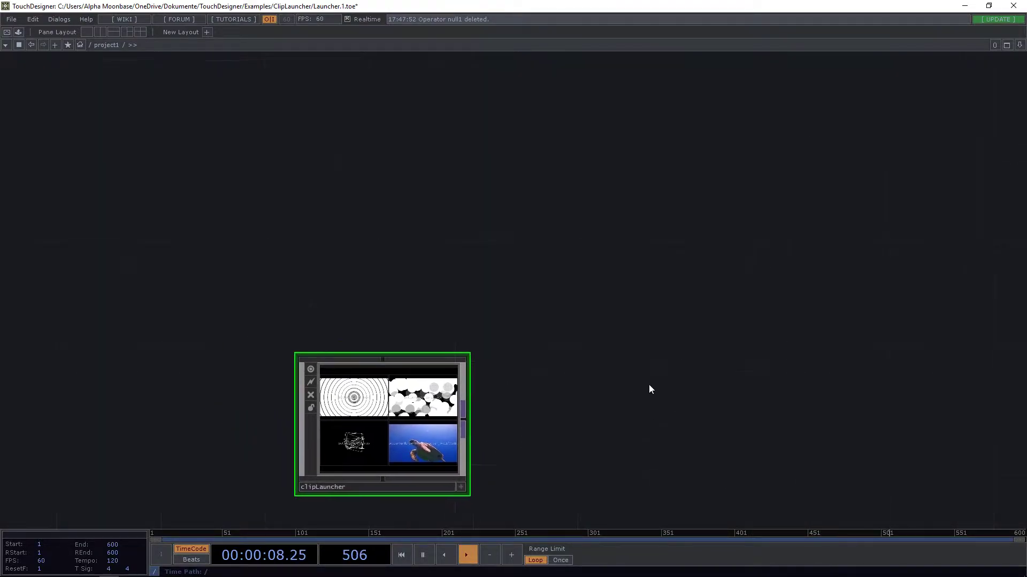
Add a Container COMP above the existing launcher in project1 and name it clipLauncher
key(Tab)
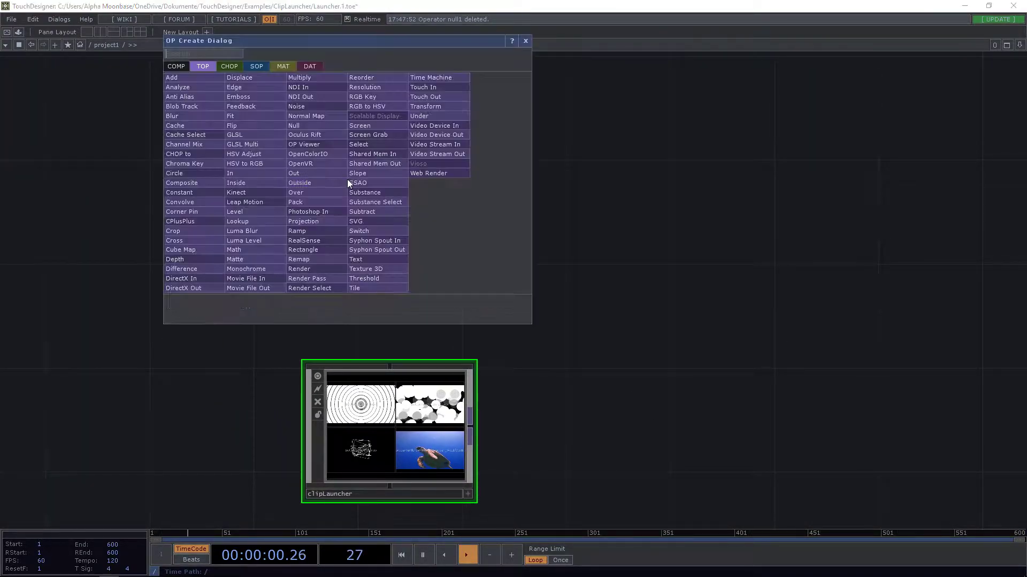
click(175, 65)
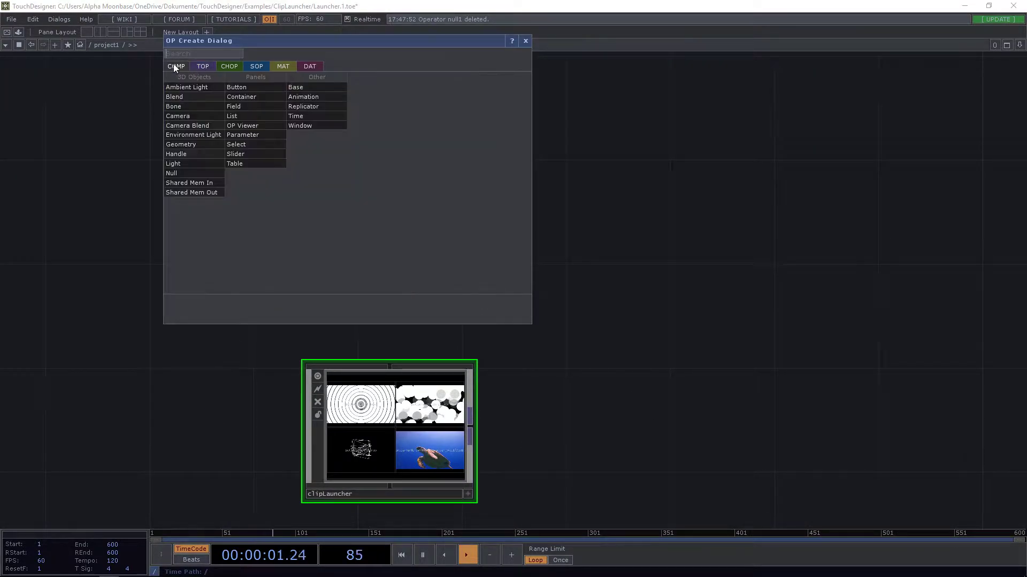
click(254, 99)
click(391, 217)
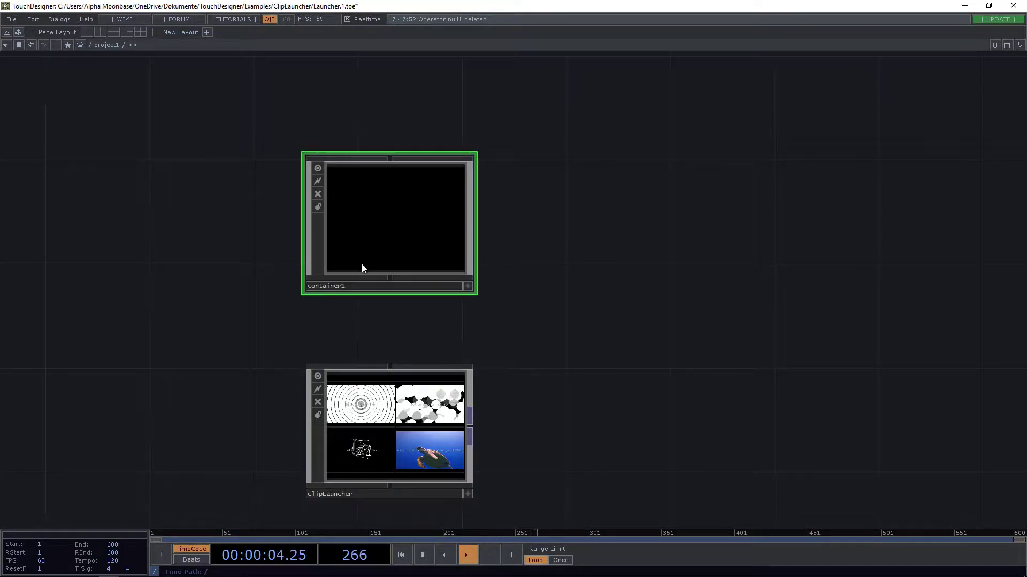
click(363, 285)
text(clipLaunch)
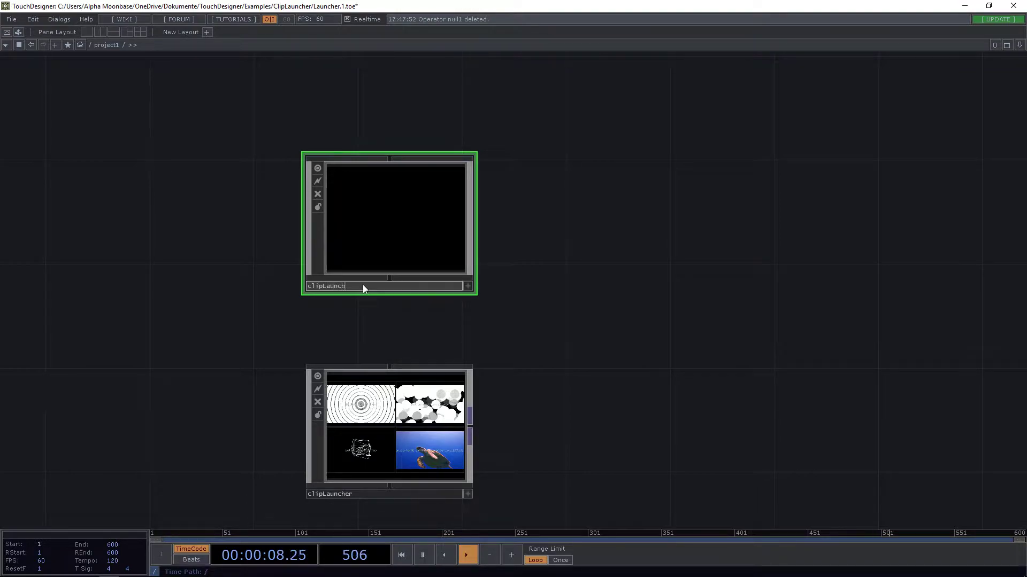
text(er)
key(Return)
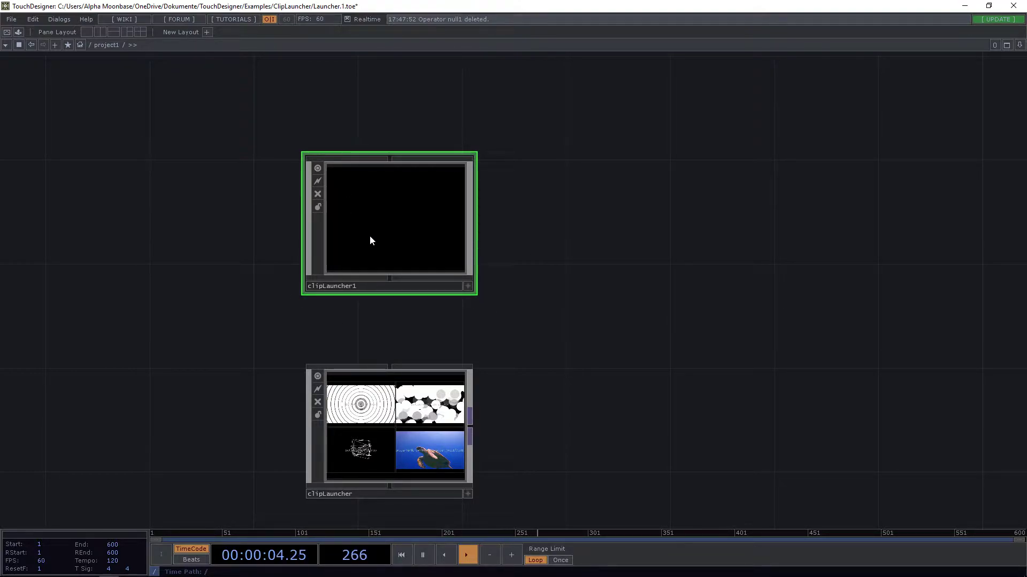
Customize the new container by adding a custom parameter page named Settings
right_click(388, 228)
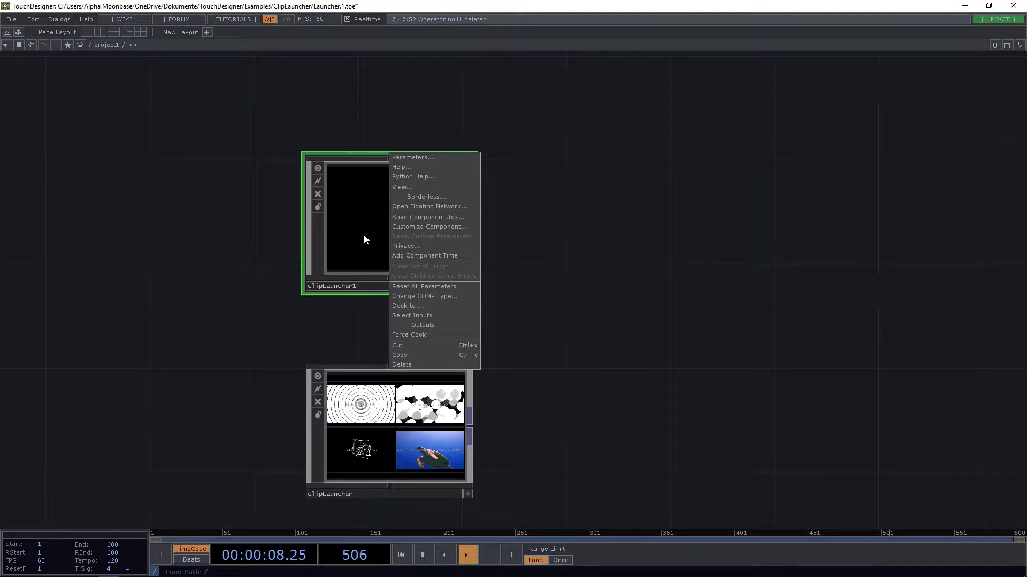
click(423, 229)
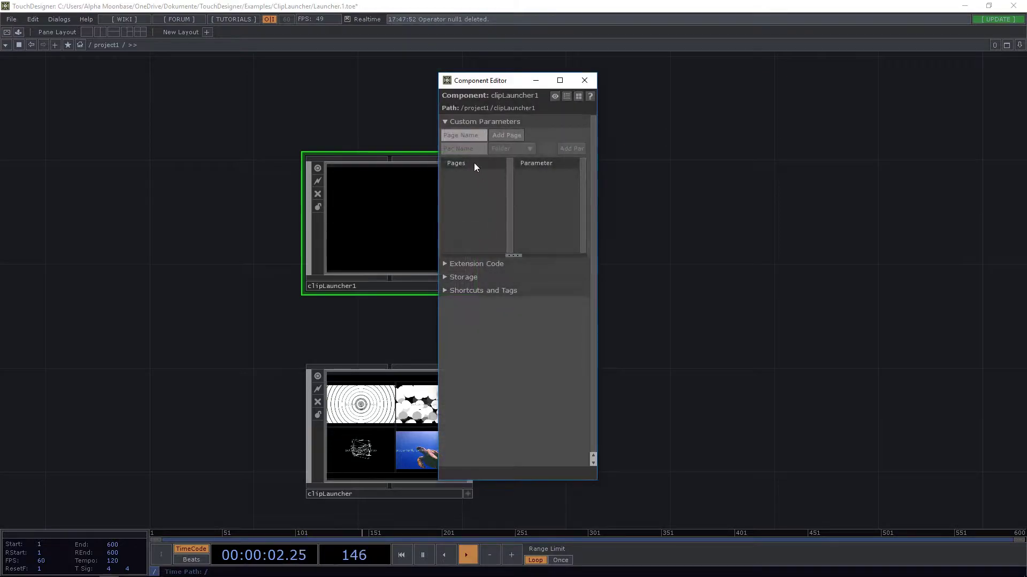
click(465, 136)
text(Settings)
click(506, 134)
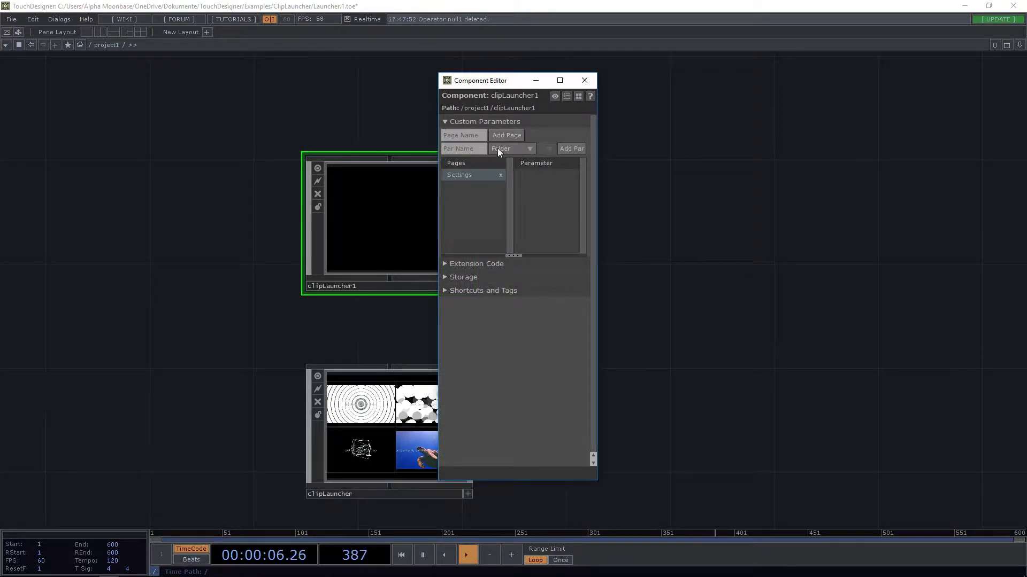
Add a custom parameter named Folder of type Folder to the Settings page and close the Component Editor
click(524, 149)
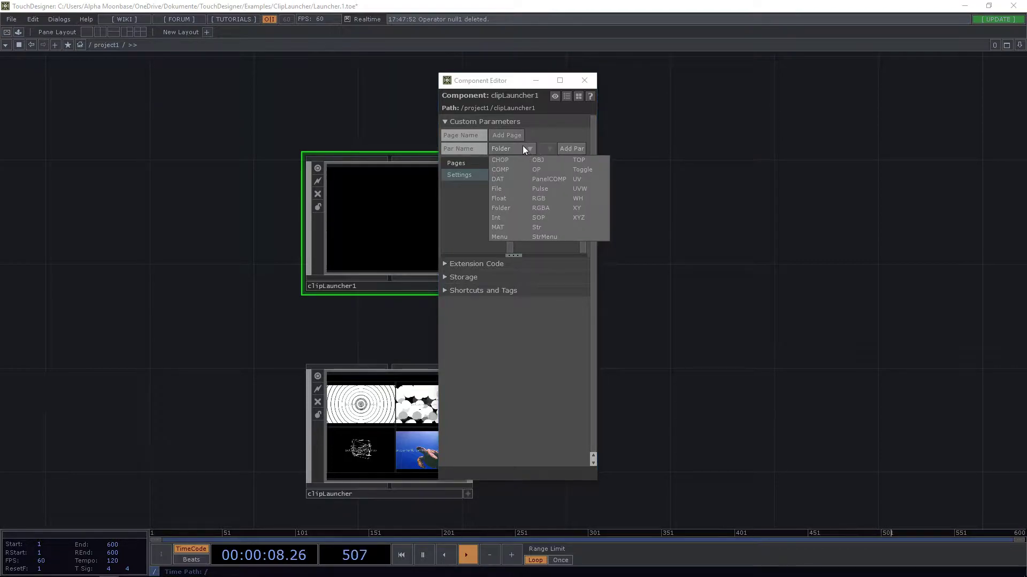
click(515, 148)
click(473, 148)
text(Fo)
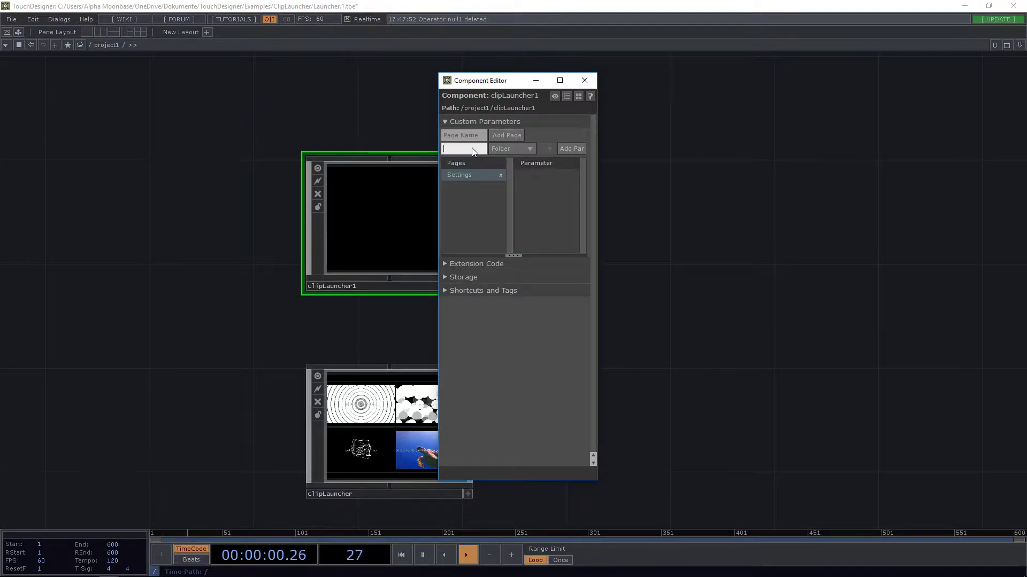
text(lder)
click(572, 149)
click(584, 80)
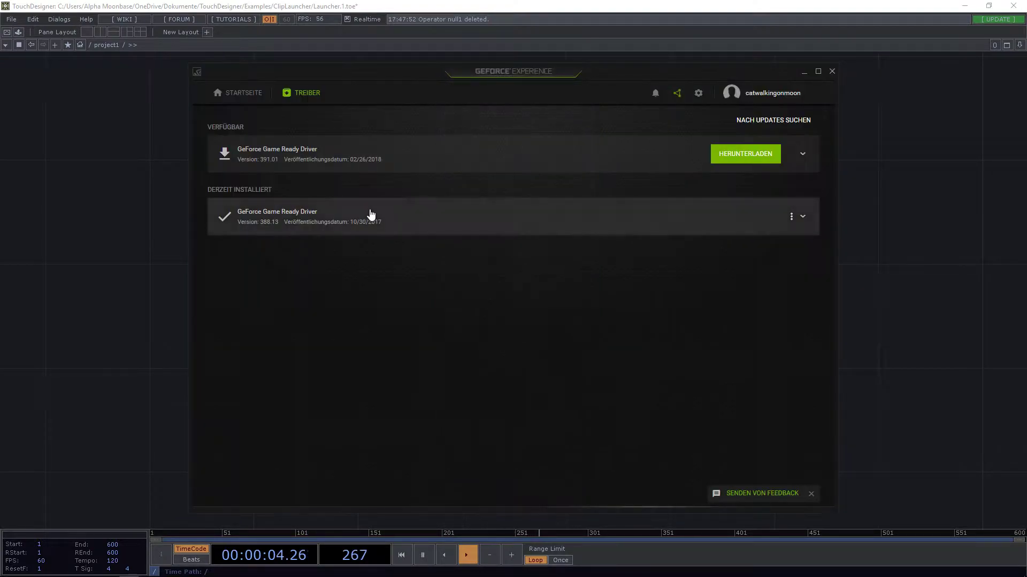
click(804, 73)
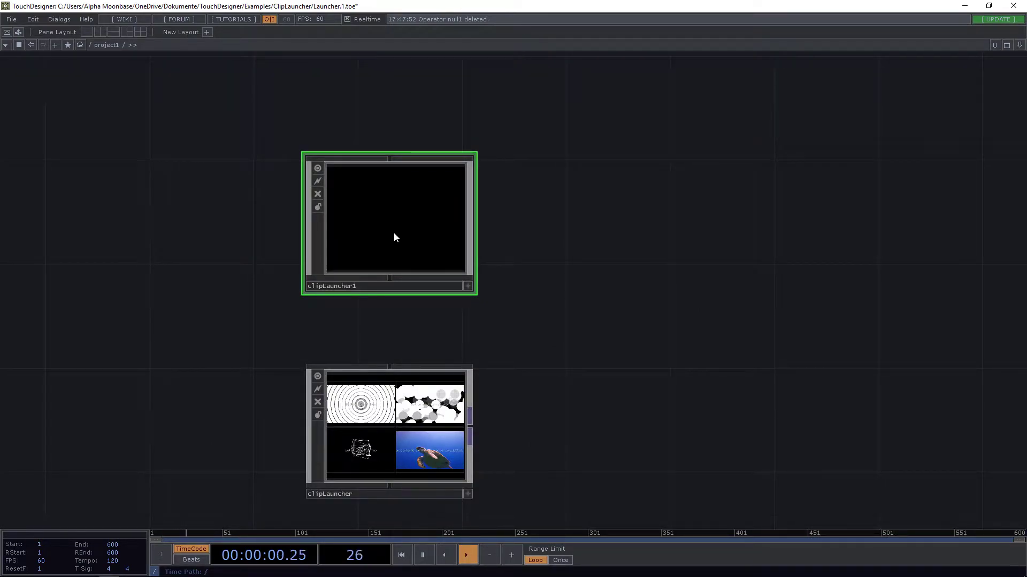
Set the new container's custom Folder parameter to the Videos folder inside ClipLauncher
key(p)
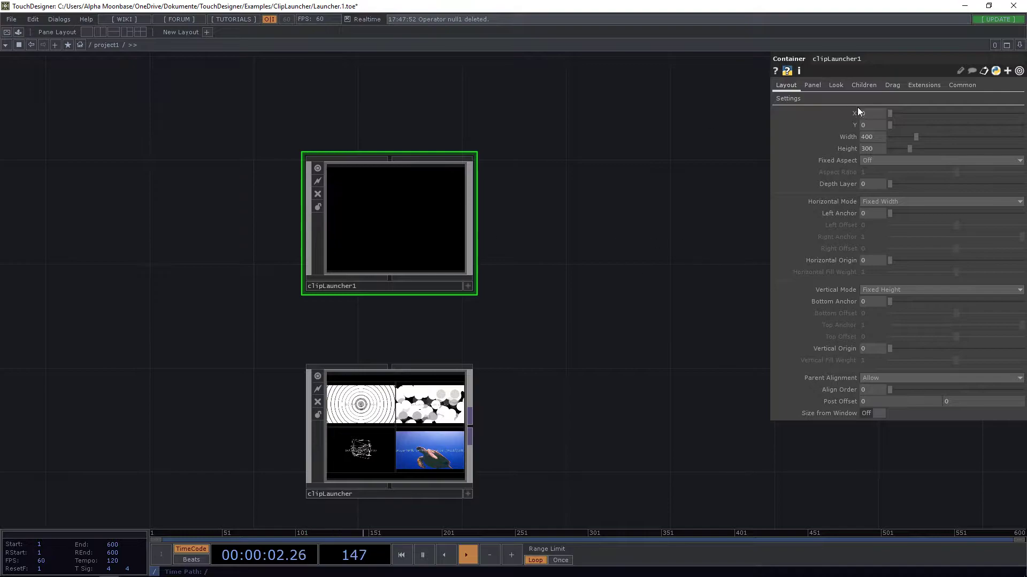
click(788, 100)
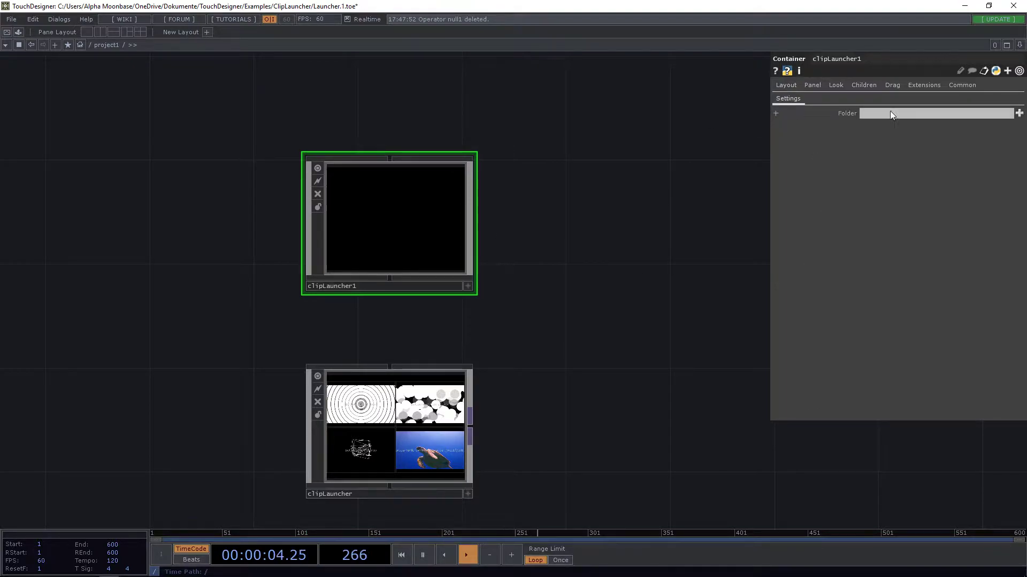
click(1019, 114)
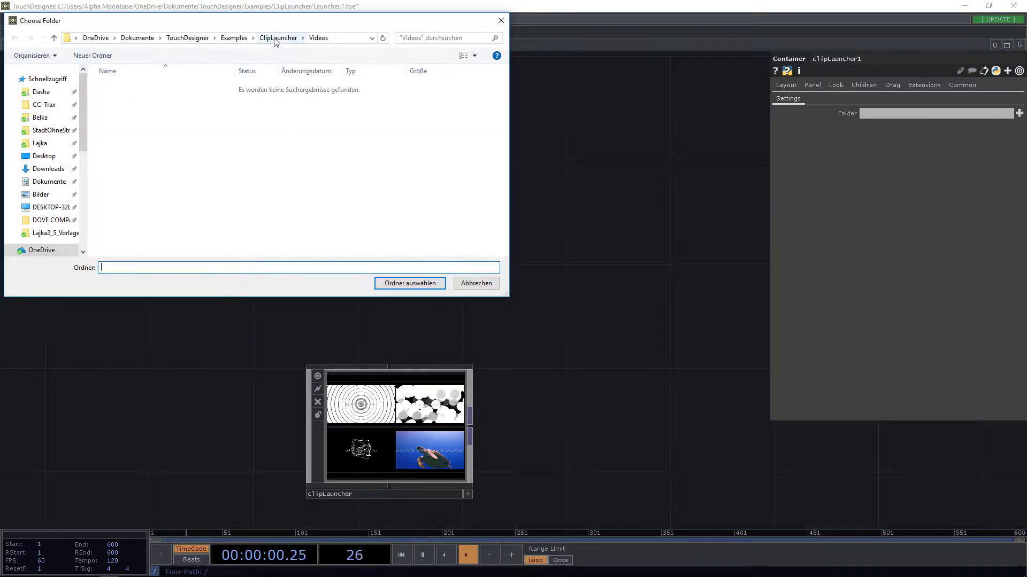
click(276, 40)
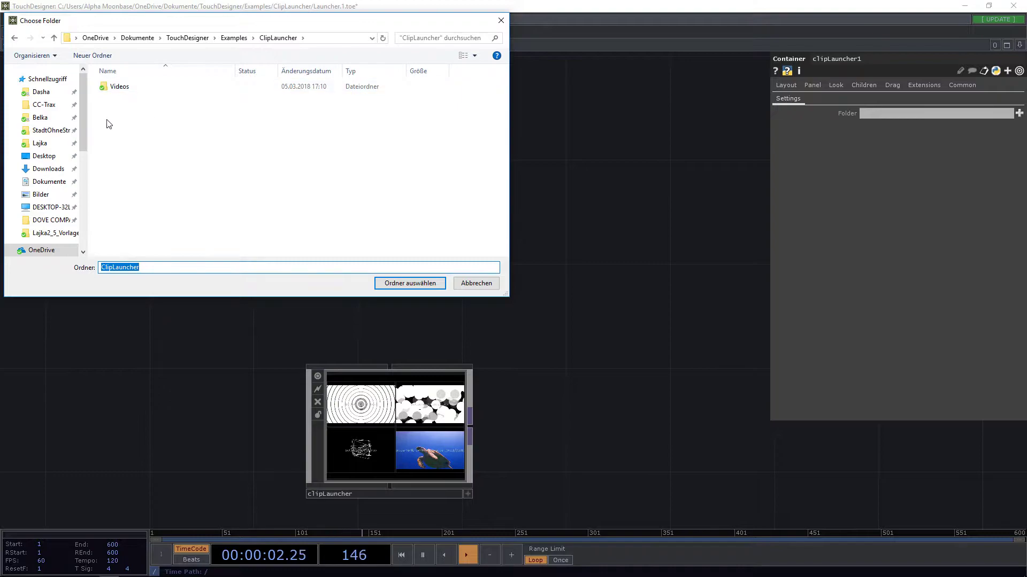
click(120, 90)
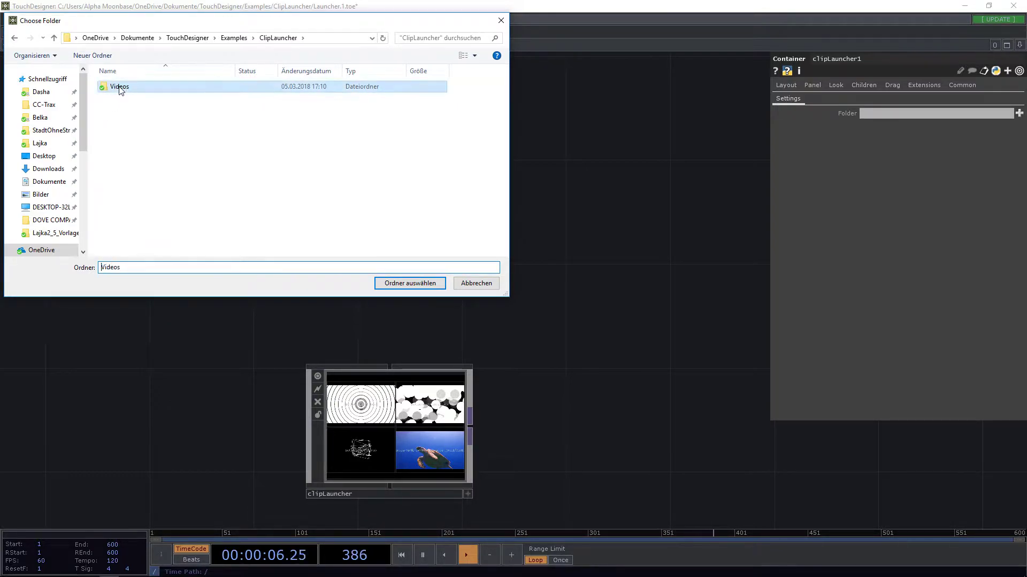
click(401, 284)
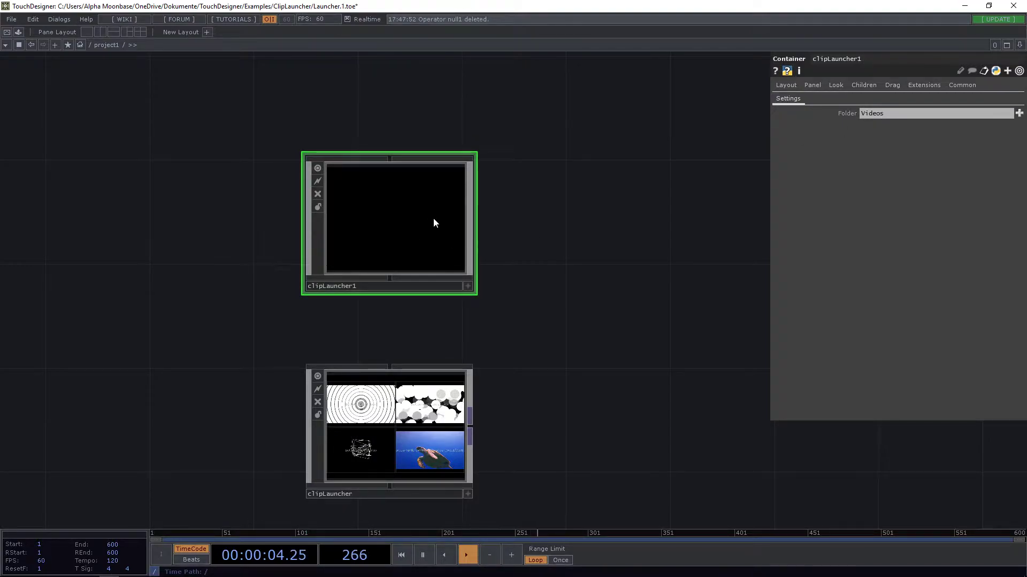
Enter the new clip launcher container and add a Folder DAT to its empty network
key(i)
mouse_move(346, 245)
mouse_down()
mouse_move(362, 256)
mouse_move(346, 231)
mouse_up()
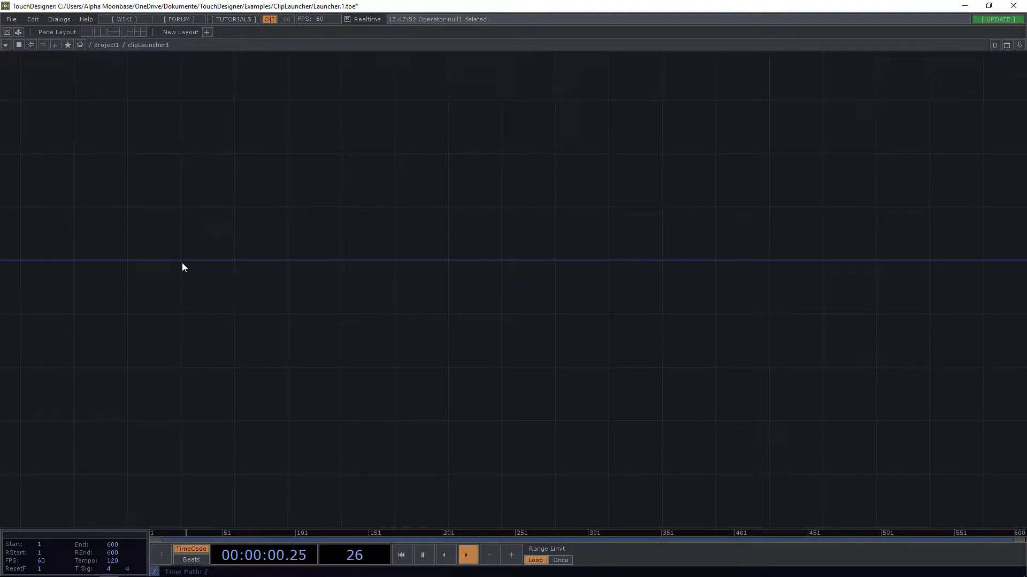
key(Tab)
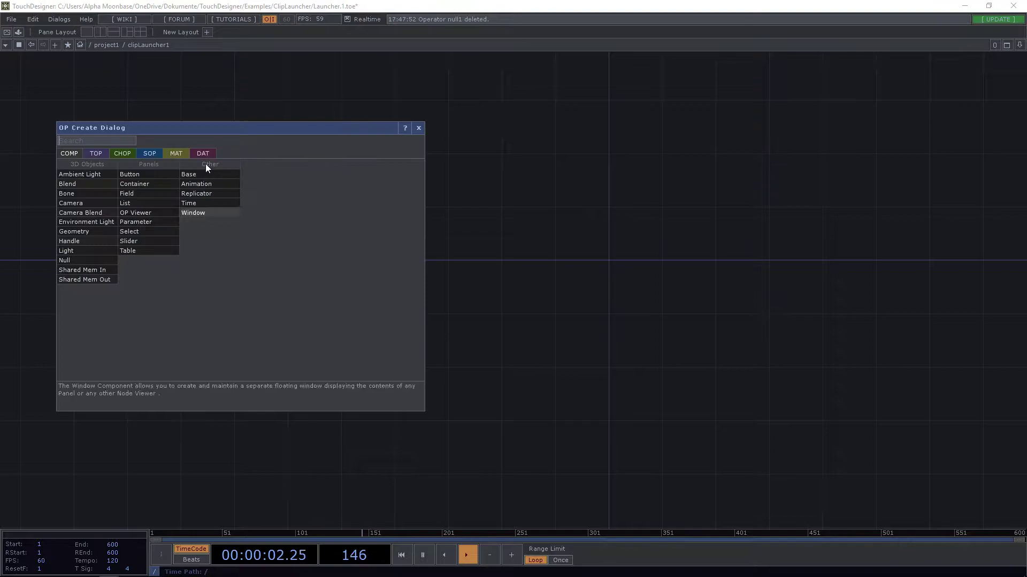
click(207, 153)
text(fold)
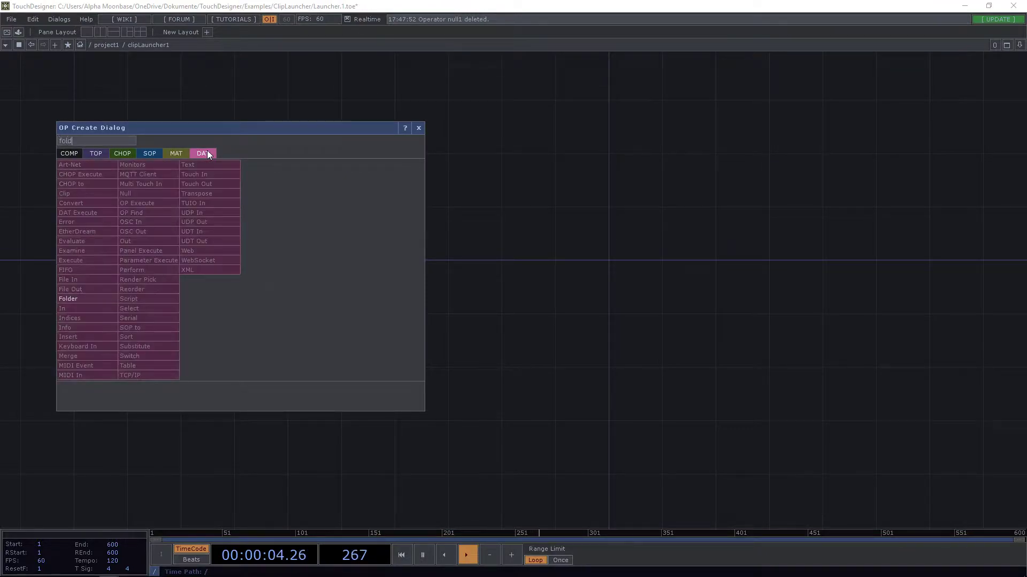
click(92, 297)
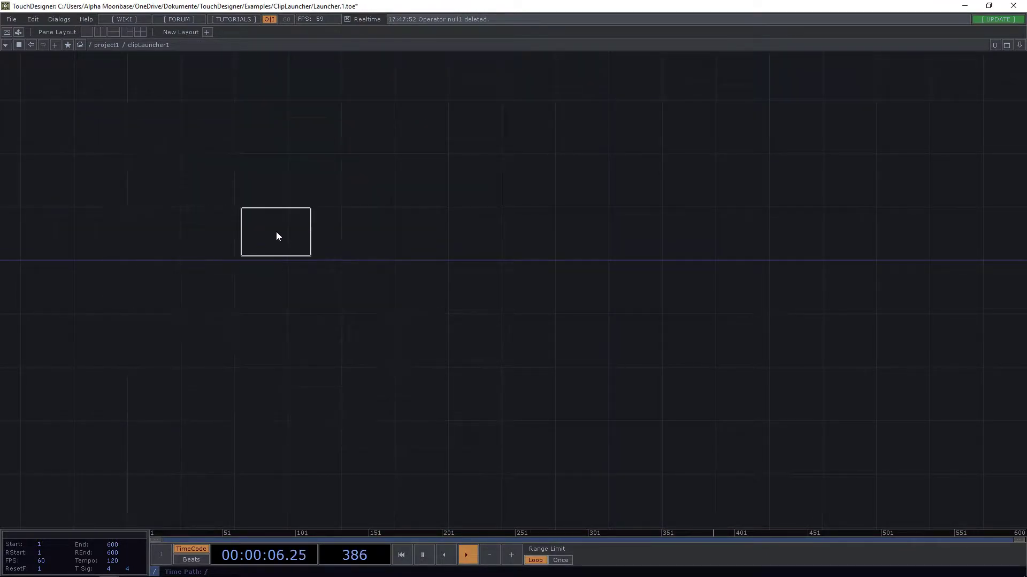
click(261, 255)
scroll(256, 257, up, 3)
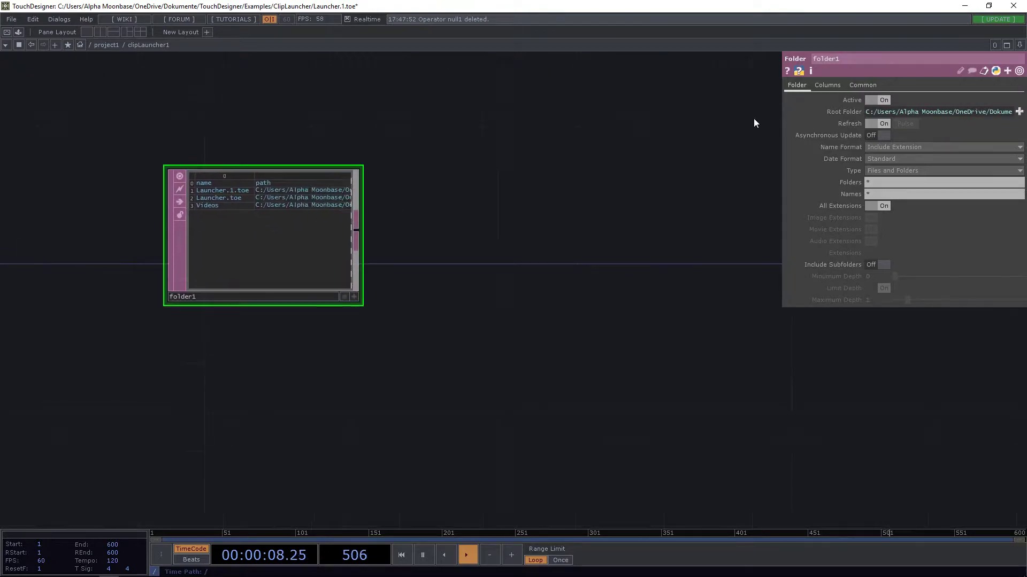
Set the Folder DAT's Root Folder to the expression parent().par.Folder
drag(779, 127, 552, 140)
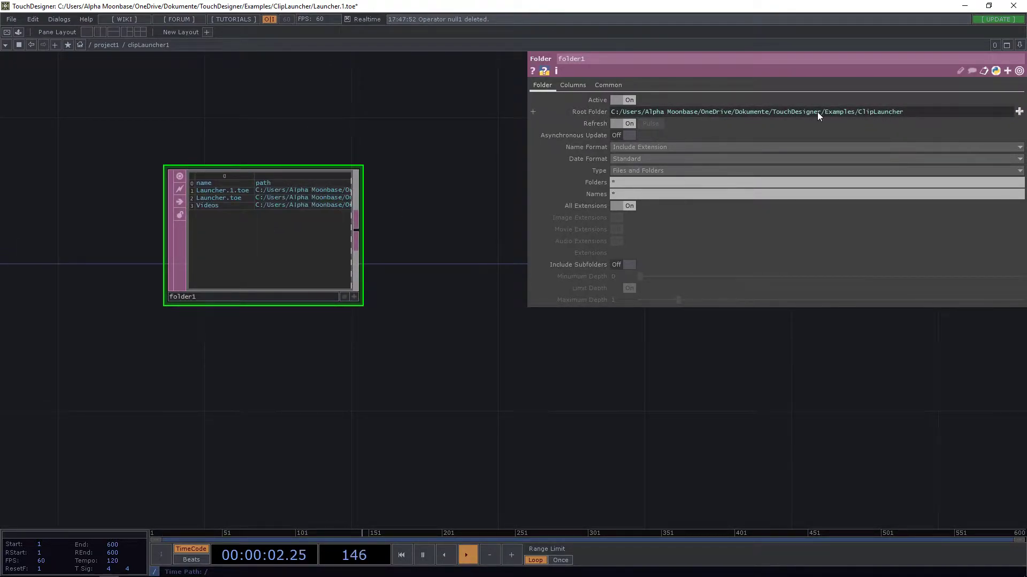
click(573, 111)
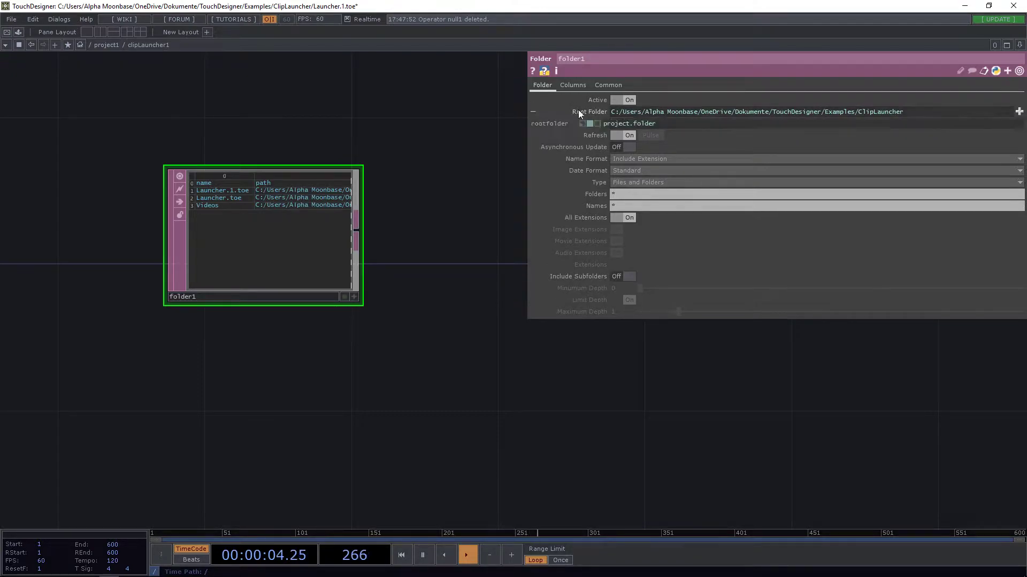
text(par)
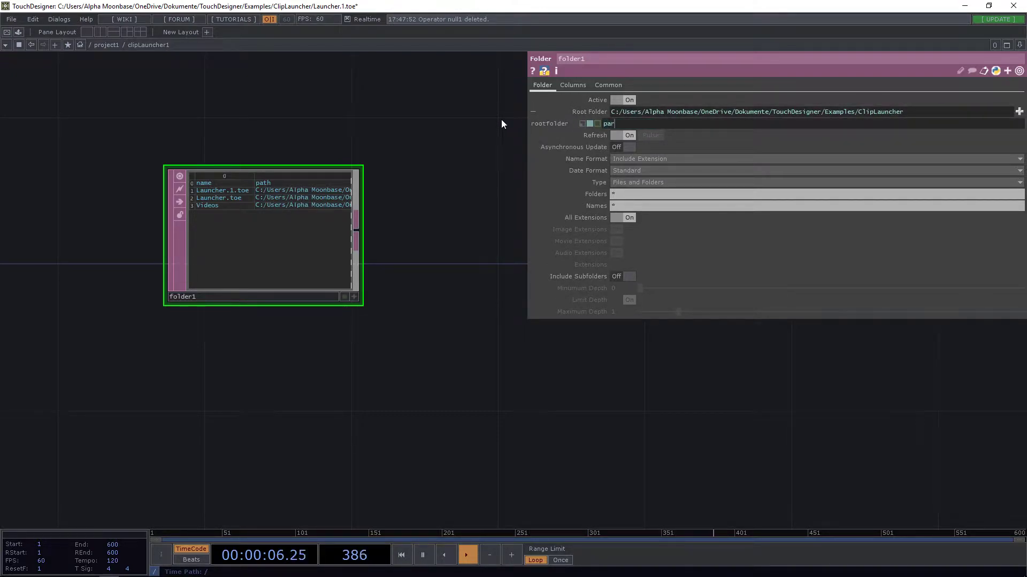
text(ent().par.Folder)
key(Return)
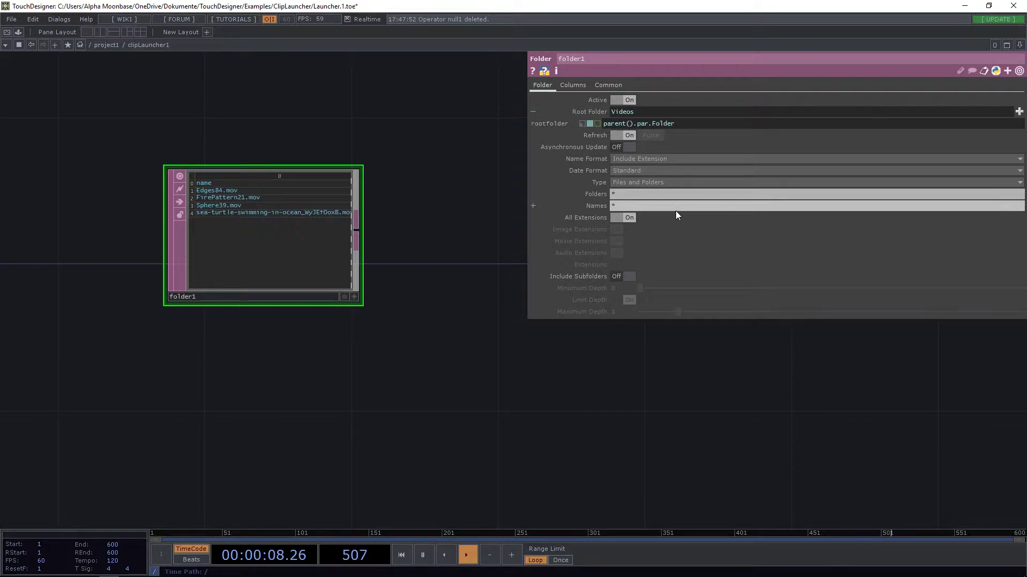
click(561, 114)
Restrict the Folder DAT to movie files by turning All Extensions off and Movie Extensions on
scroll(292, 214, up, 2)
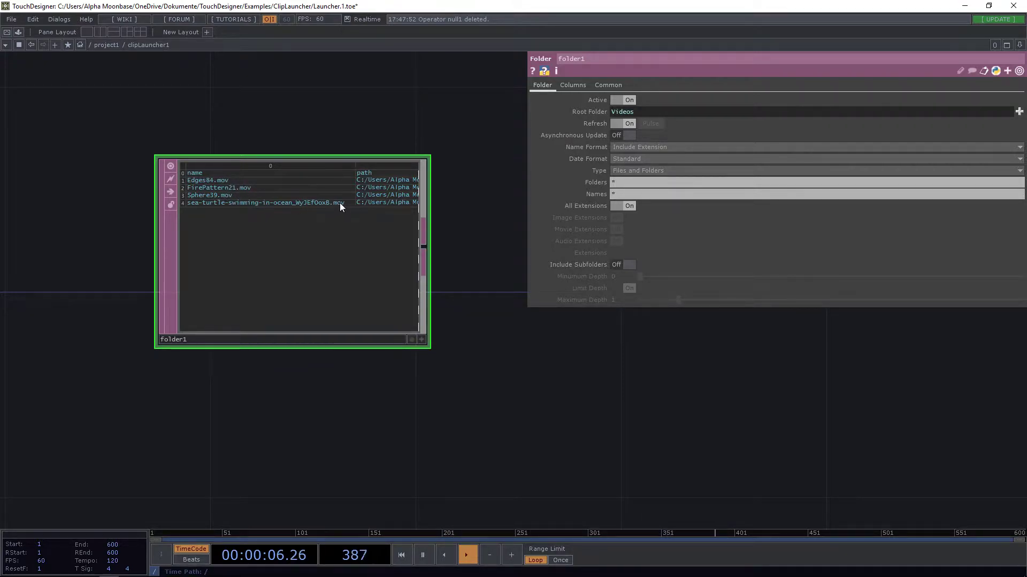
scroll(427, 202, up, 3)
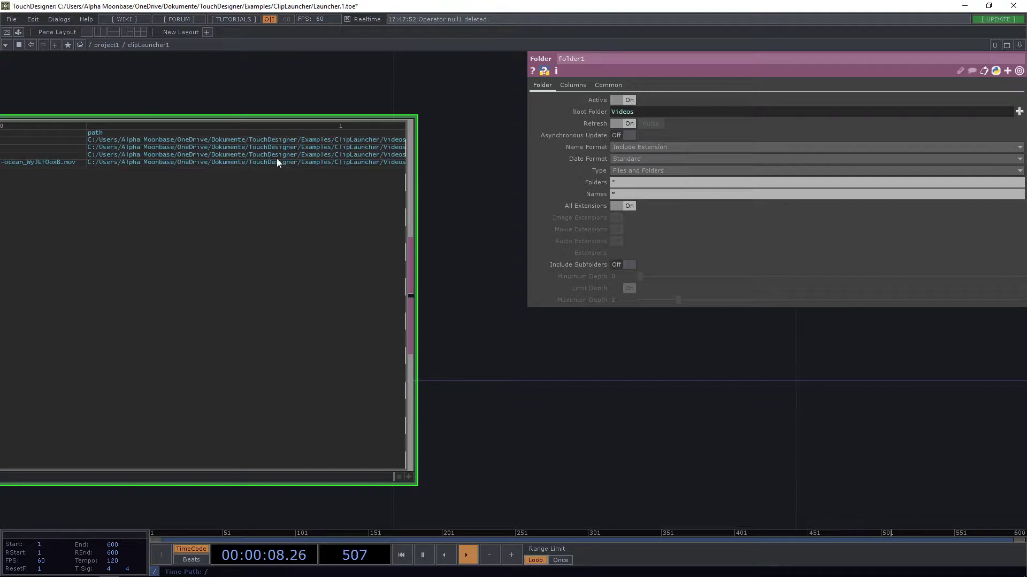
scroll(312, 155, down, 4)
drag(314, 131, 343, 151)
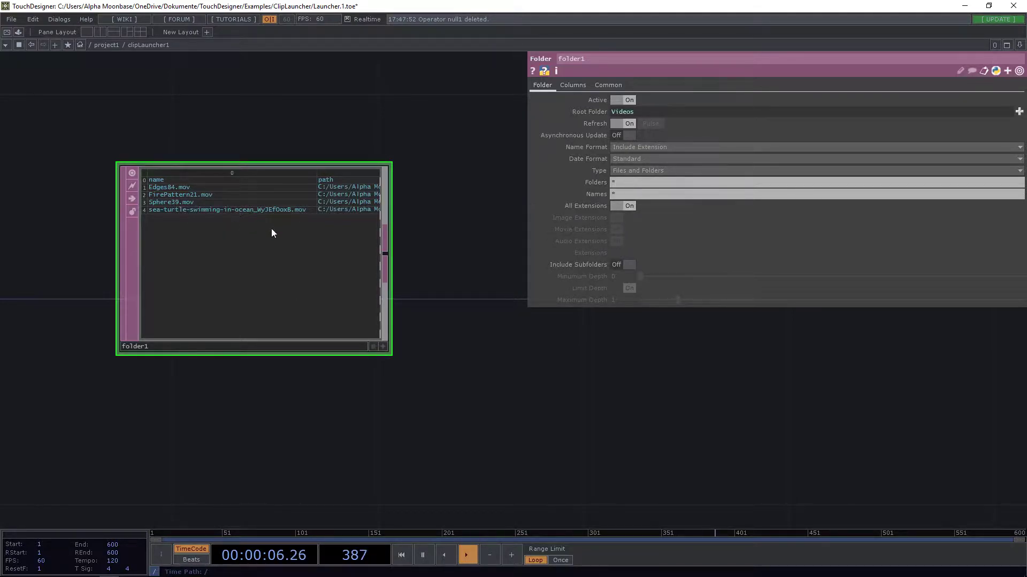
click(626, 206)
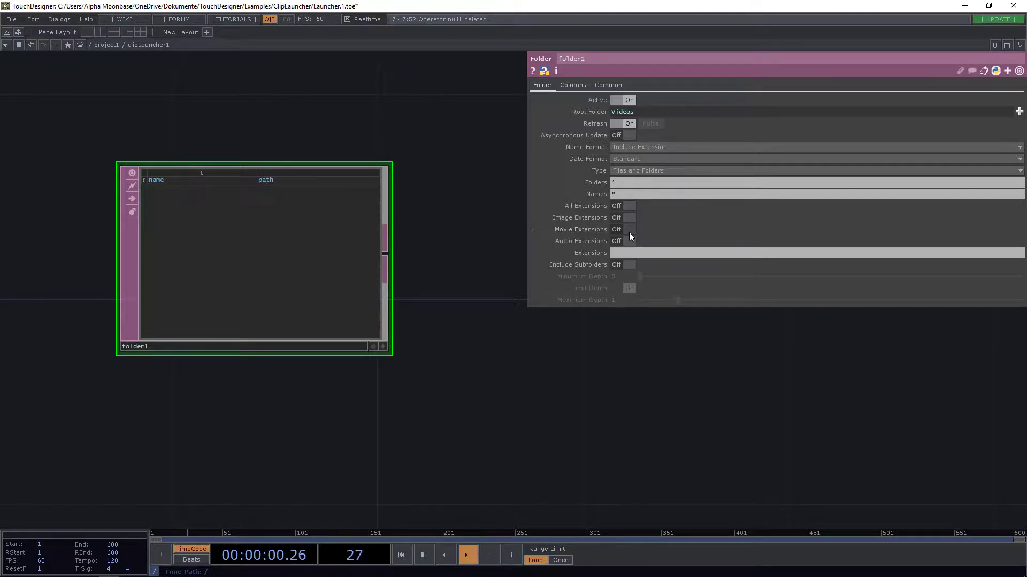
click(628, 230)
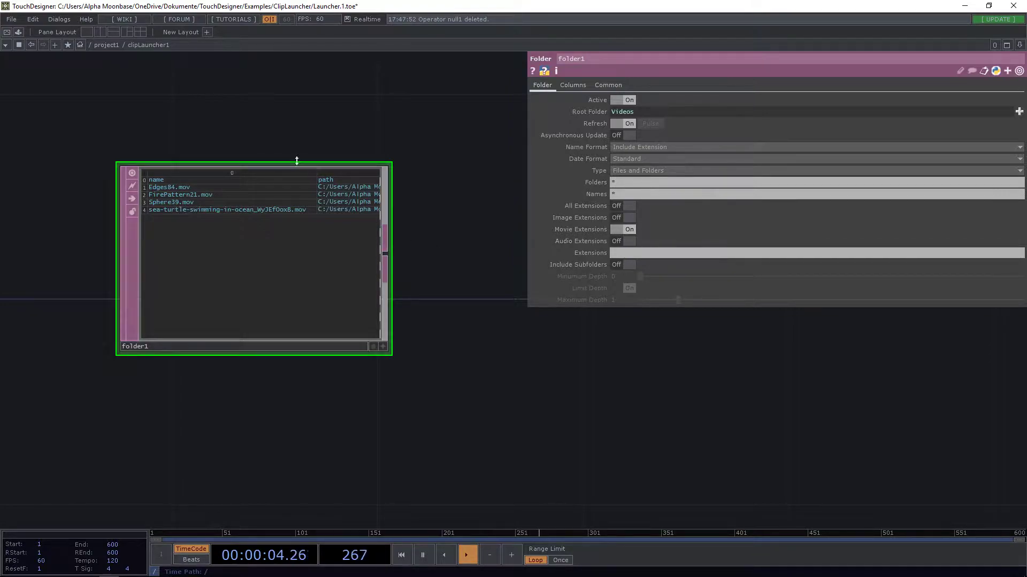
scroll(298, 162, up, 2)
scroll(312, 288, down, 2)
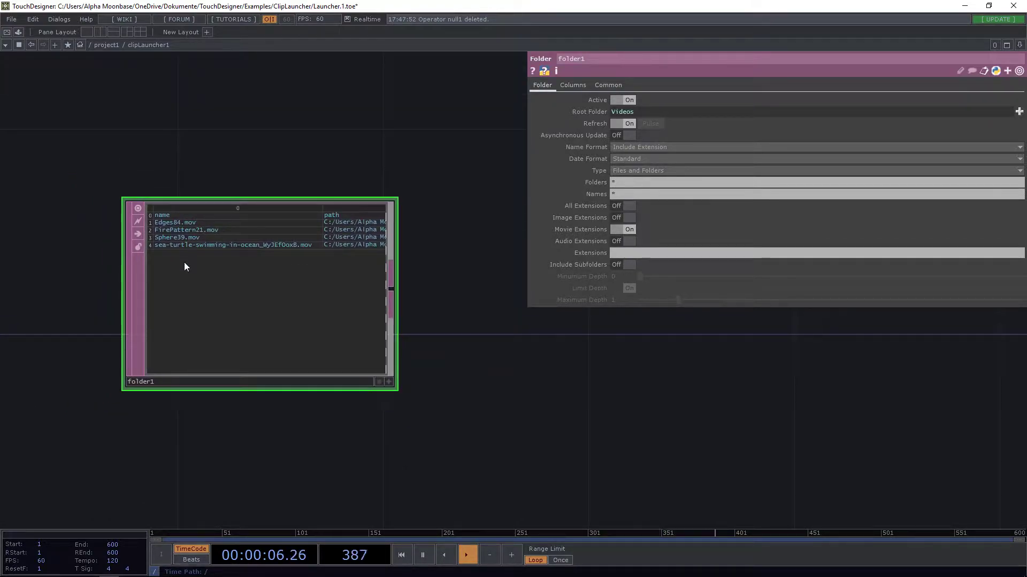
Connect a Select DAT to the Folder DAT's output and select rows by Index with Start Row Index 1
drag(470, 390, 350, 320)
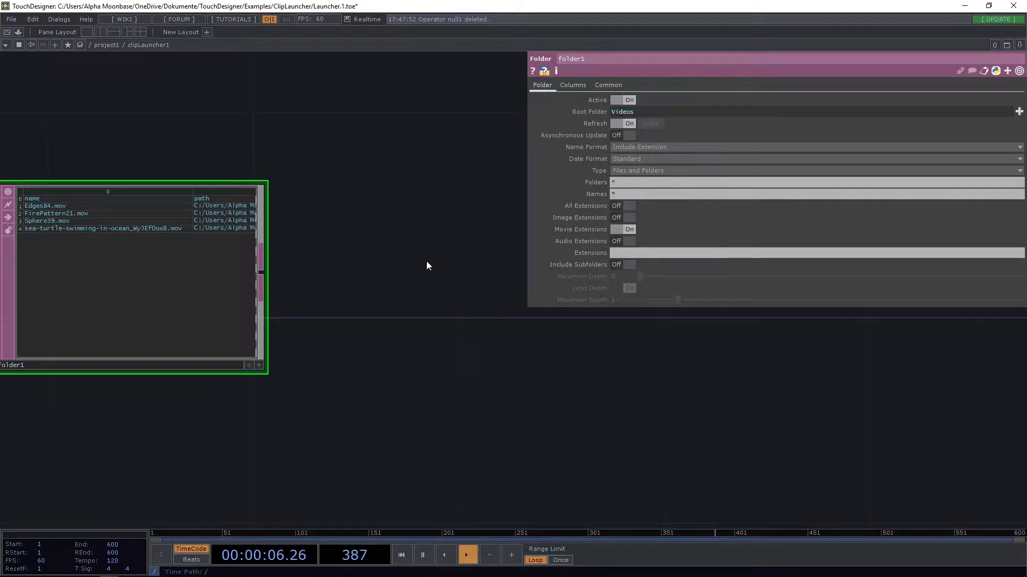
drag(527, 187, 797, 202)
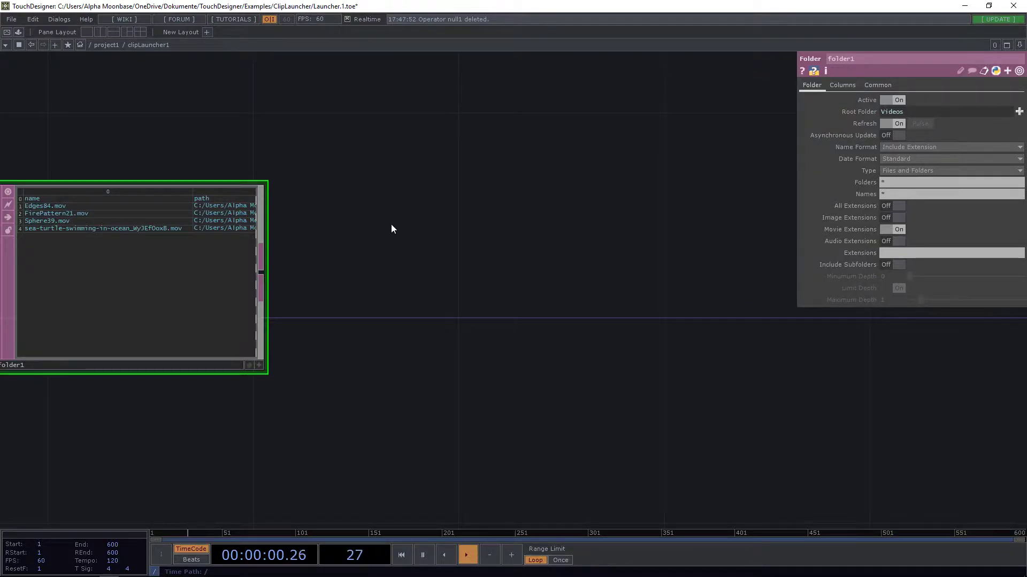
click(261, 274)
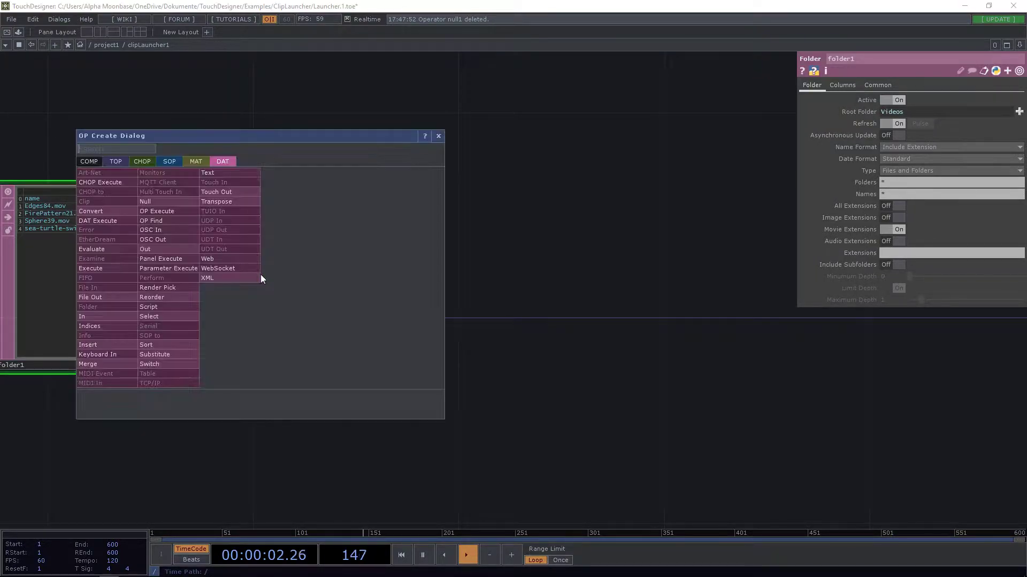
text(sele)
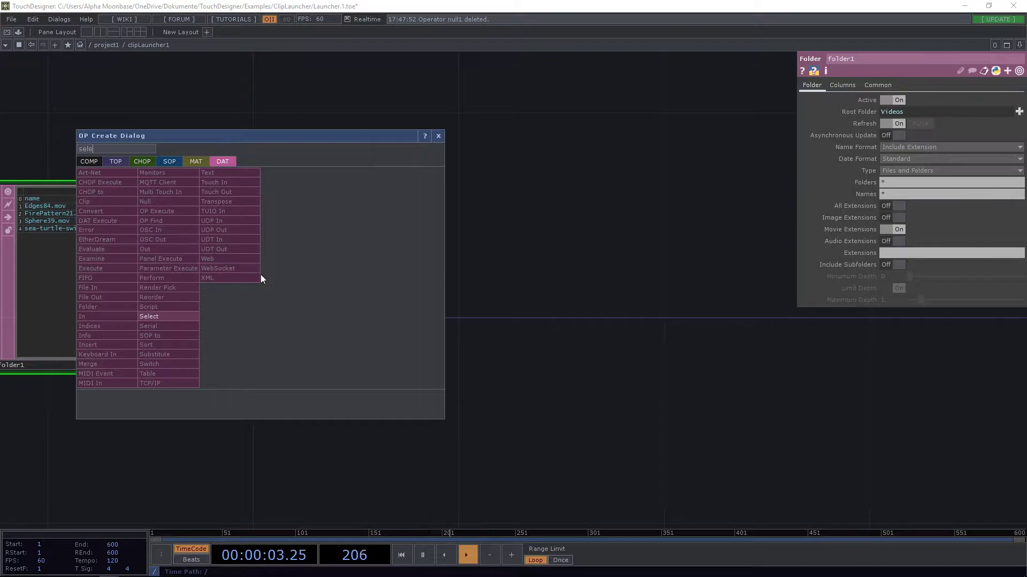
click(151, 316)
click(433, 274)
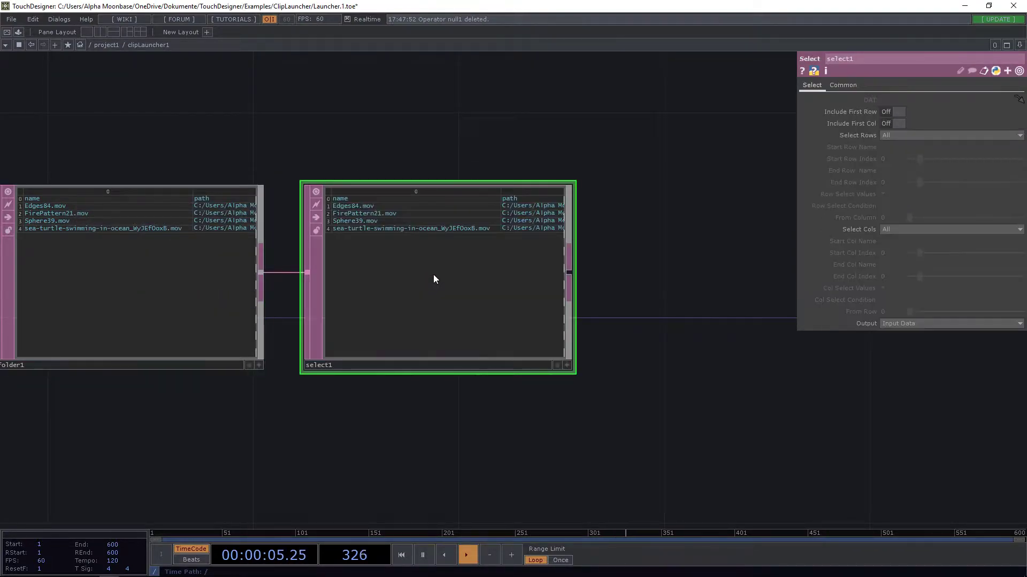
click(919, 140)
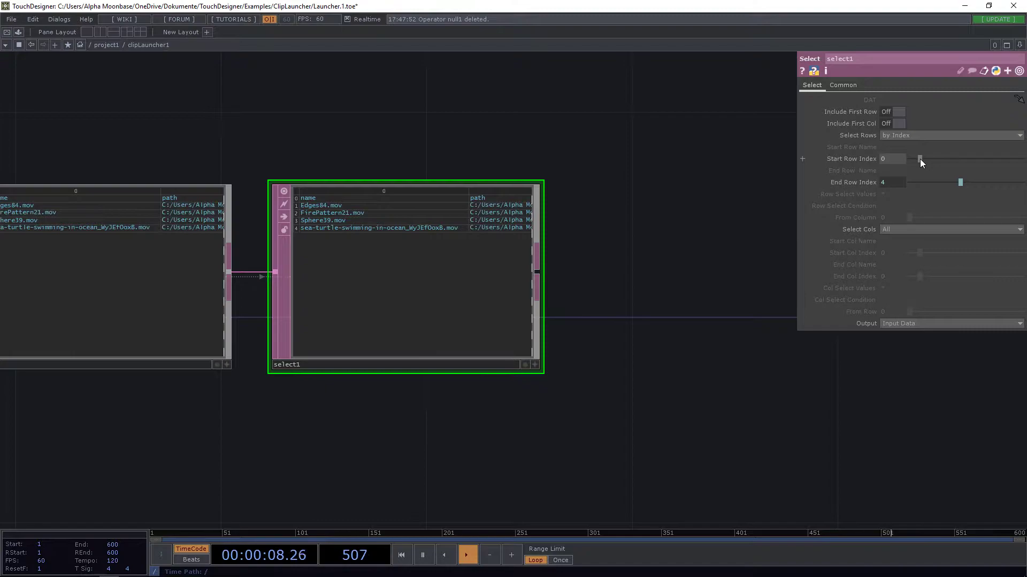
drag(922, 159, 927, 159)
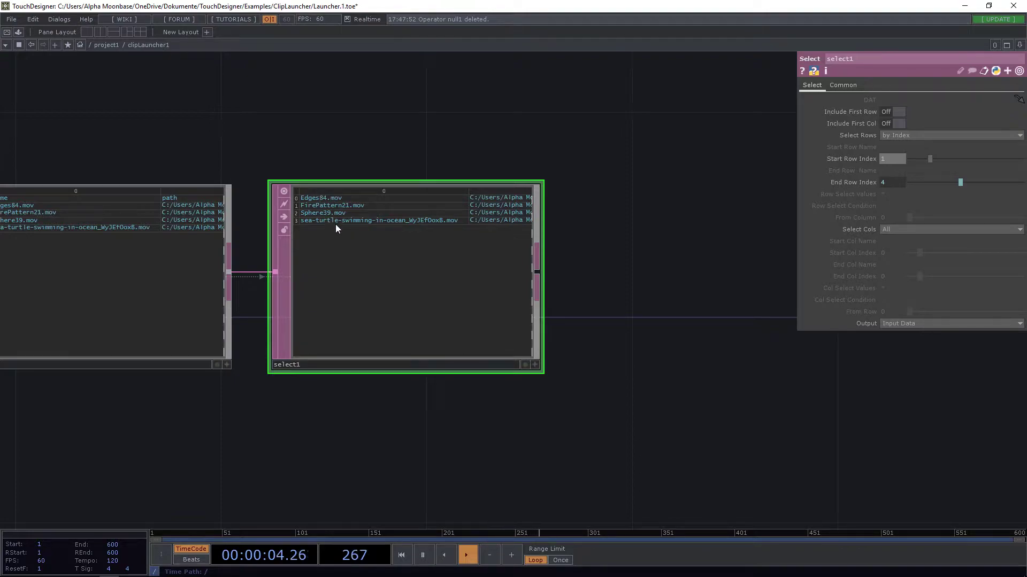
Append a Null DAT to the Select DAT's output
drag(616, 289, 420, 254)
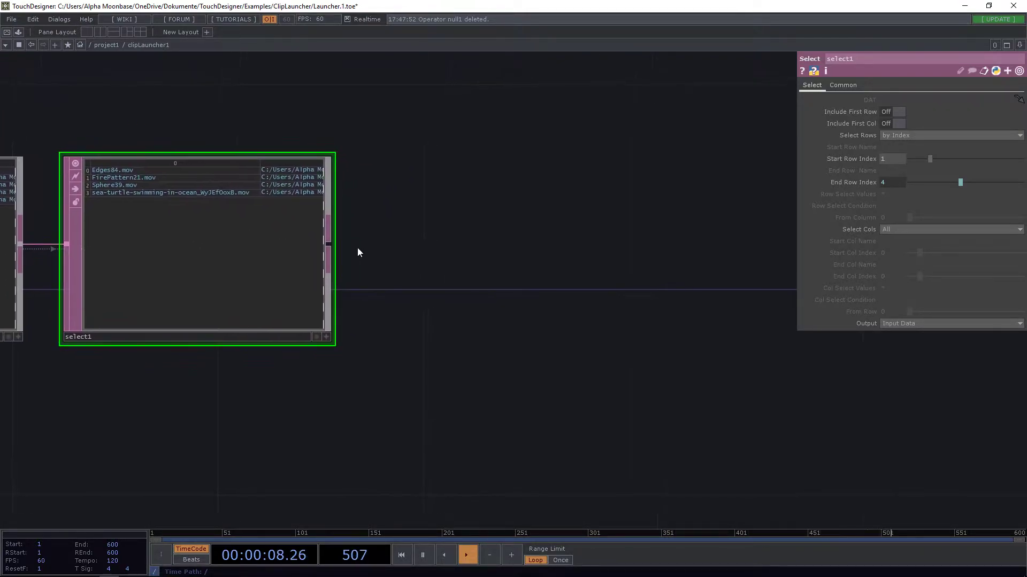
right_click(330, 245)
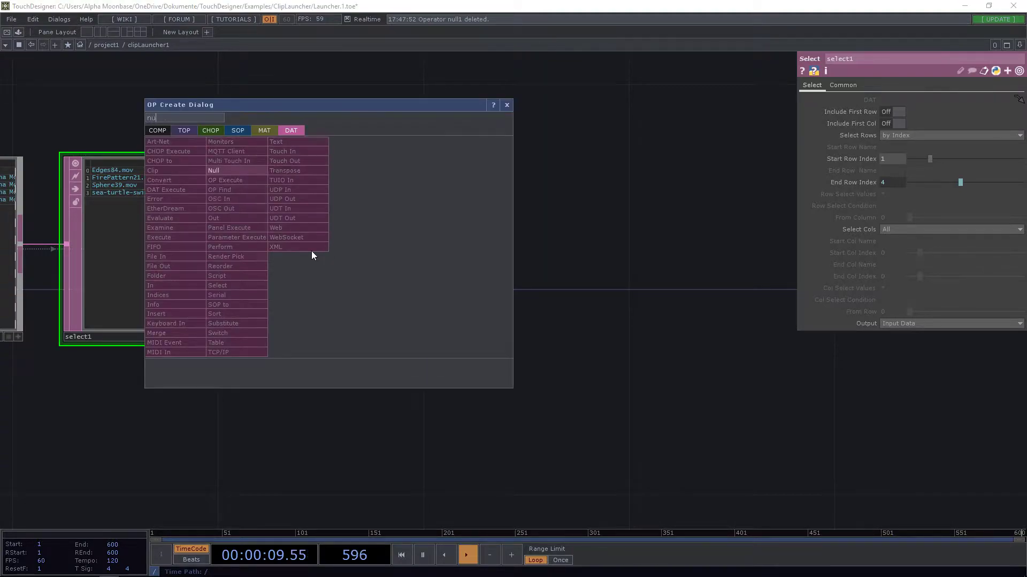
click(232, 175)
click(534, 244)
Rename the Null DAT as files
double_click(499, 337)
text(folder)
key(BackSpace)
key(BackSpace)
key(BackSpace)
key(BackSpace)
key(BackSpace)
key(BackSpace)
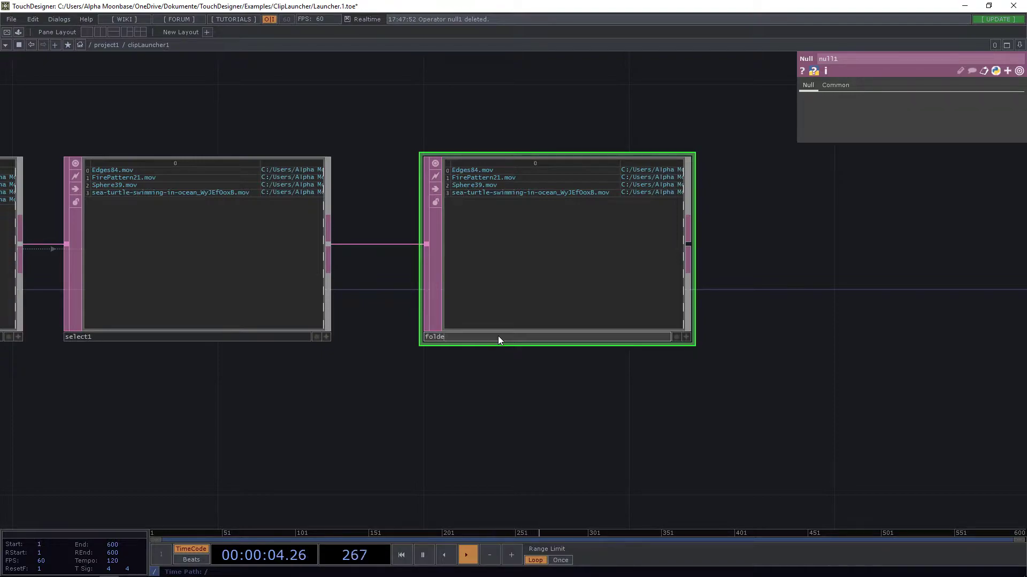
text(files)
key(Return)
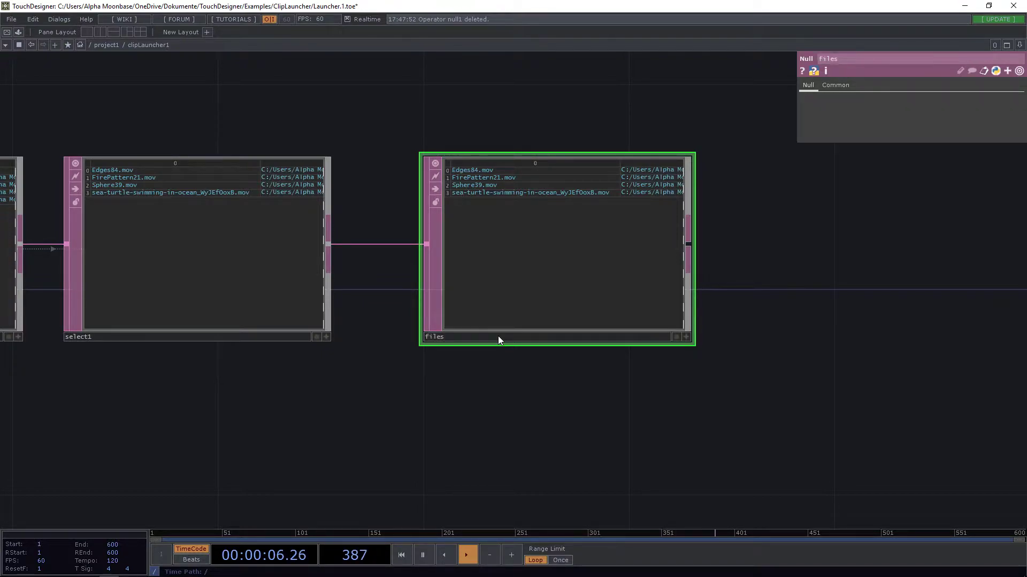
Add a Button COMP beside the files Null DAT and name it clip0
scroll(498, 336, down, 3)
drag(711, 295, 546, 215)
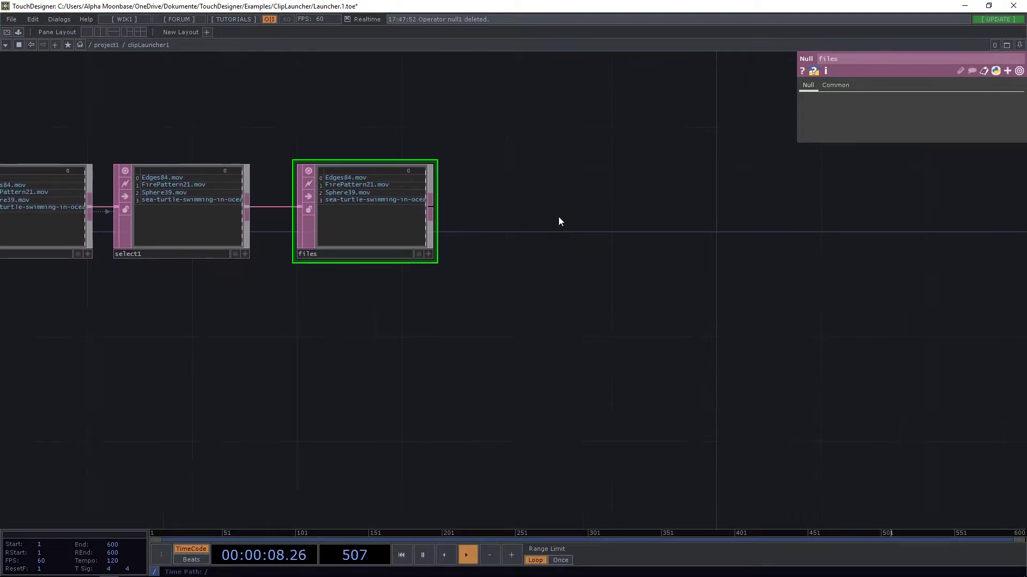
drag(653, 214, 595, 262)
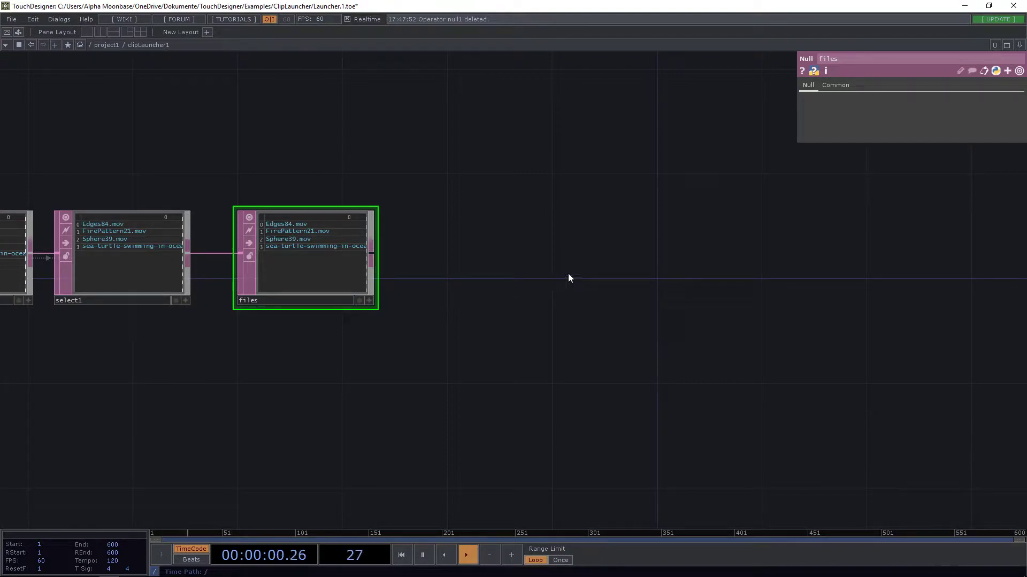
key(Tab)
click(402, 154)
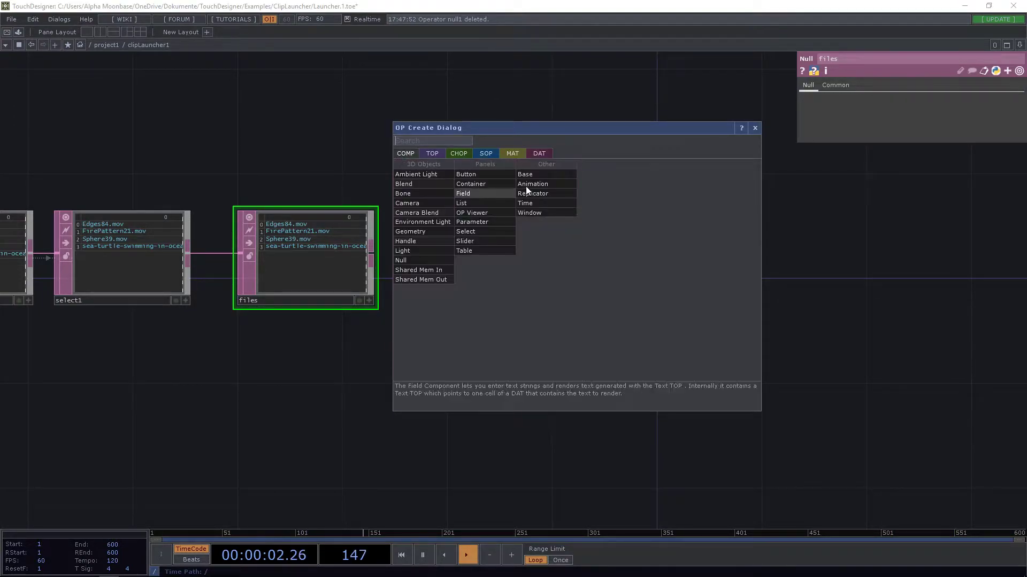
click(473, 175)
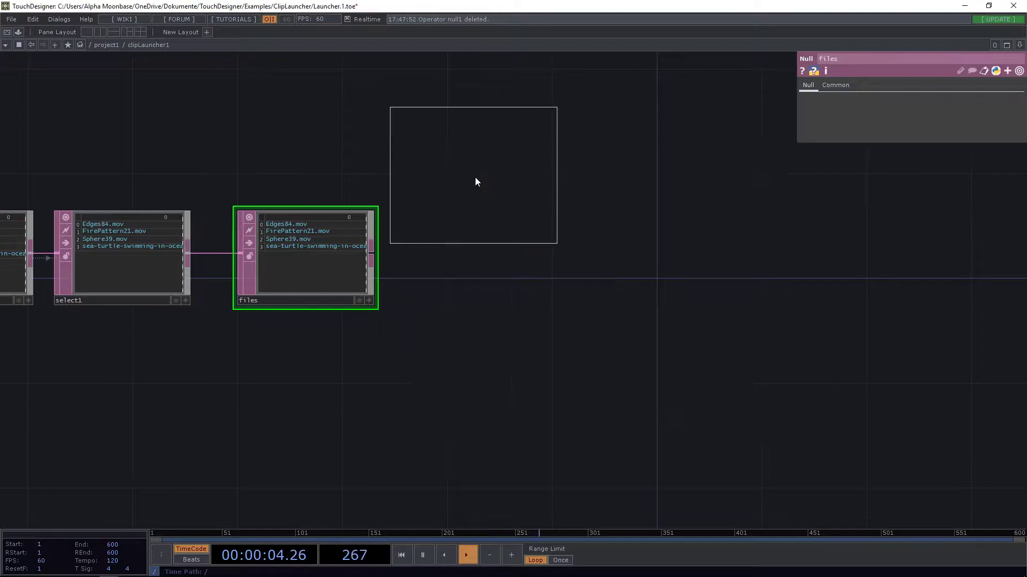
click(575, 262)
click(538, 301)
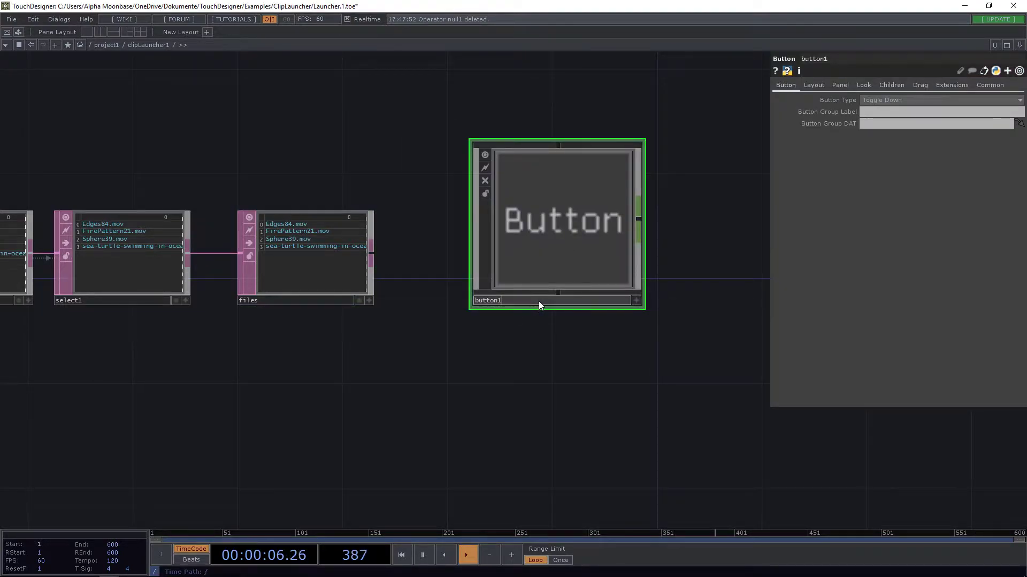
text(clip0)
key(Return)
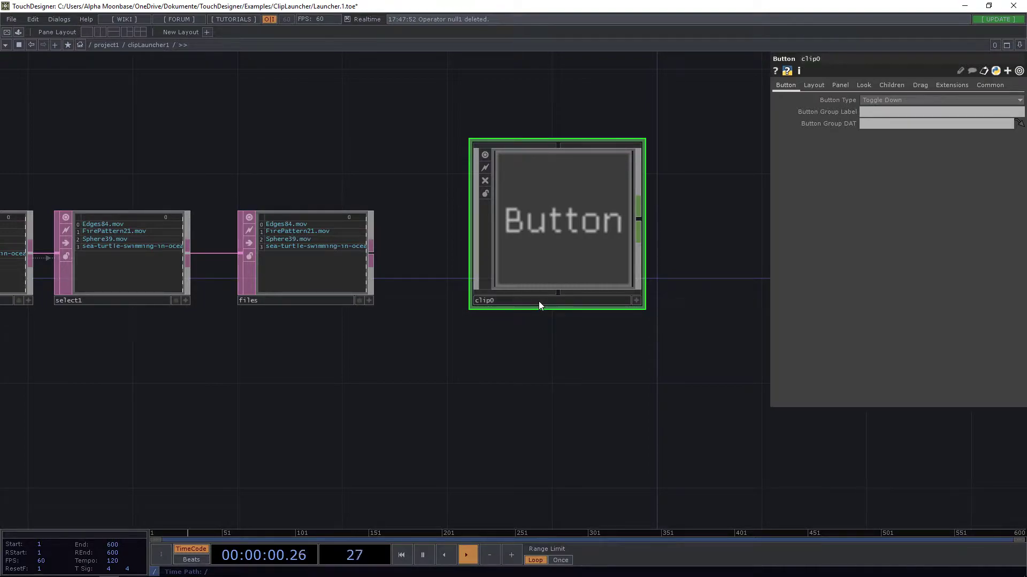
Split the network pane into two side-by-side panes and hide the parameter window
drag(563, 331, 529, 332)
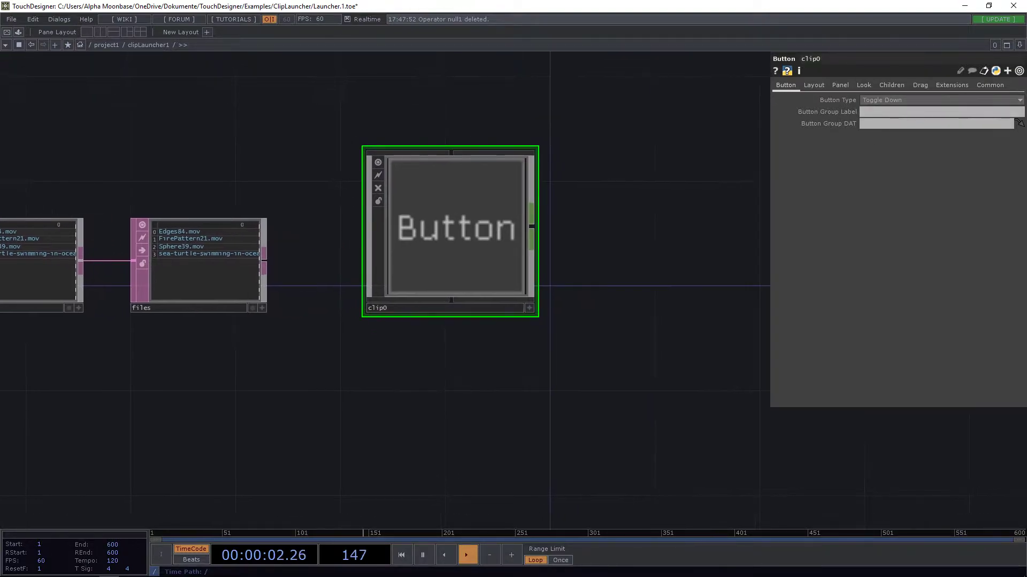
click(1019, 45)
click(967, 65)
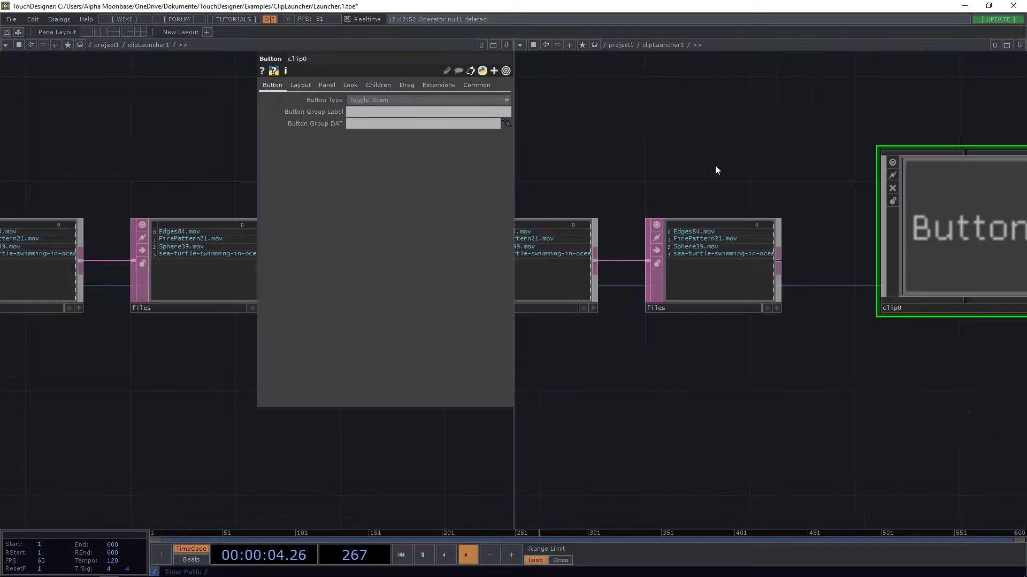
key(p)
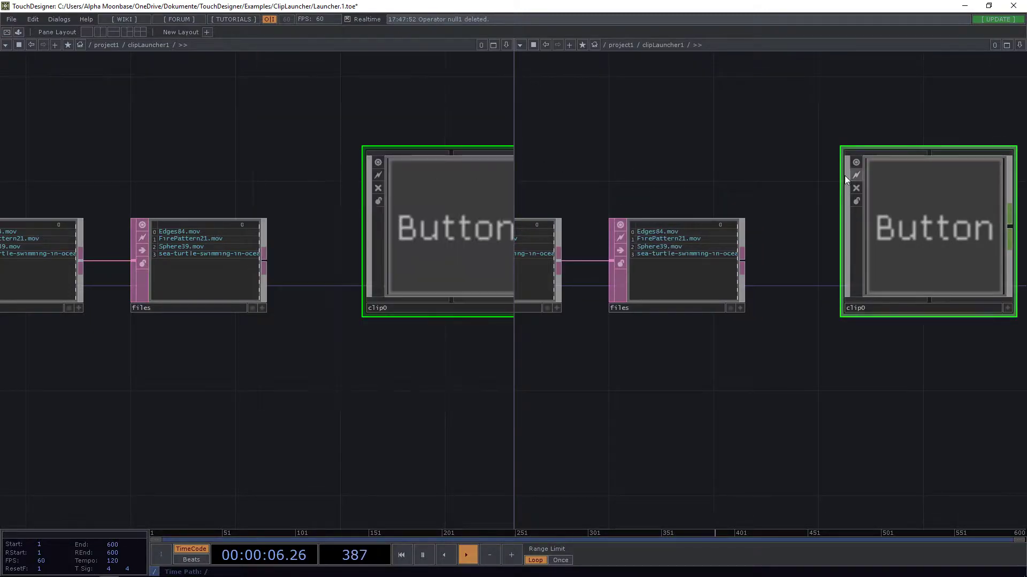
Enter the clip0 button's network in one pane and add a Movie File In TOP below panel1
drag(695, 153, 678, 151)
drag(264, 117, 146, 141)
scroll(284, 128, down, 3)
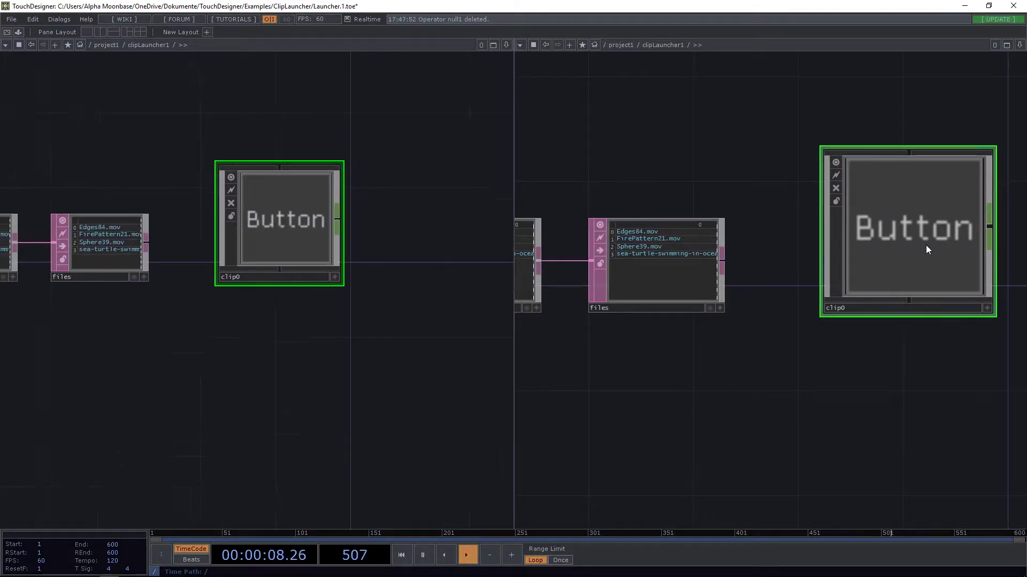
key(i)
scroll(638, 475, down, 5)
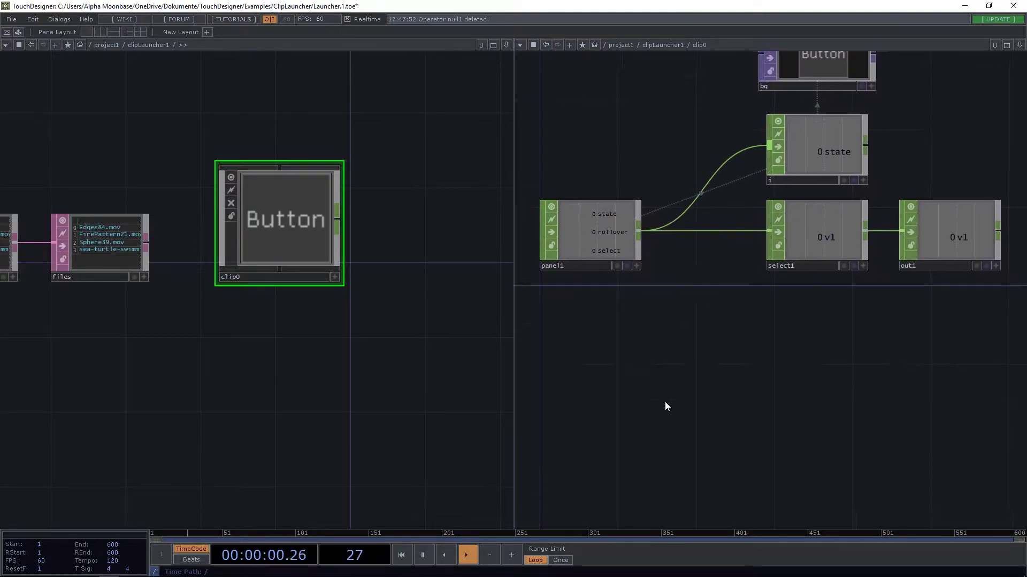
key(Tab)
click(501, 313)
text(movie)
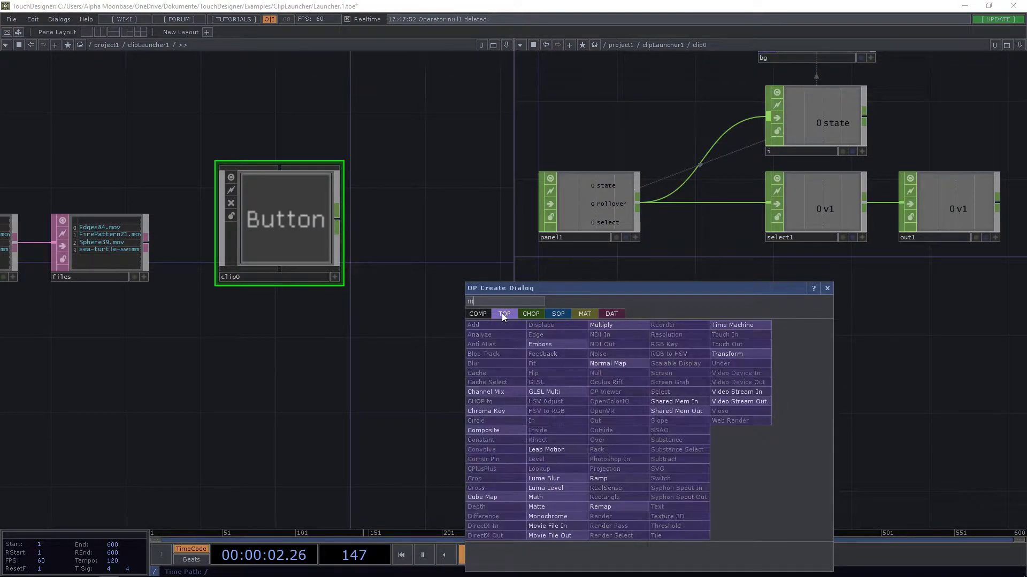
click(559, 527)
click(604, 328)
Show the Movie File In's parameters and set its File expression to op('../files')[parent().digits,1]
key(p)
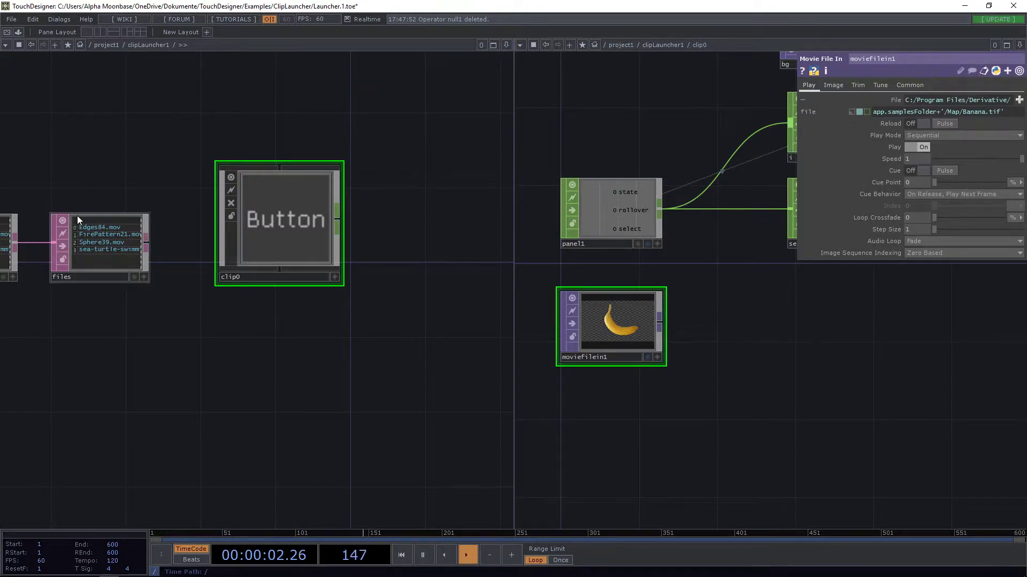
scroll(77, 216, up, 5)
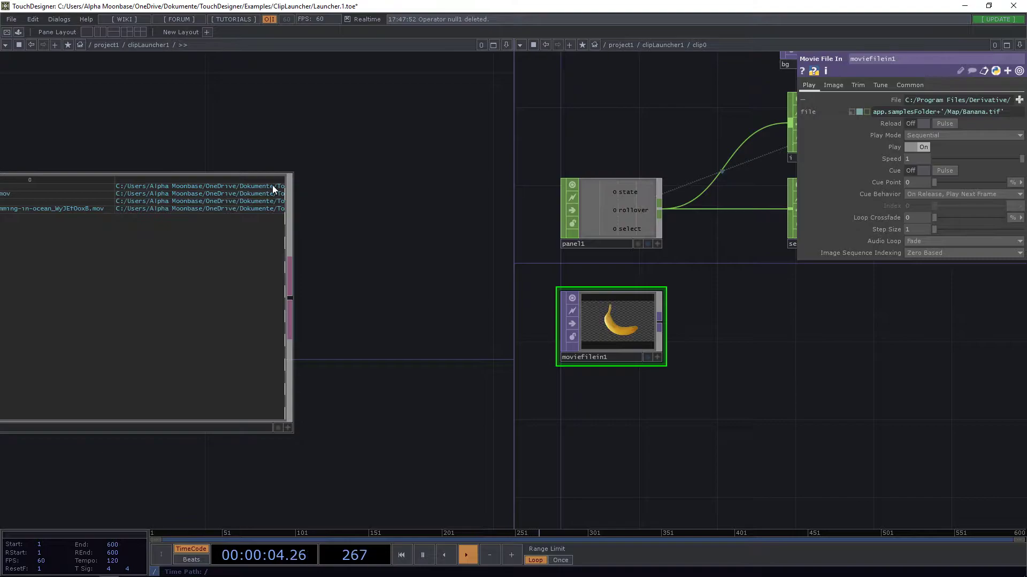
scroll(347, 289, down, 2)
click(987, 109)
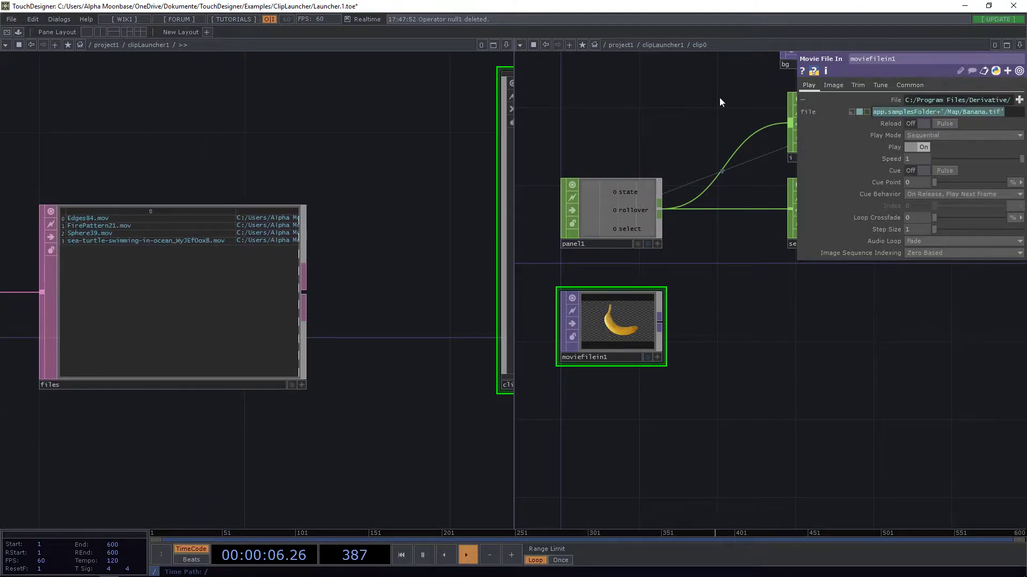
text(op()
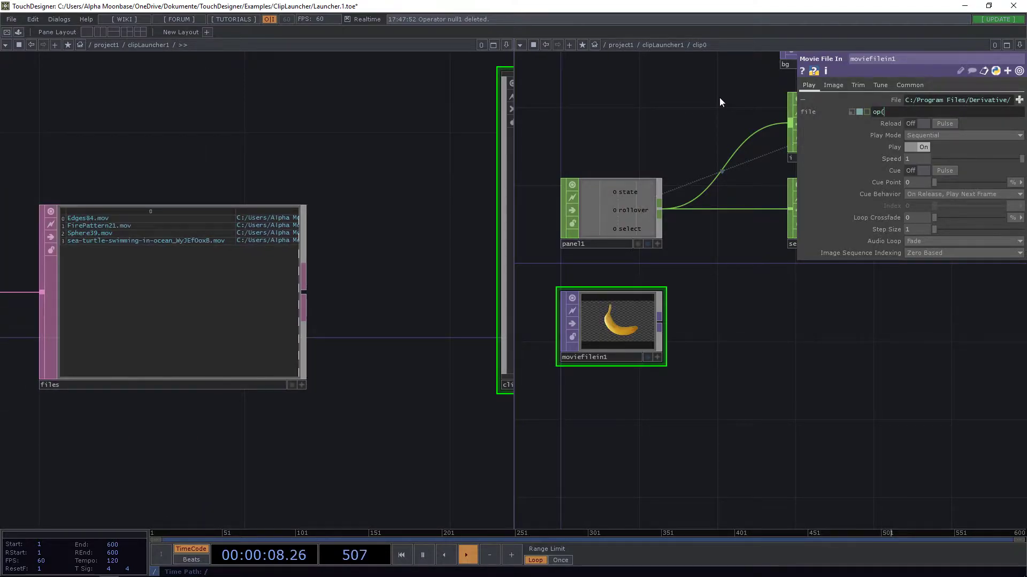
text(')
text(/files')[par)
text(ent().digits,)
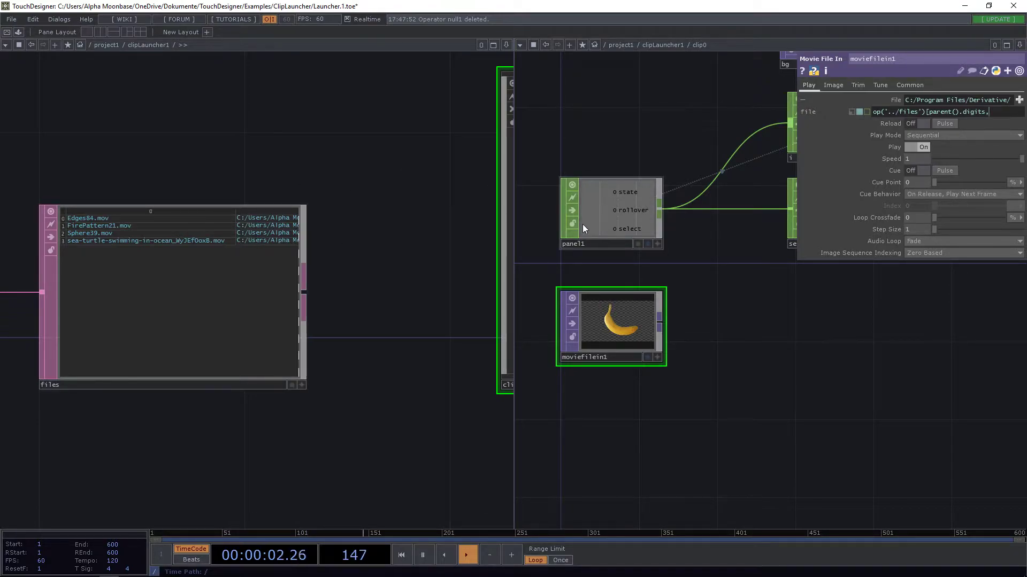
text(])
key(Return)
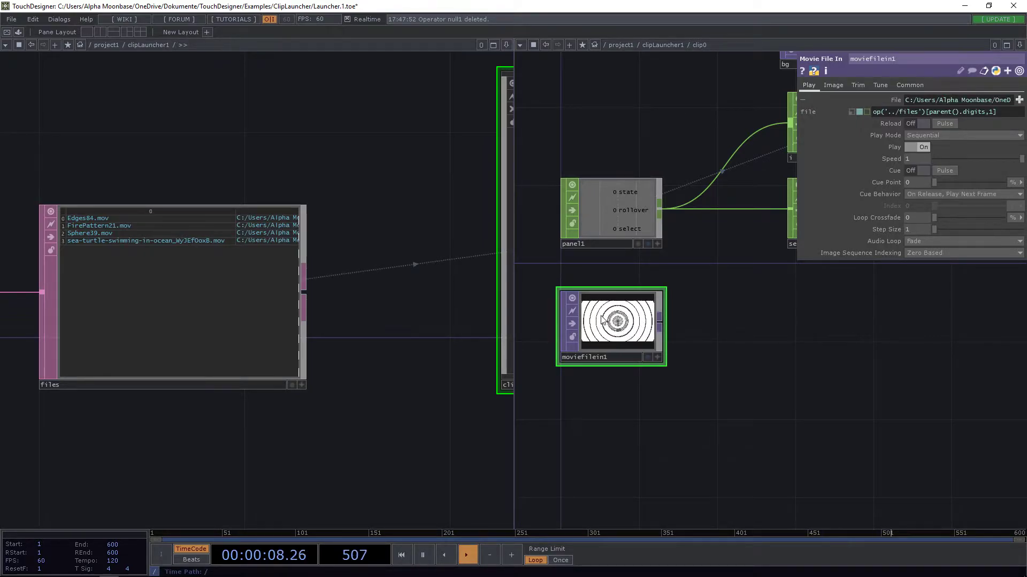
Close the pane showing the clipLauncher1 network so only the clip0 network remains
drag(734, 346, 676, 354)
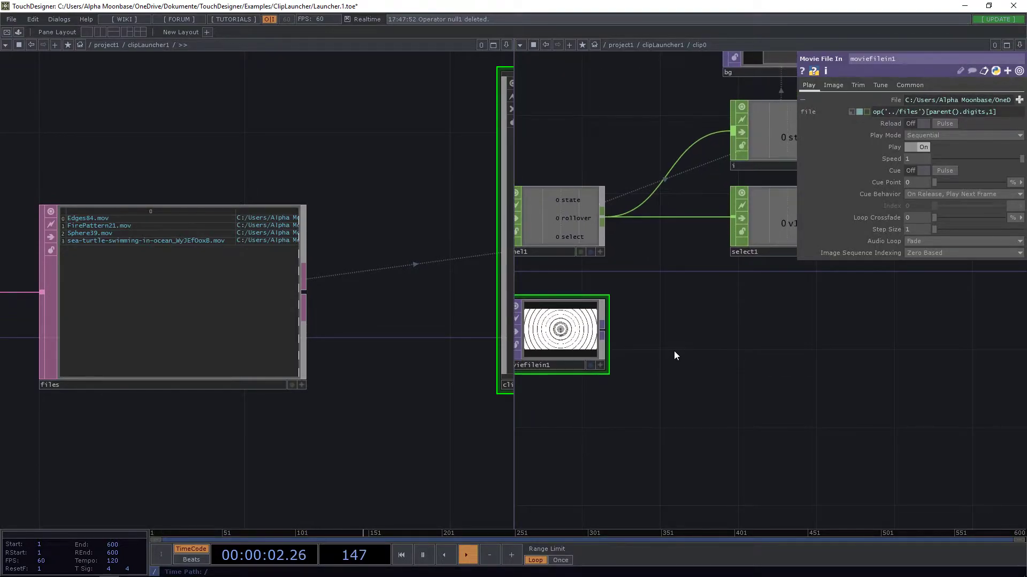
click(506, 44)
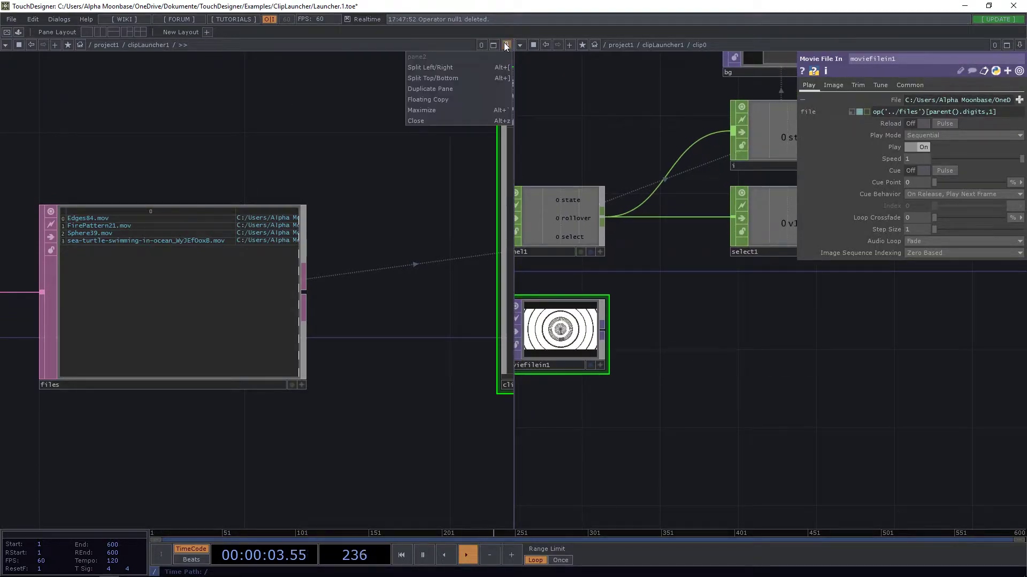
click(442, 121)
drag(478, 390, 553, 405)
scroll(480, 389, down, 3)
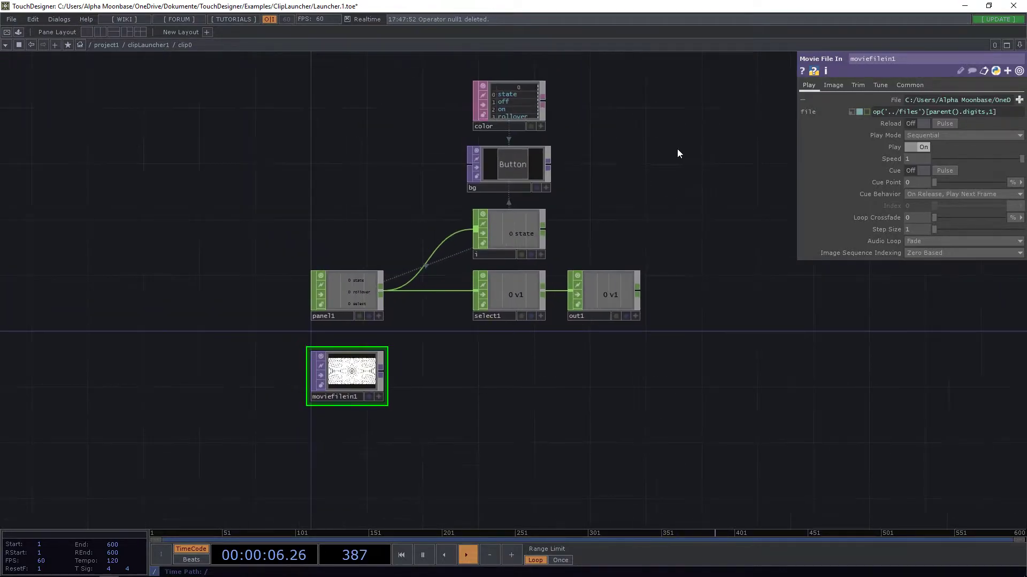
drag(651, 168, 652, 175)
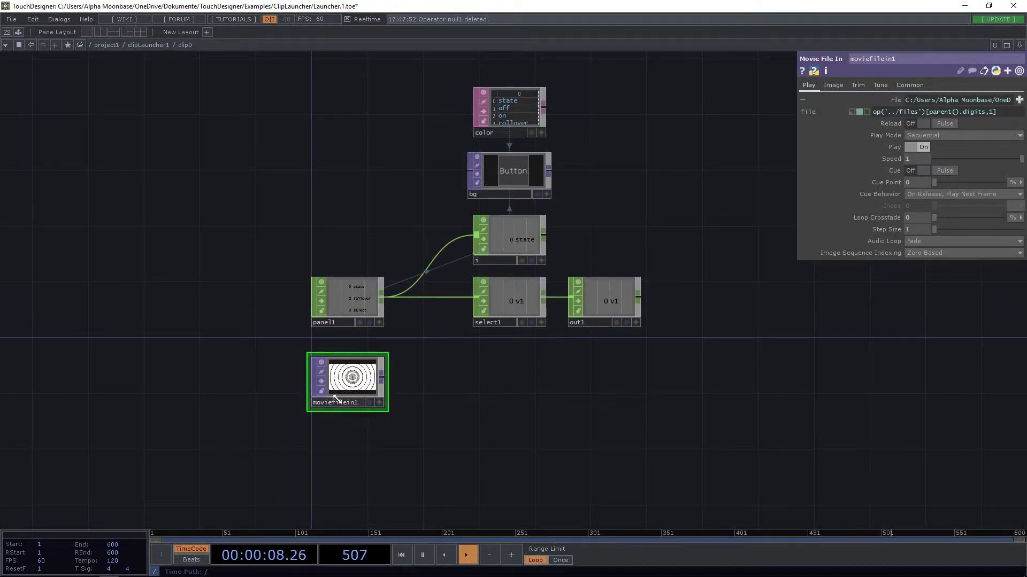
scroll(405, 374, up, 2)
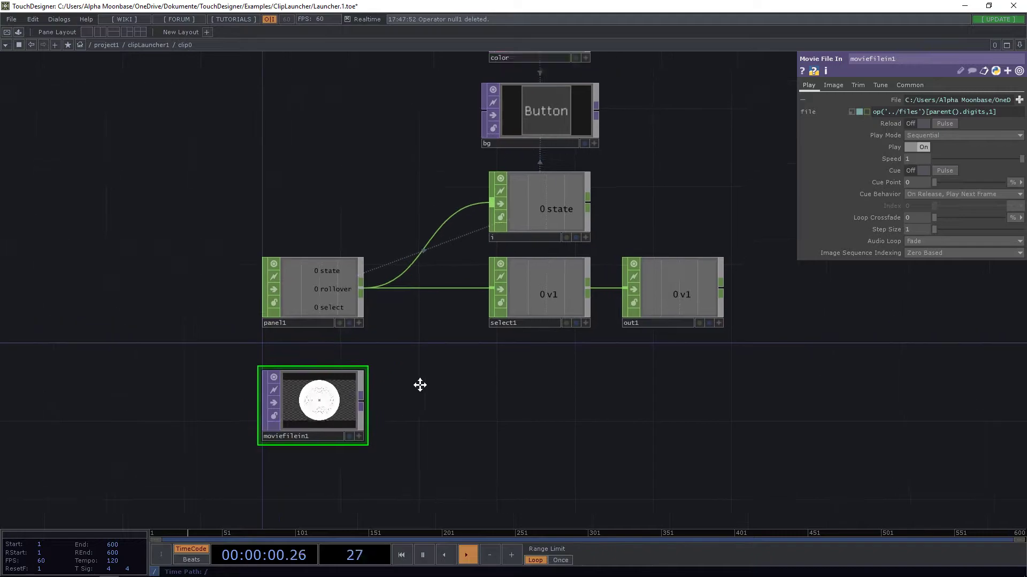
Split the clip0 network pane into two side-by-side panes and show the clipLauncher1 network in the second one
click(1019, 44)
click(944, 67)
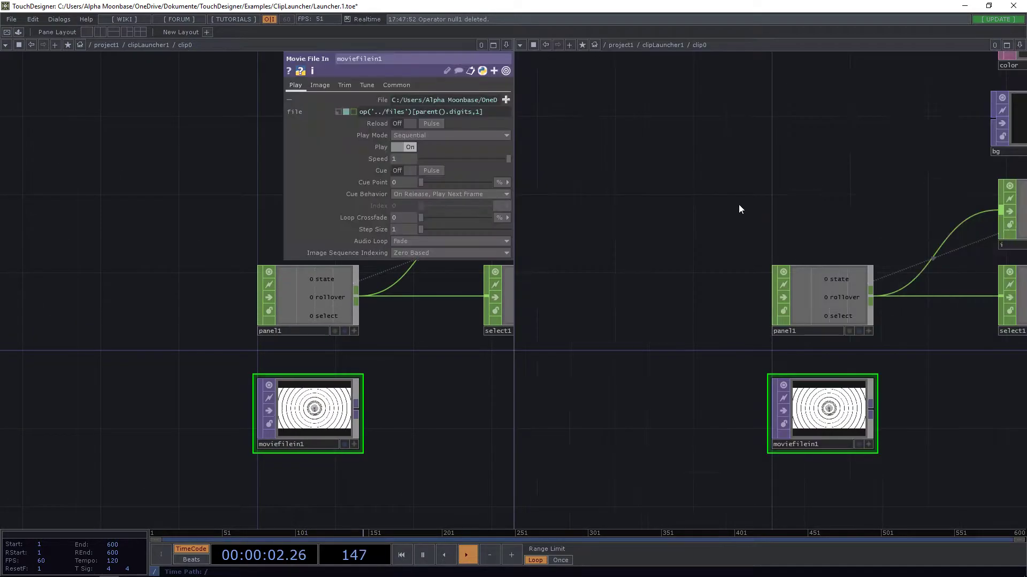
key(h)
click(673, 47)
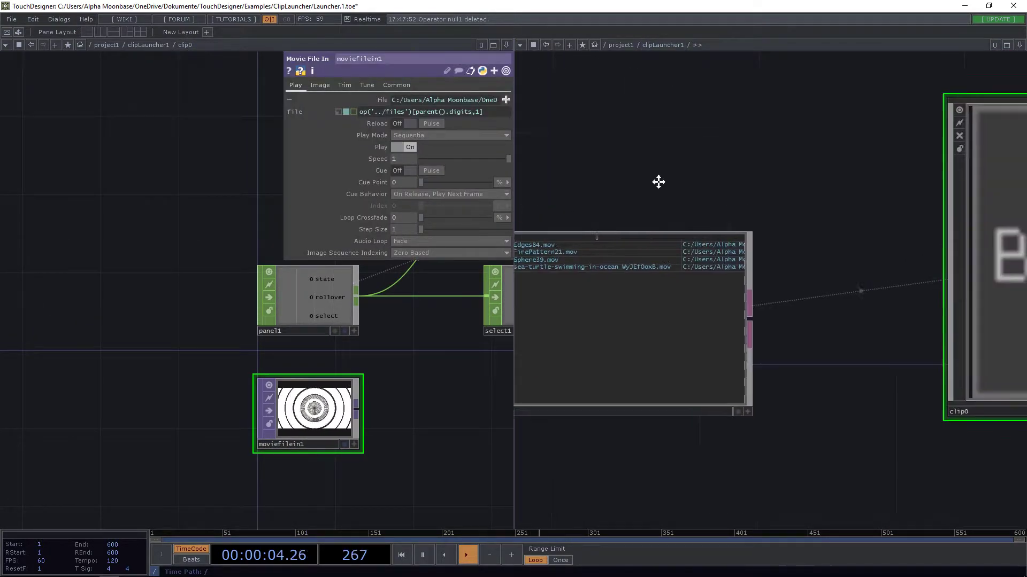
Activate the clip0 button's viewer and toggle it repeatedly to examine its state channels
click(845, 266)
click(843, 253)
click(843, 252)
click(842, 253)
click(843, 253)
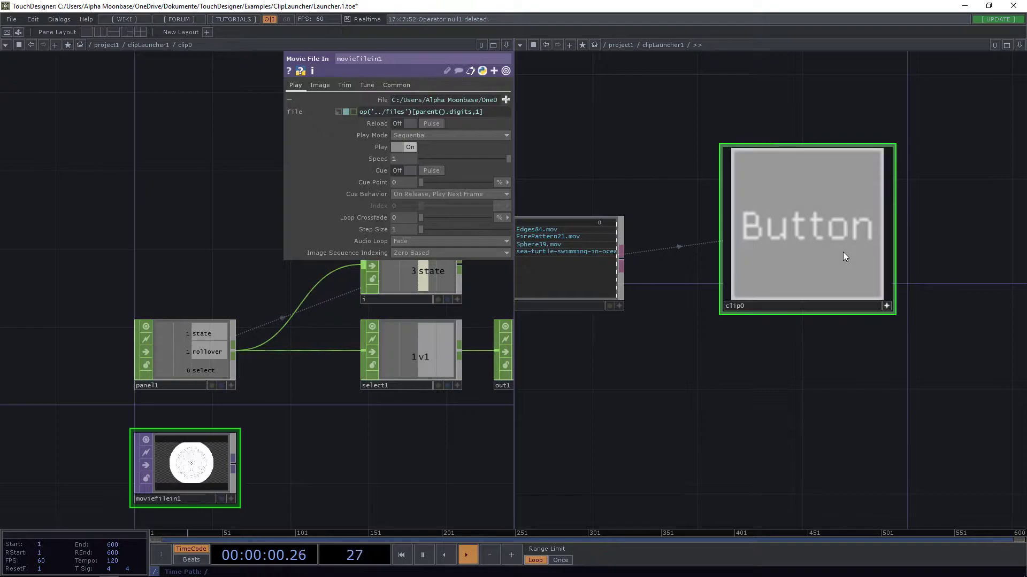
click(843, 253)
click(844, 253)
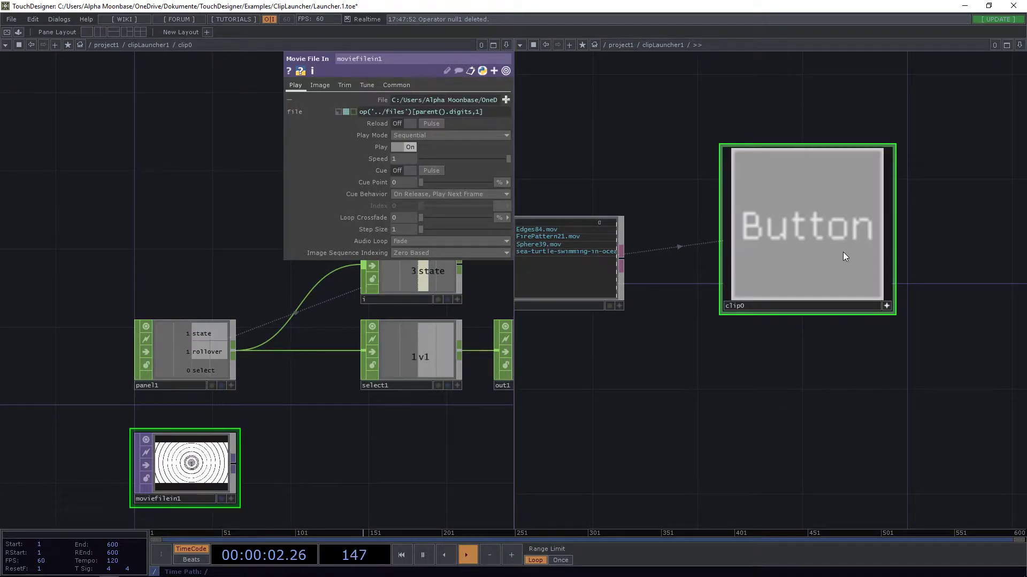
click(843, 254)
Add a Null CHOP below out1 inside clip0 and connect select1's output to it
drag(347, 417, 241, 401)
drag(355, 319, 387, 314)
key(Tab)
click(182, 319)
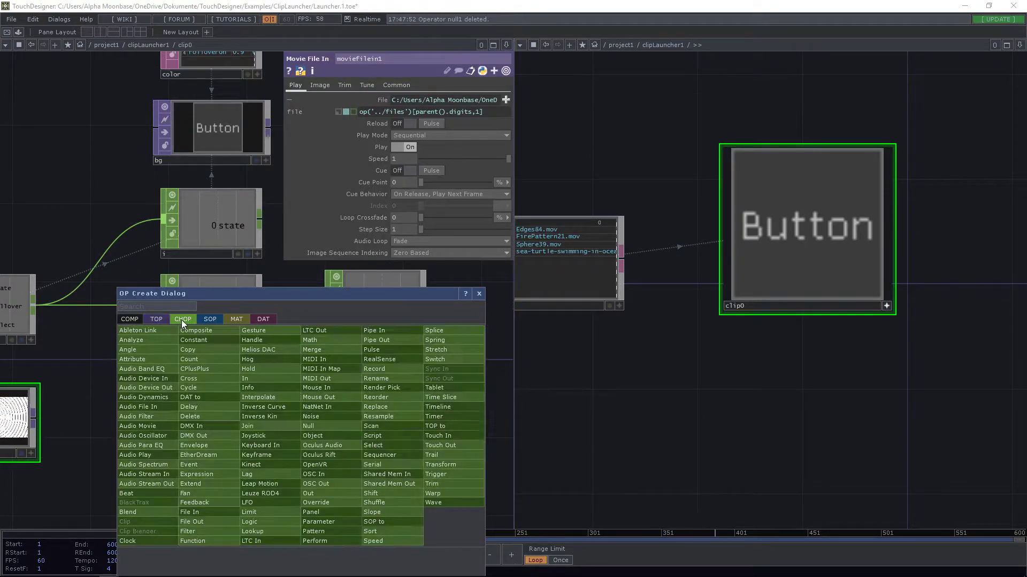
text(nu)
click(307, 426)
click(377, 398)
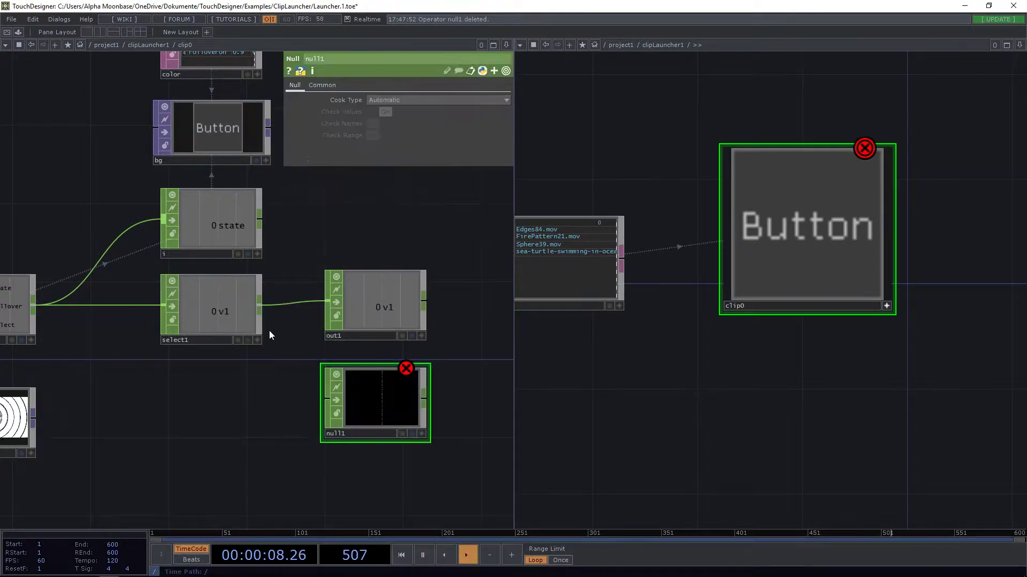
drag(218, 301, 327, 398)
Rename the new Null CHOP as playbackState
click(358, 435)
text(playb)
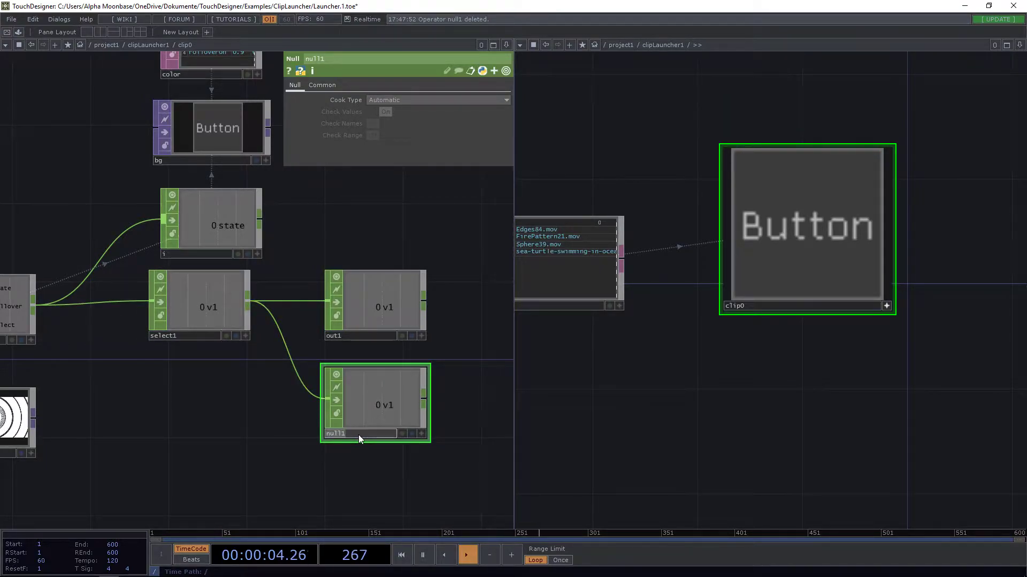
text(ackState)
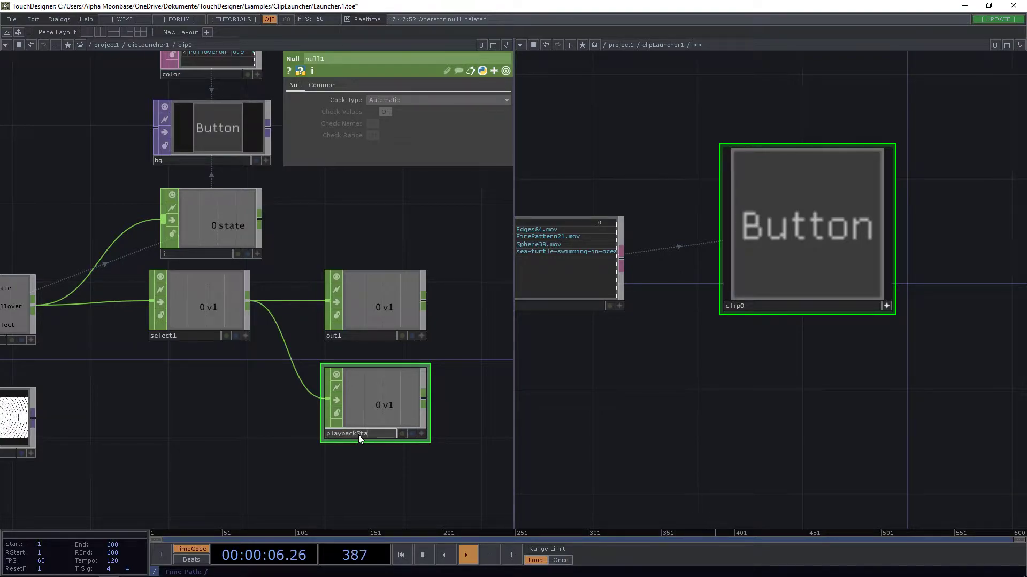
key(Return)
Export playbackState's v1 channel to the Play parameter of moviefilein1
scroll(259, 358, down, 5)
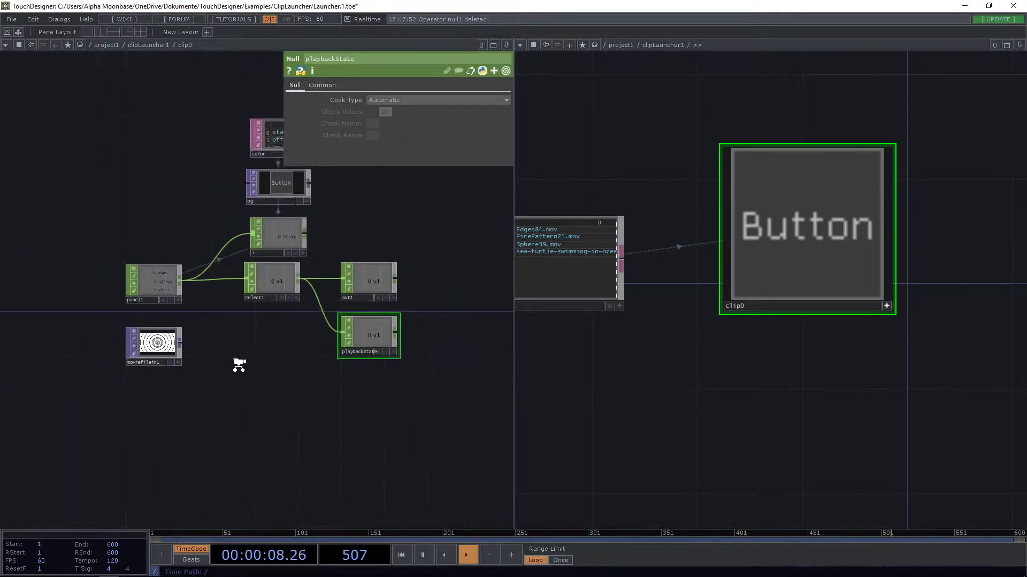
scroll(241, 434, up, 3)
click(104, 396)
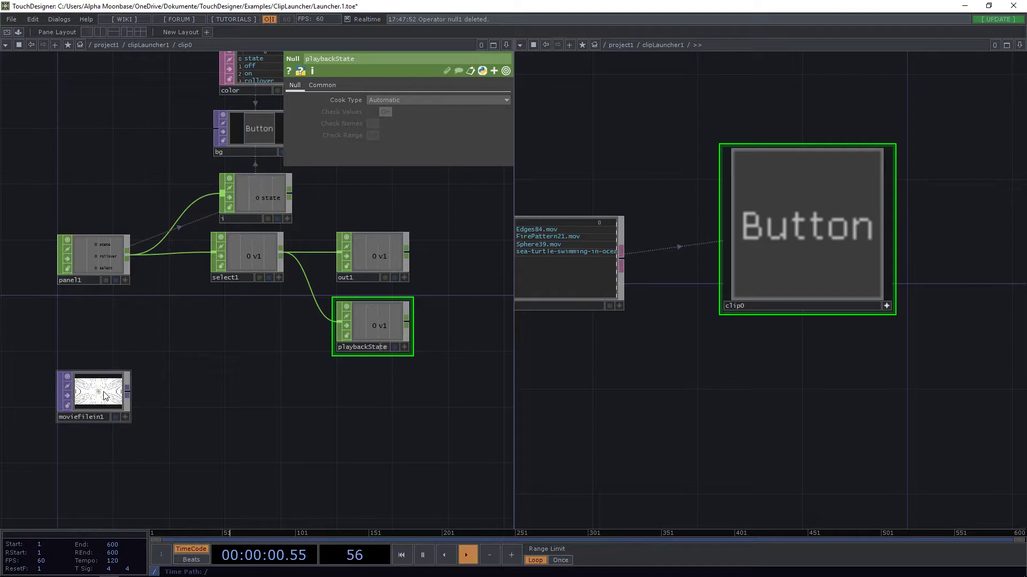
click(404, 347)
drag(377, 322, 411, 150)
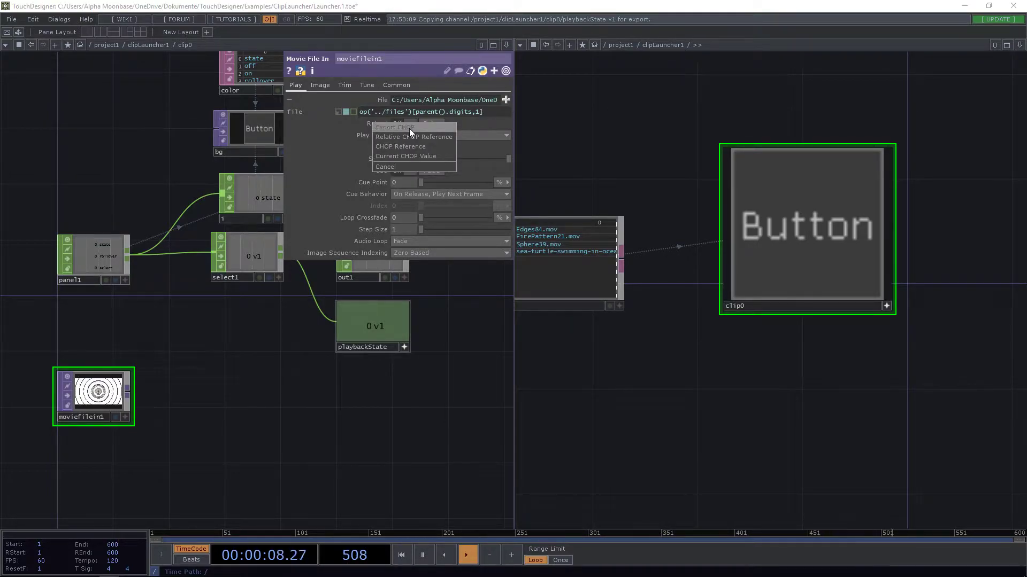
click(410, 129)
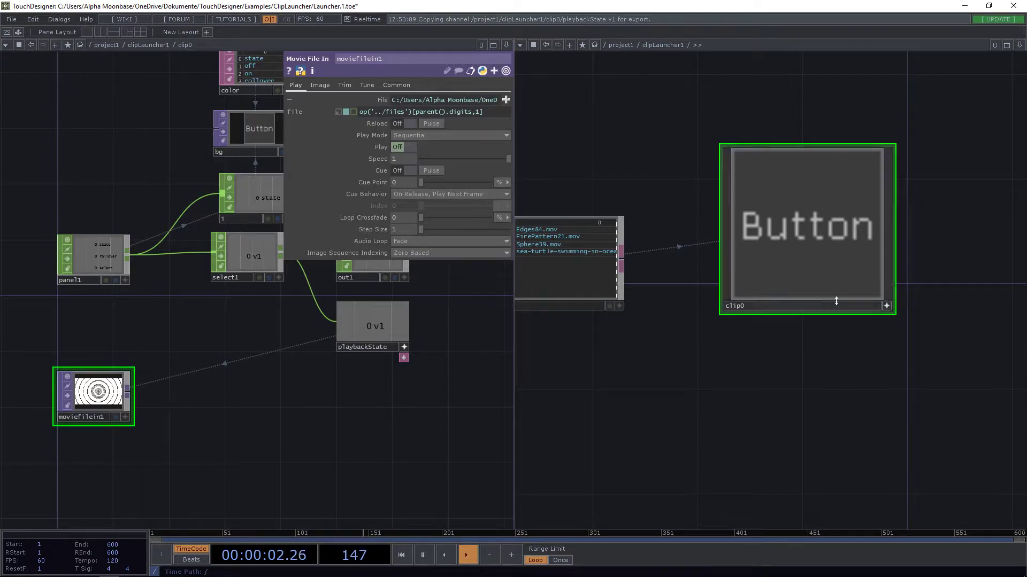
Toggle the clip0 button on and off to test movie playback, and deactivate its viewer
click(805, 256)
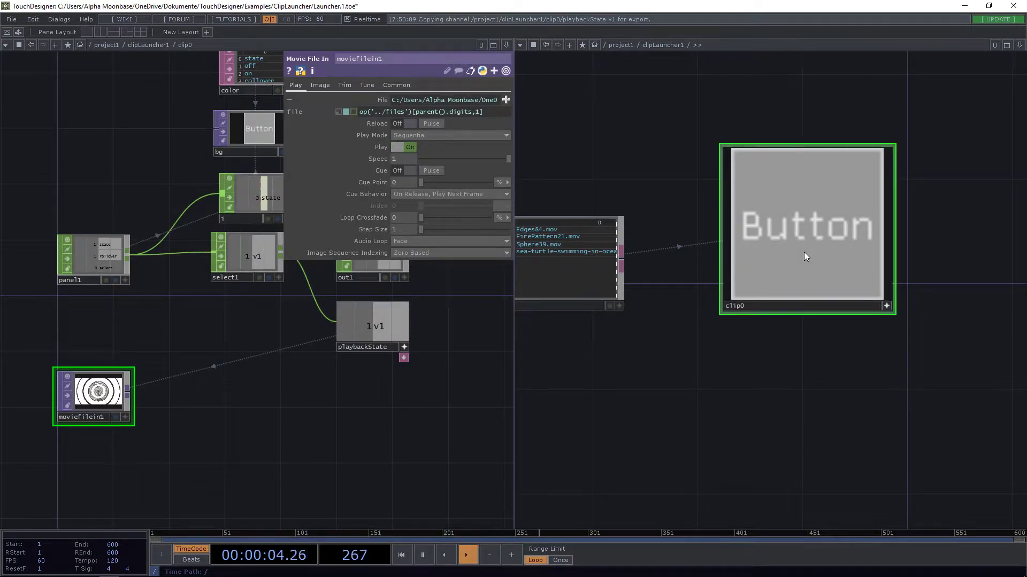
click(804, 253)
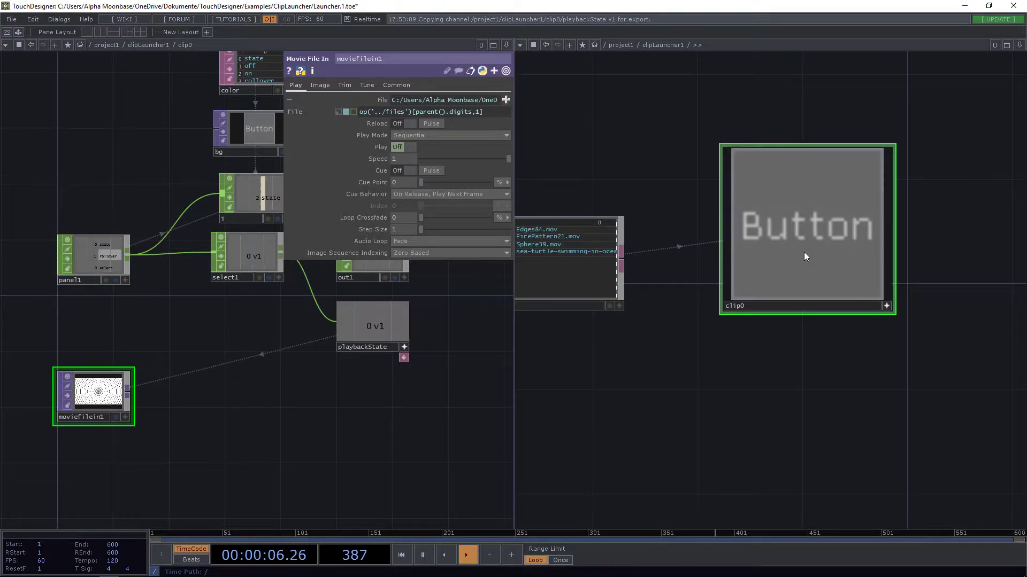
click(886, 305)
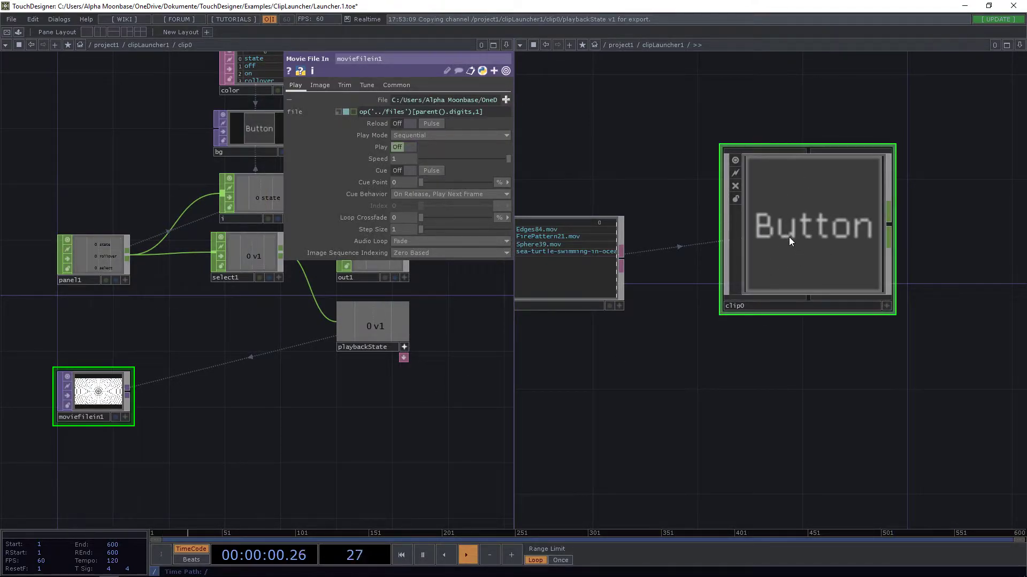
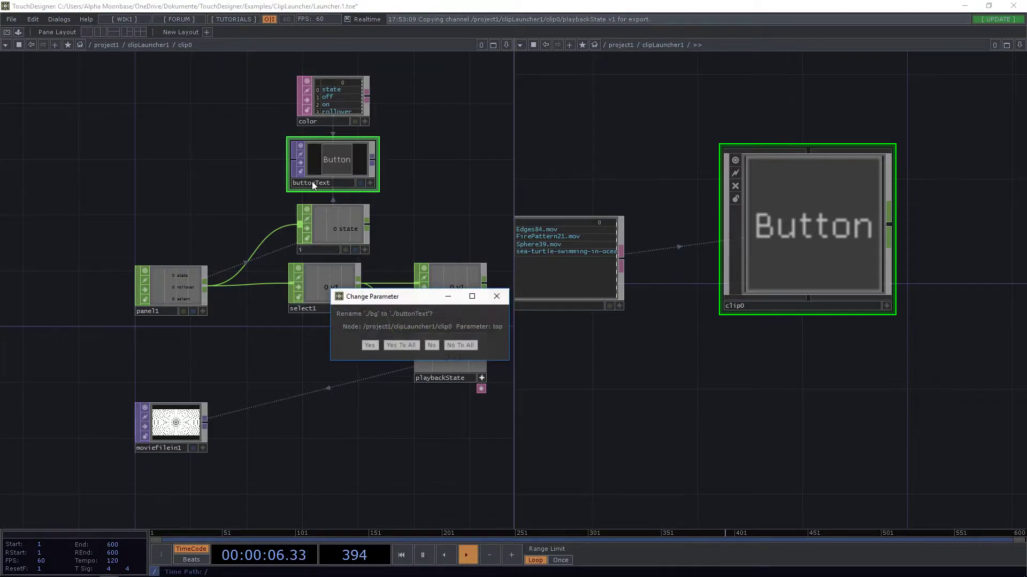
Finish renaming the bg TOP to buttonText, declining the update of clip0's reference, and move it above panel1
click(433, 345)
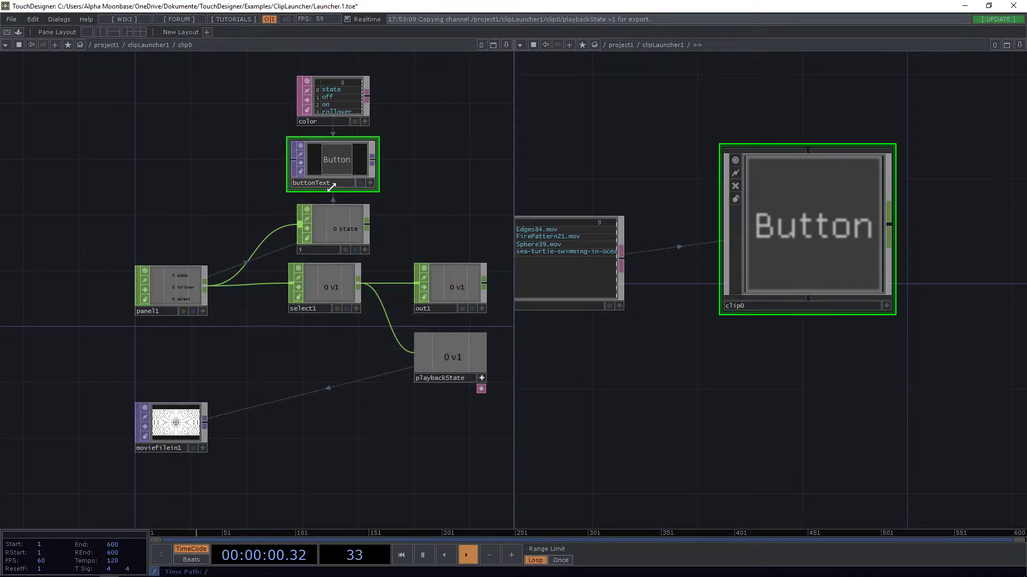
drag(351, 170, 209, 170)
click(777, 217)
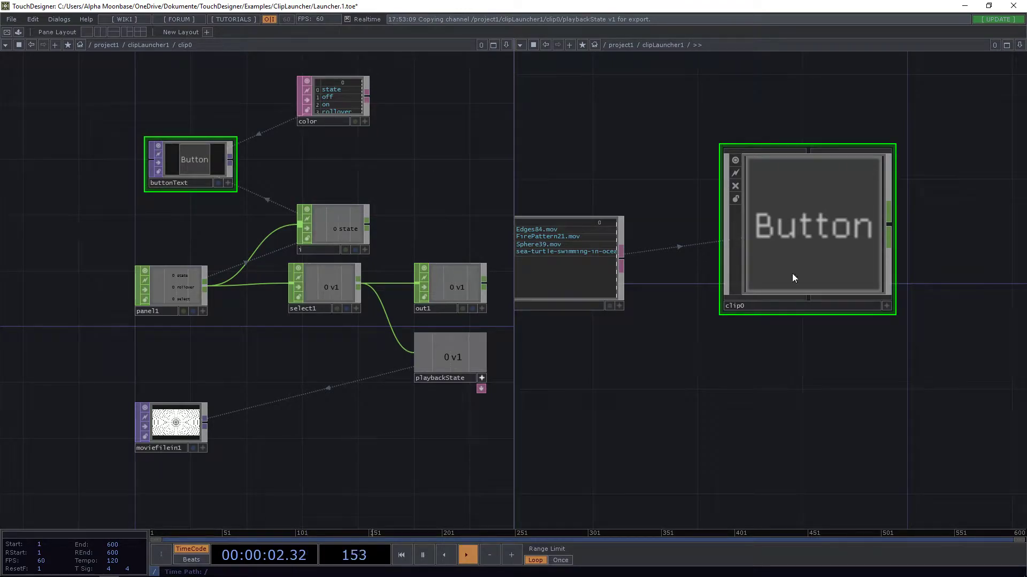
click(887, 308)
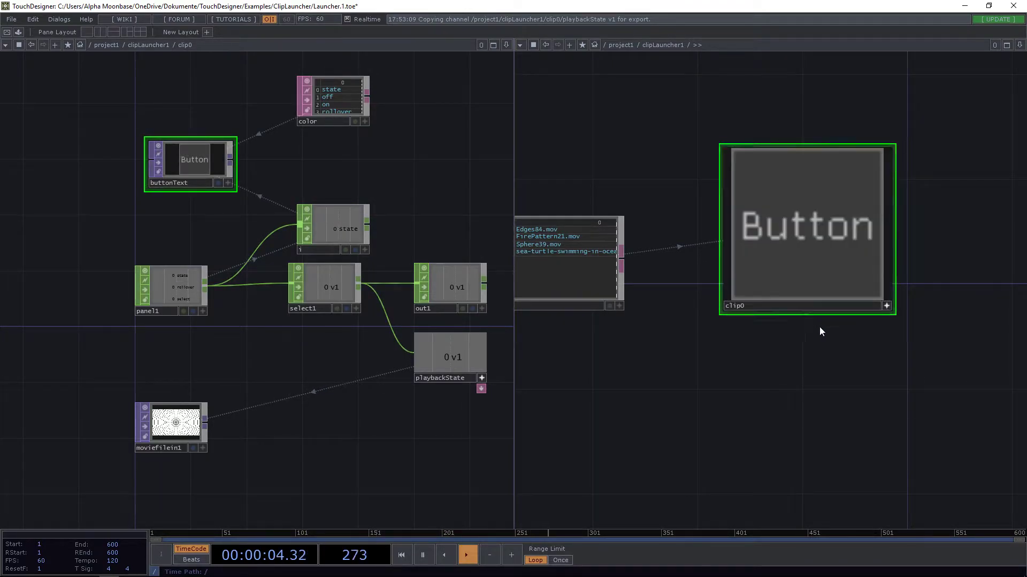
click(888, 306)
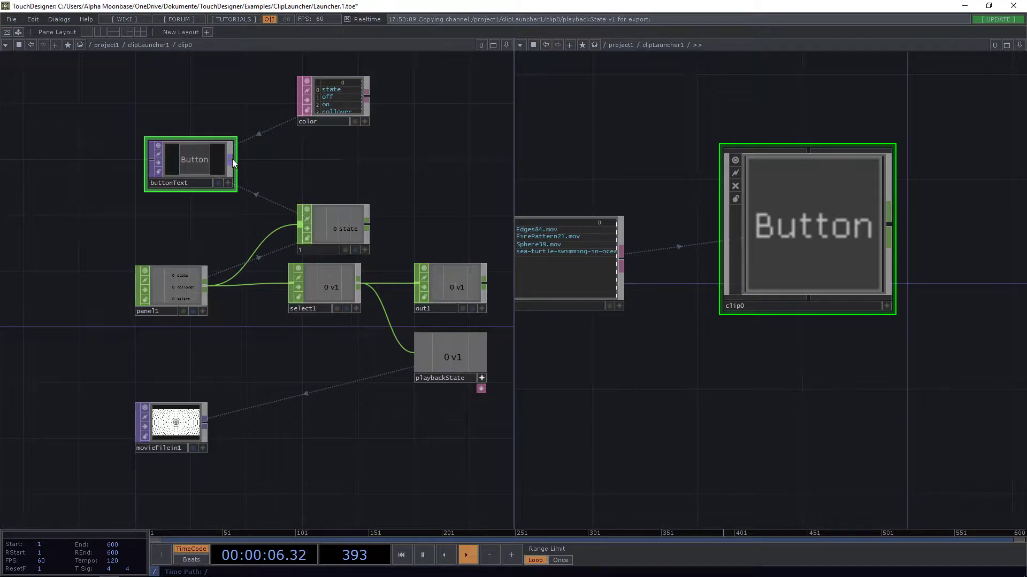
Add a Null TOP named bg after buttonText, between the color table and the i CHOP
key(Tab)
text(n)
click(187, 104)
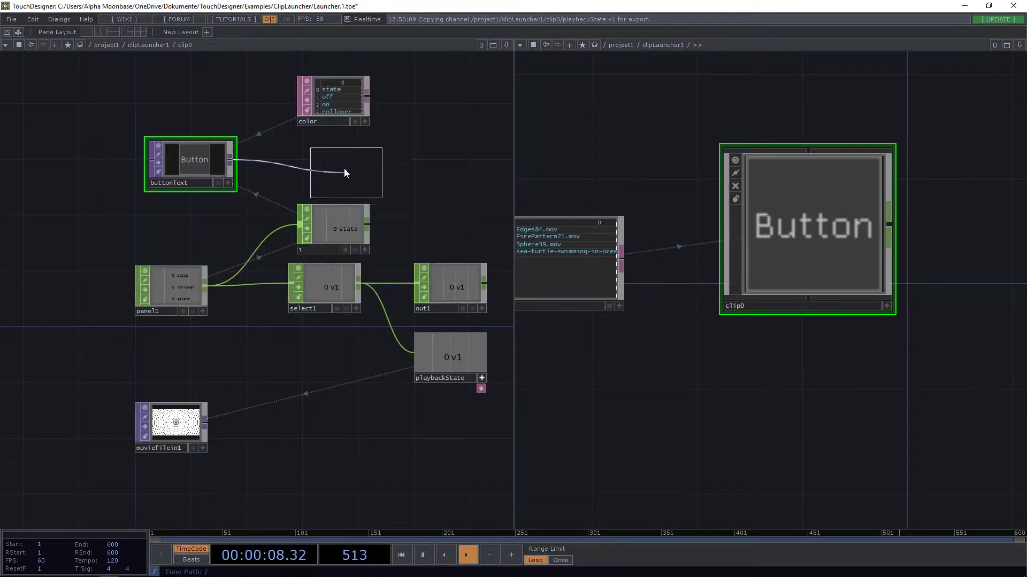
click(333, 162)
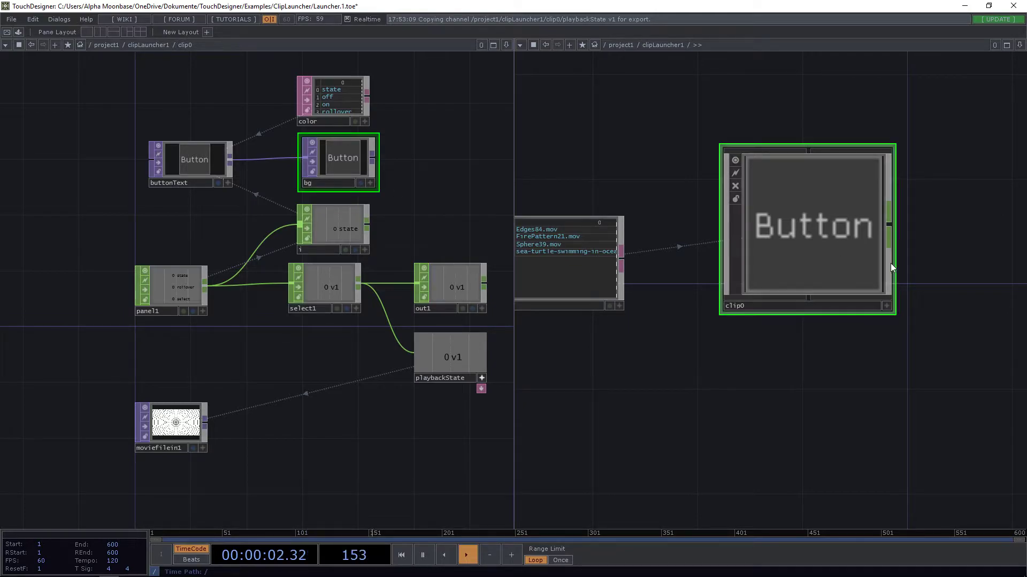
Check the Background TOP reference in clip0's Look parameters
key(p)
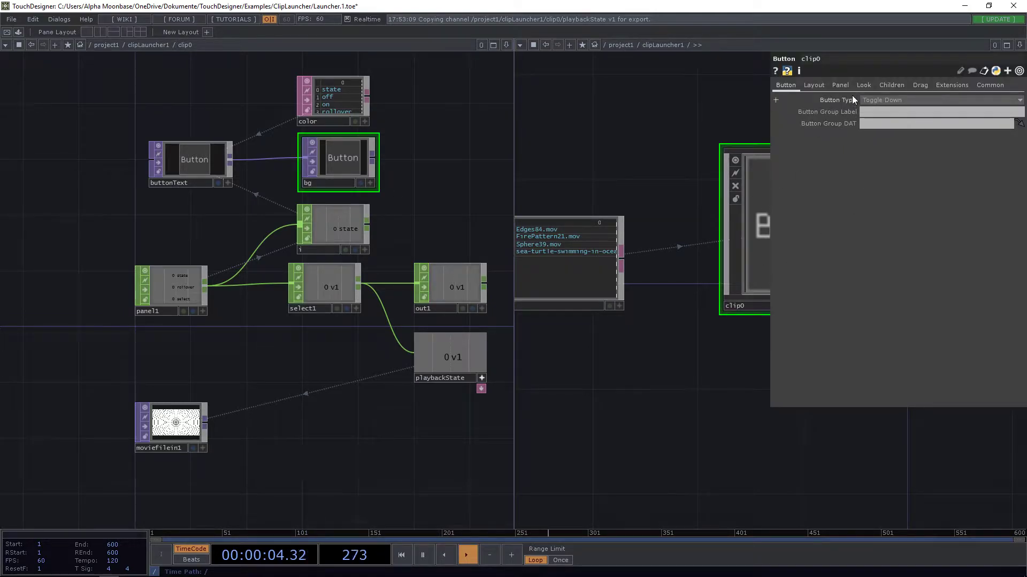
click(864, 85)
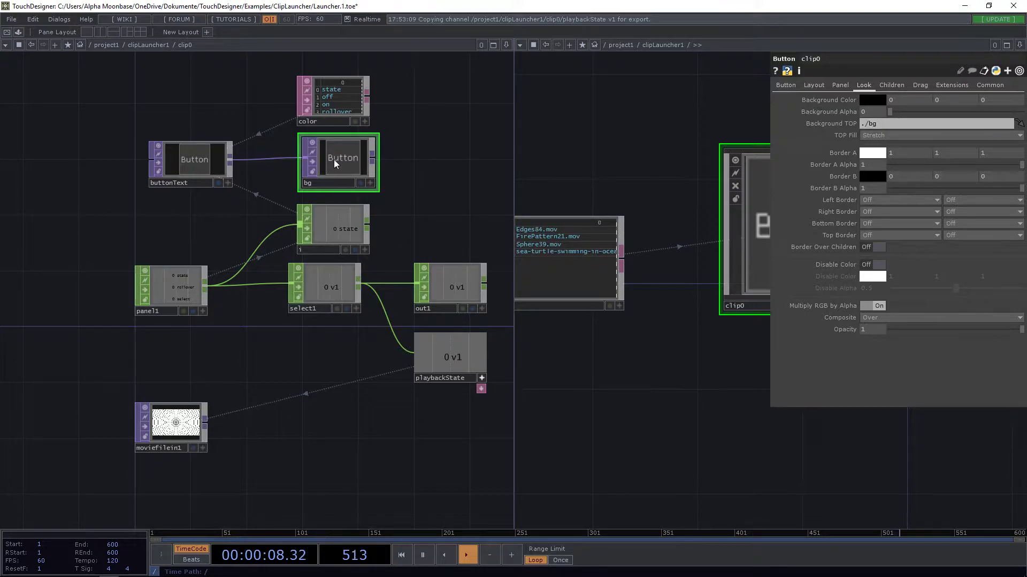
key(p)
key(p)
key(p)
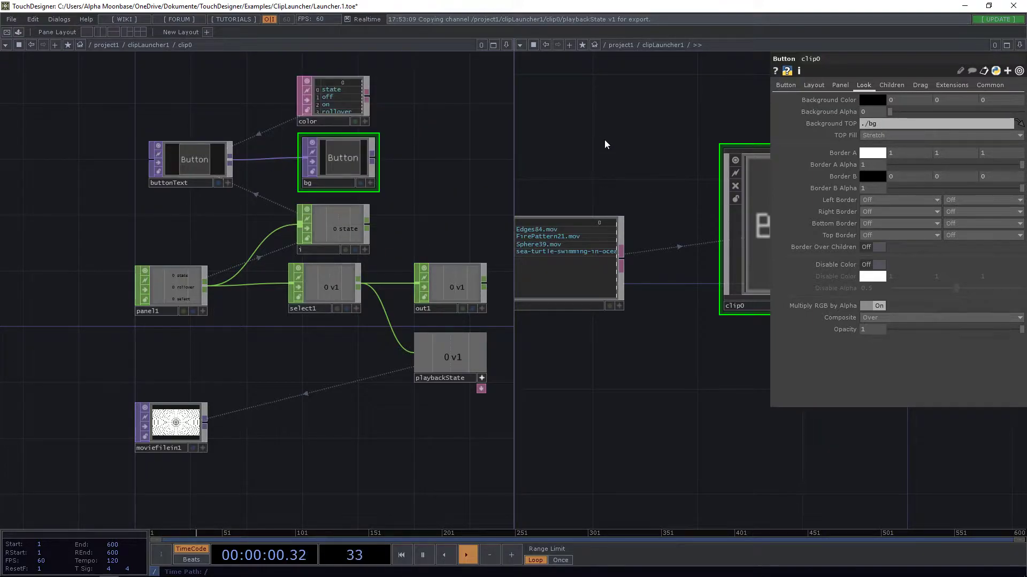
Insert an Over TOP between buttonText and bg, and connect moviefilein1 to its second input
drag(190, 239, 300, 238)
drag(306, 167, 194, 167)
click(219, 160)
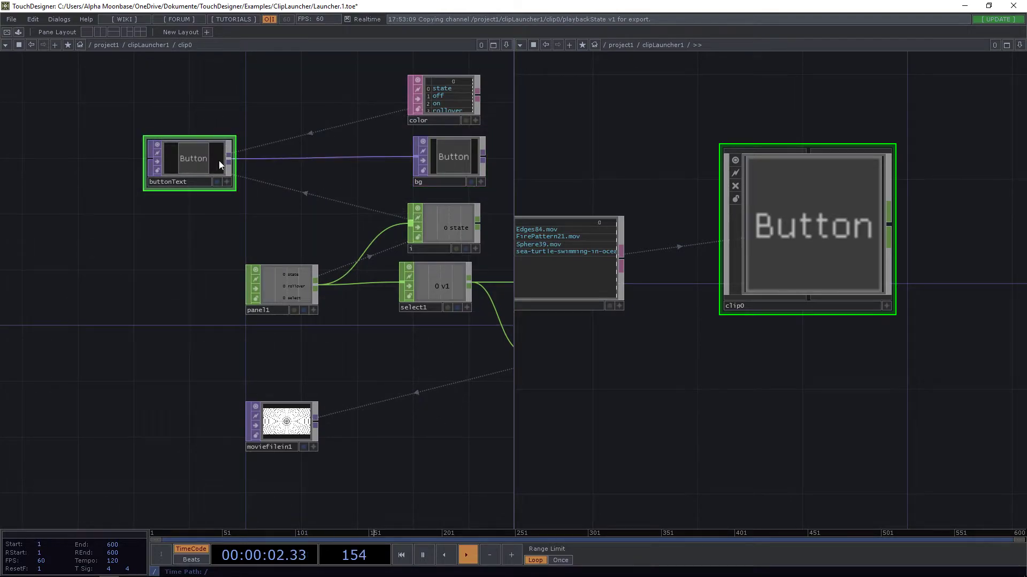
click(229, 158)
text(ove)
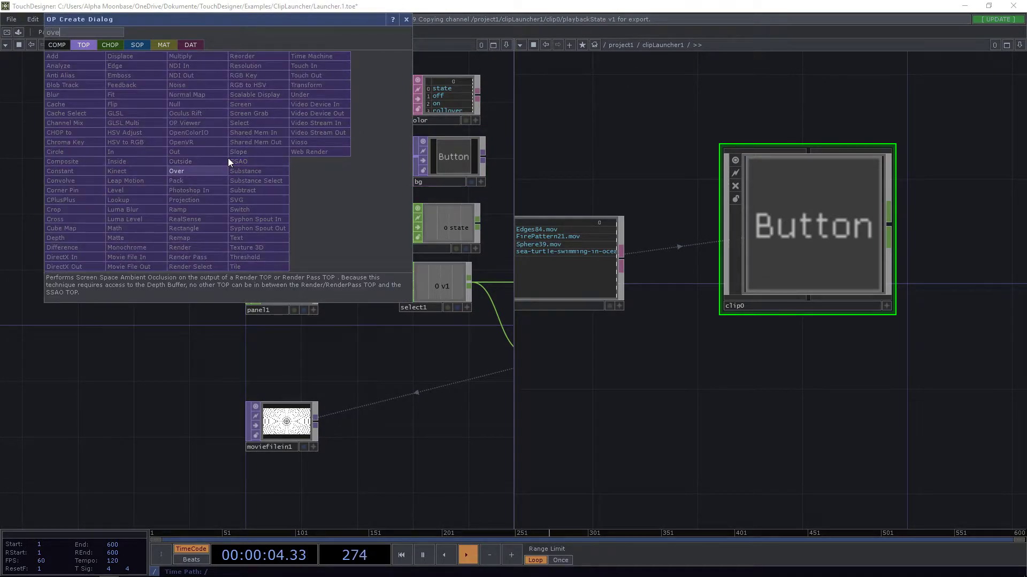
click(205, 171)
click(313, 163)
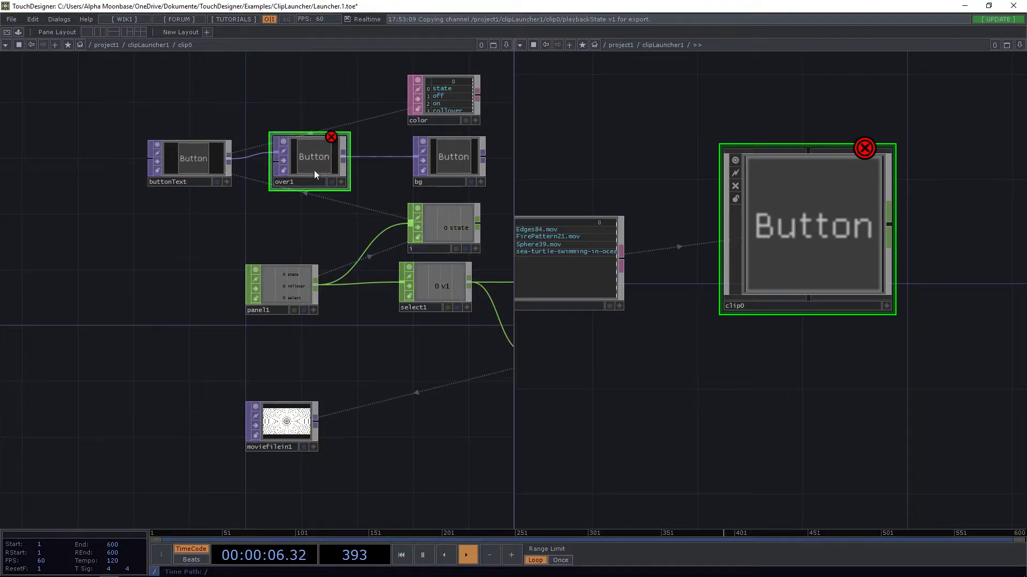
mouse_move(287, 411)
mouse_down()
mouse_move(161, 398)
mouse_move(266, 176)
mouse_up()
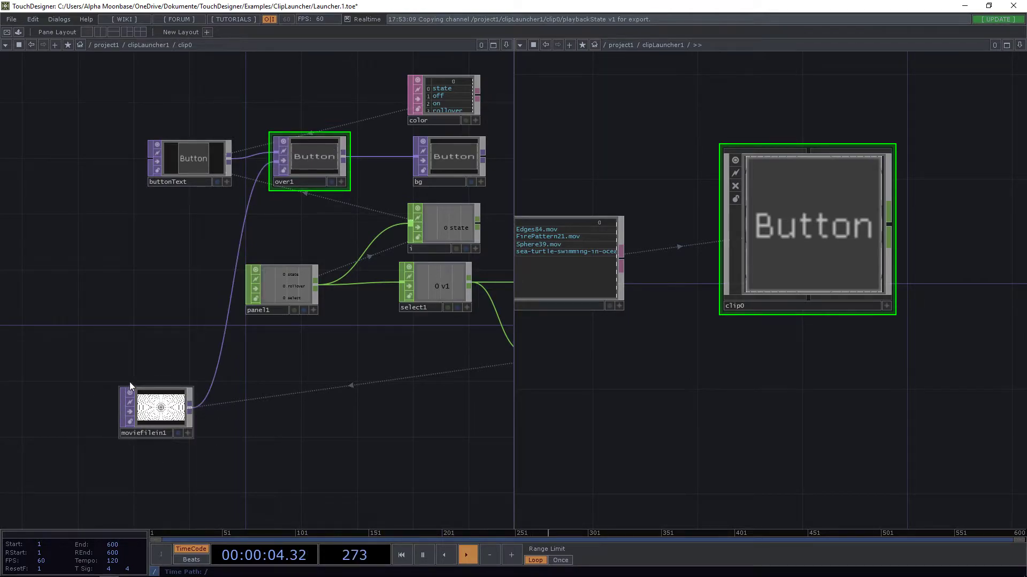
Set over1's Fixed Layer to Input 1 and its Pre-Fit Overlay to Fit Best
scroll(317, 159, up, 2)
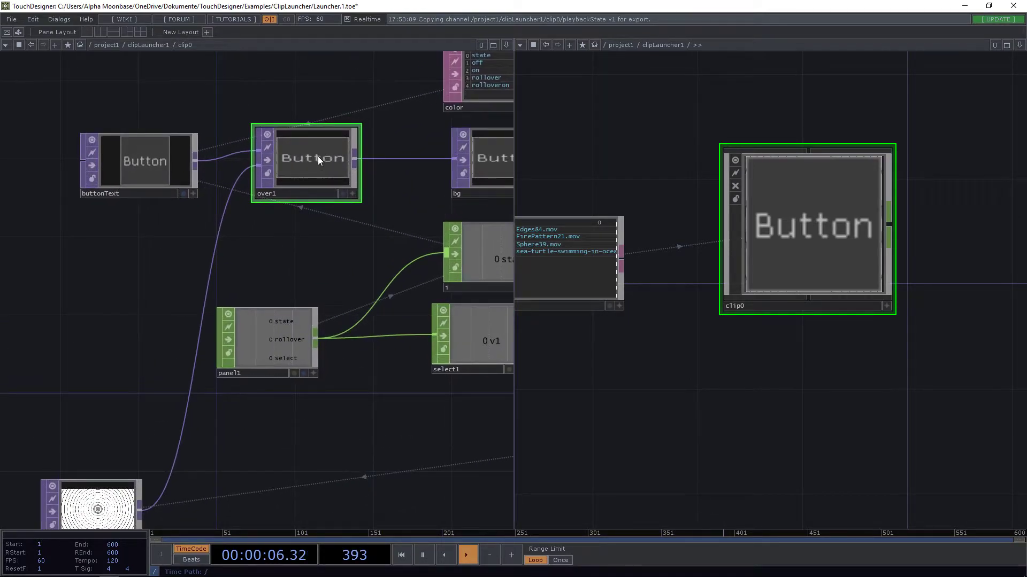
key(p)
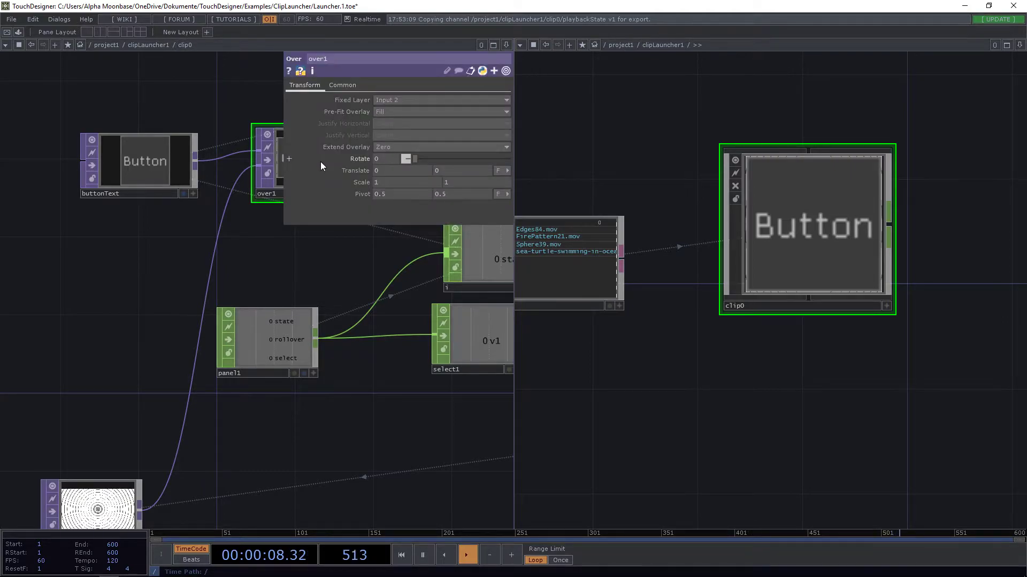
drag(293, 257, 194, 290)
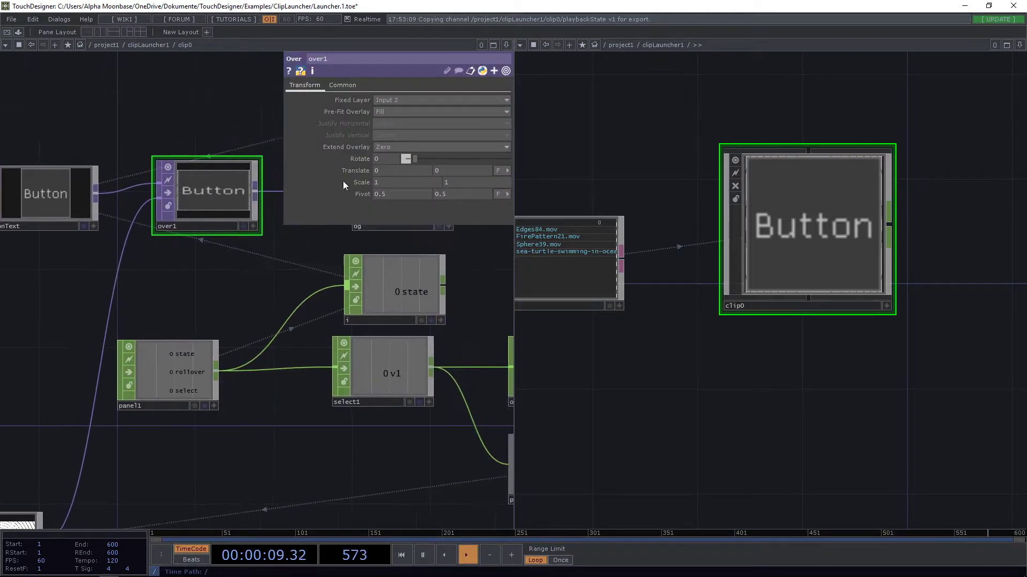
click(413, 99)
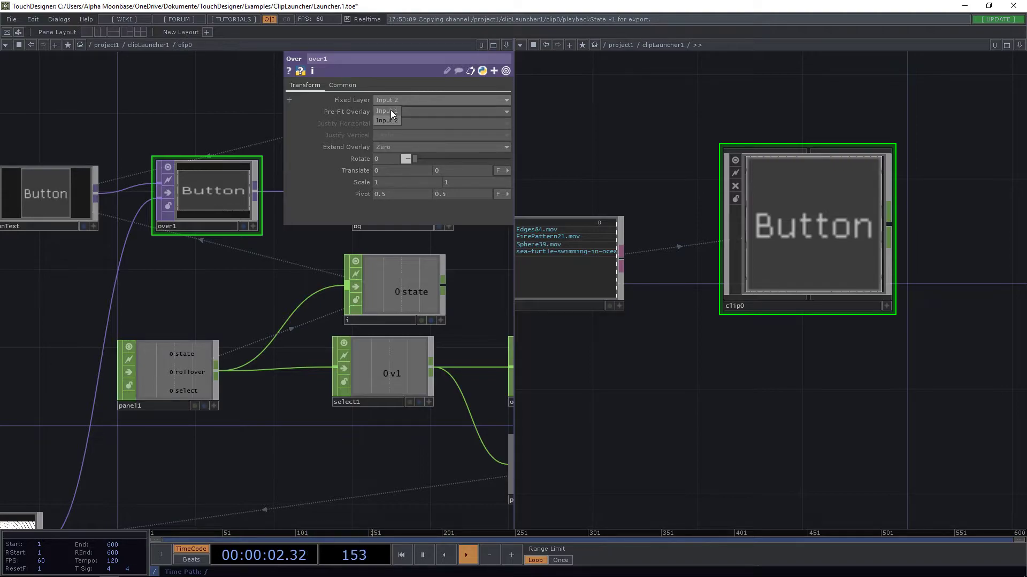
click(391, 110)
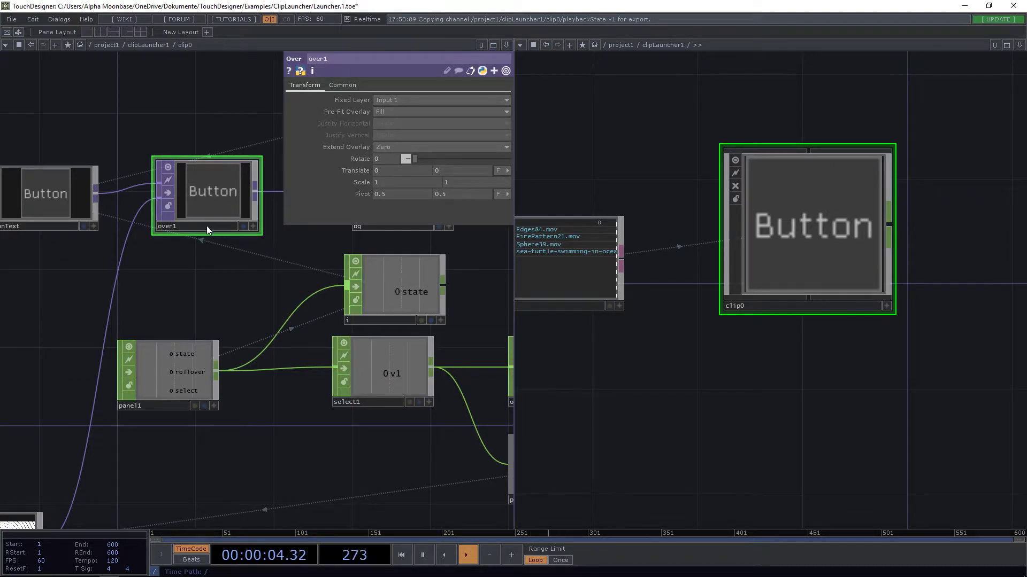
click(406, 112)
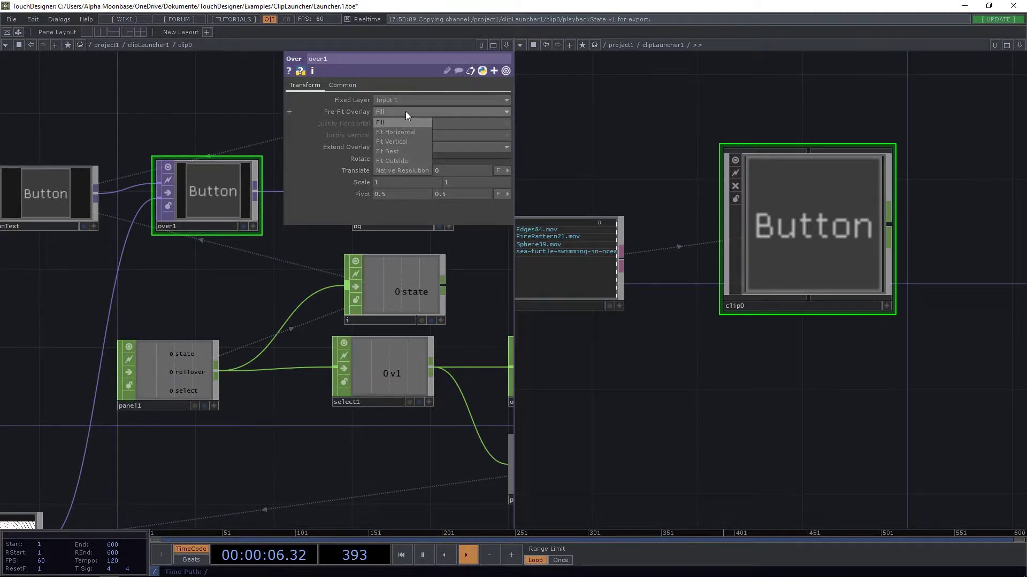
click(405, 152)
drag(199, 122, 209, 131)
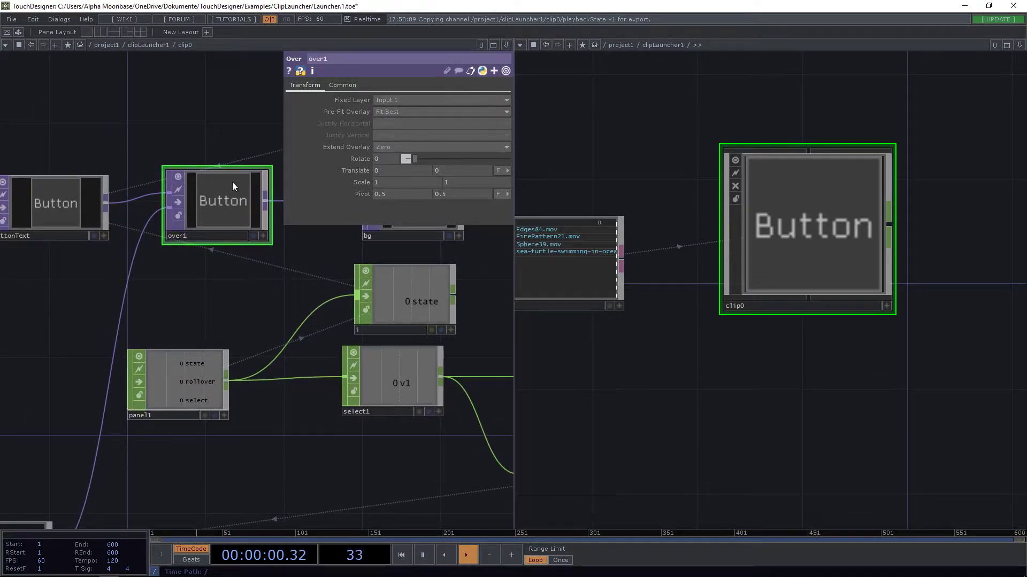
drag(82, 297, 95, 313)
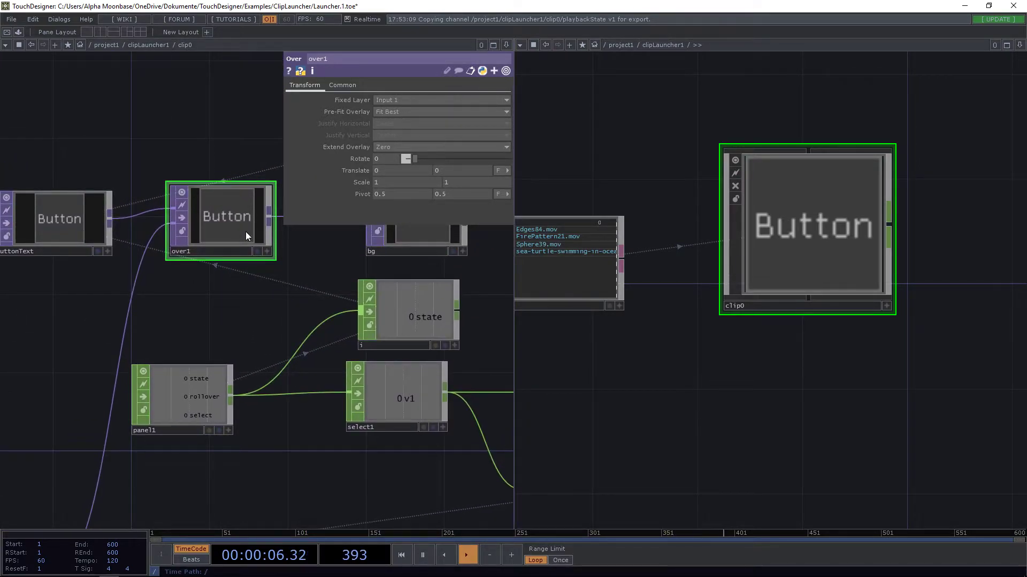
Set buttonText's Background Alpha to 0
click(53, 220)
drag(164, 181, 224, 179)
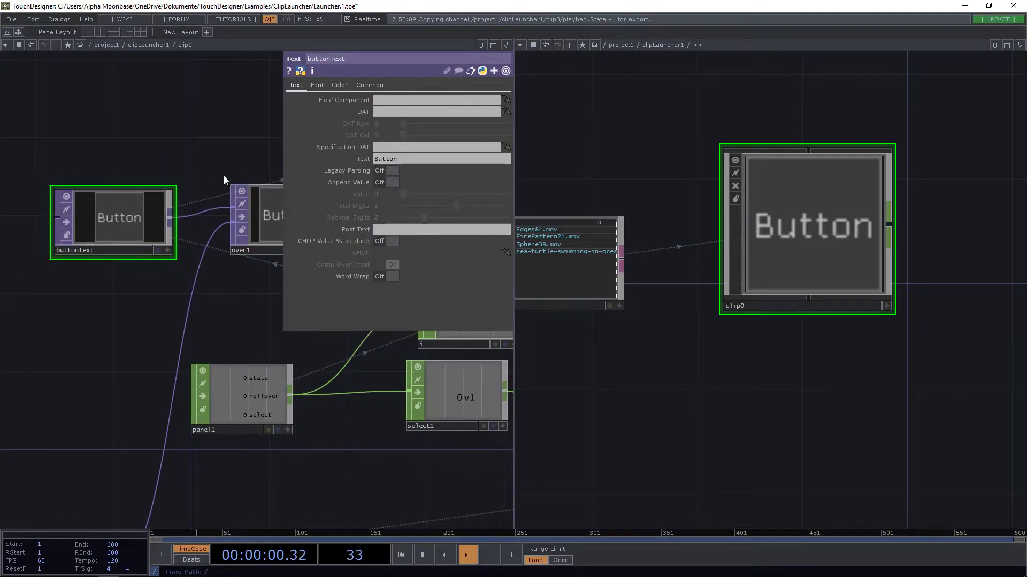
click(340, 86)
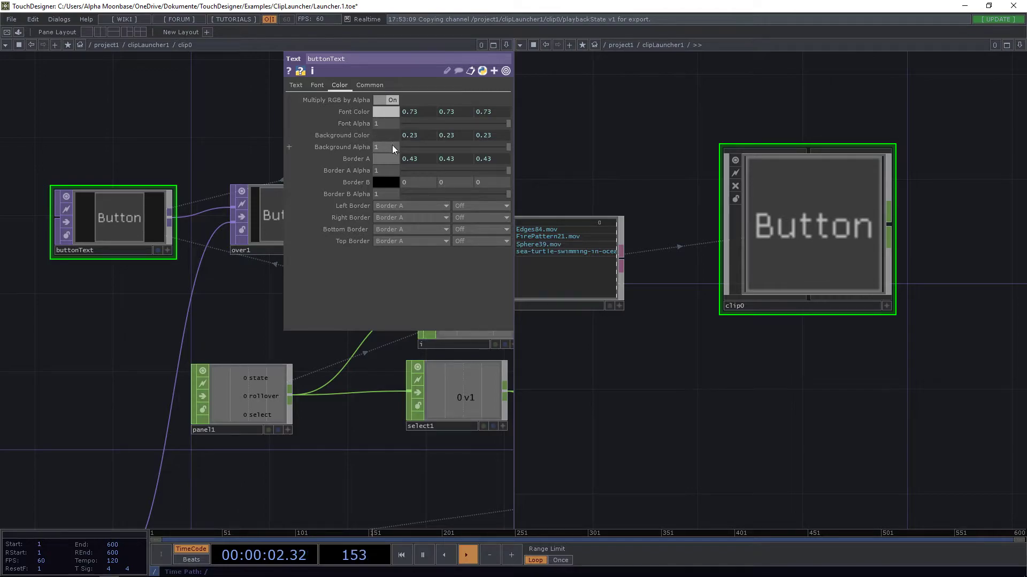
drag(508, 145, 389, 143)
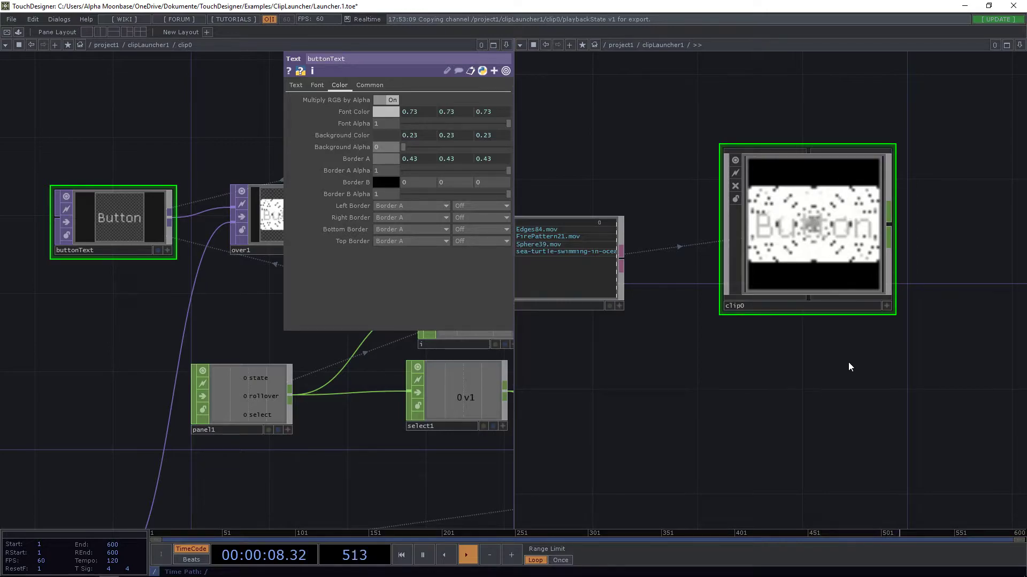
Activate clip0's viewer, toggle the button on and off to test the movie background, and deactivate the viewer
drag(848, 361, 830, 341)
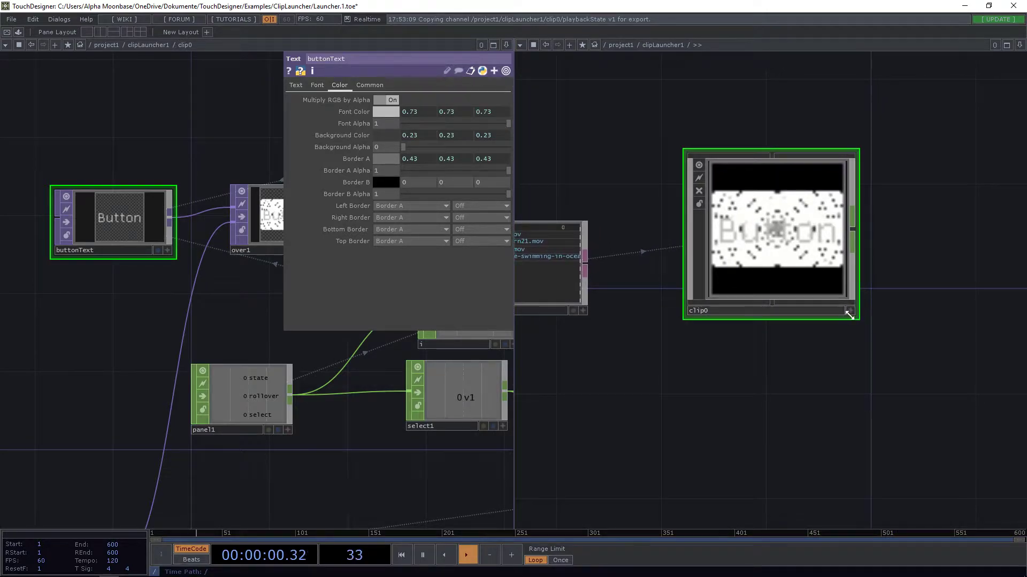
click(849, 312)
click(787, 253)
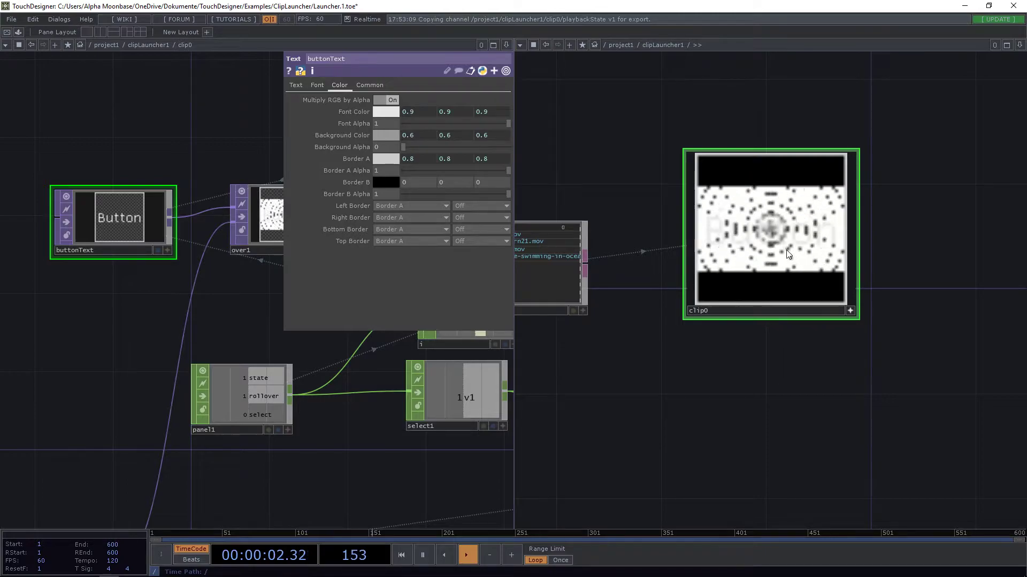
click(787, 246)
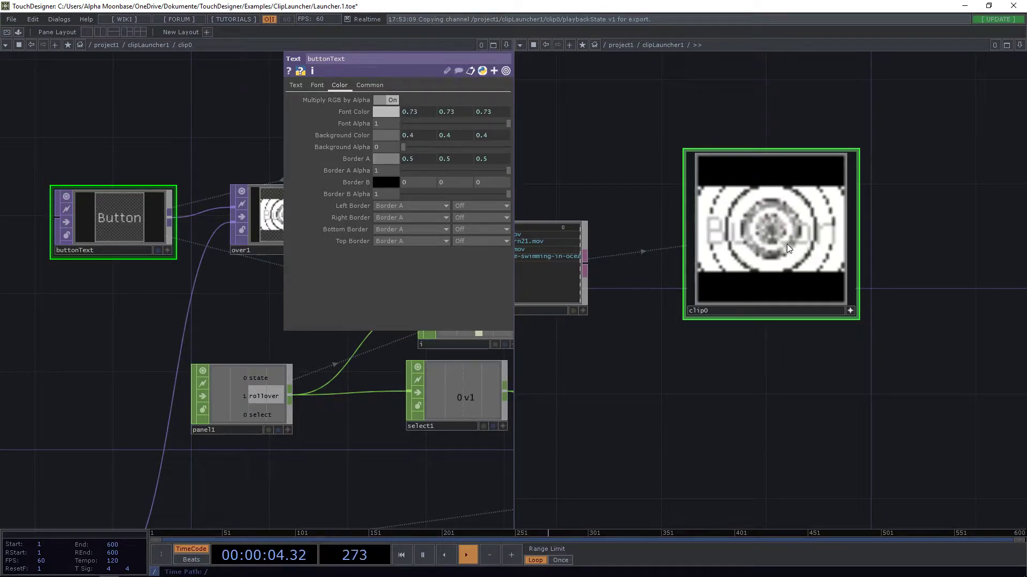
click(850, 311)
drag(410, 465, 402, 454)
key(p)
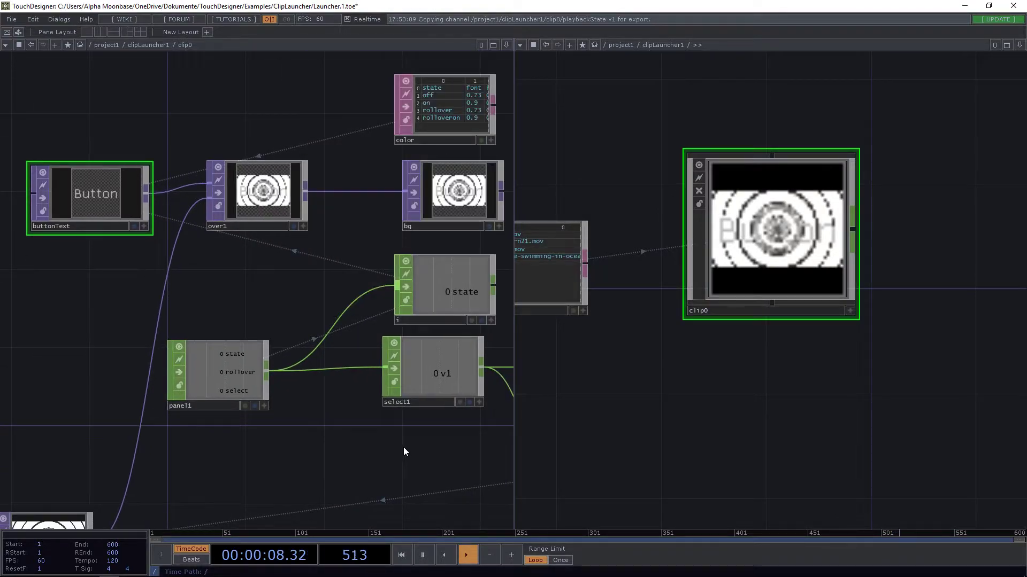
Add an Out TOP below select1, rename it clipOut, and connect moviefilein1 to its input
drag(669, 434, 707, 360)
drag(396, 444, 321, 355)
scroll(320, 354, down, 3)
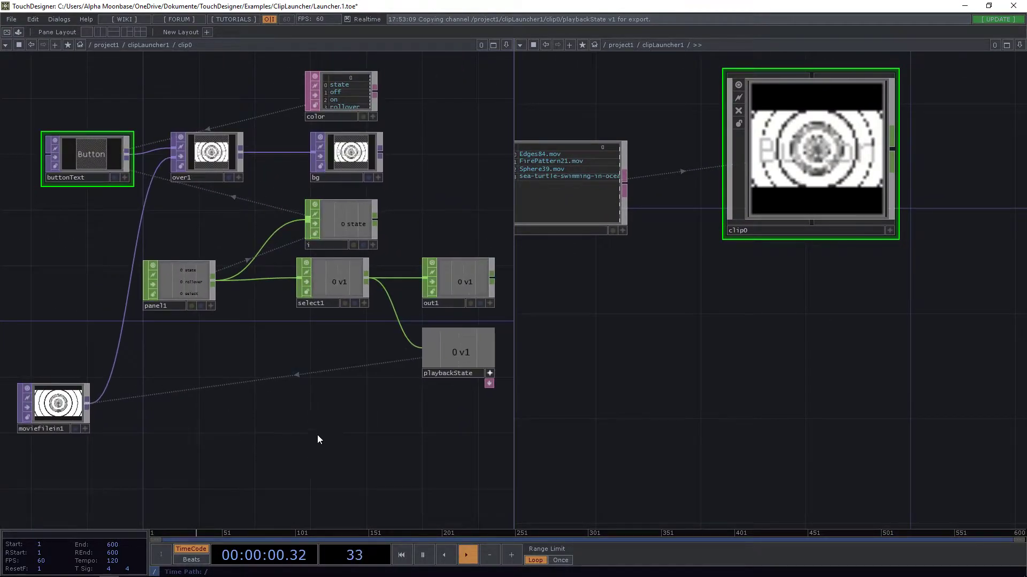
key(Tab)
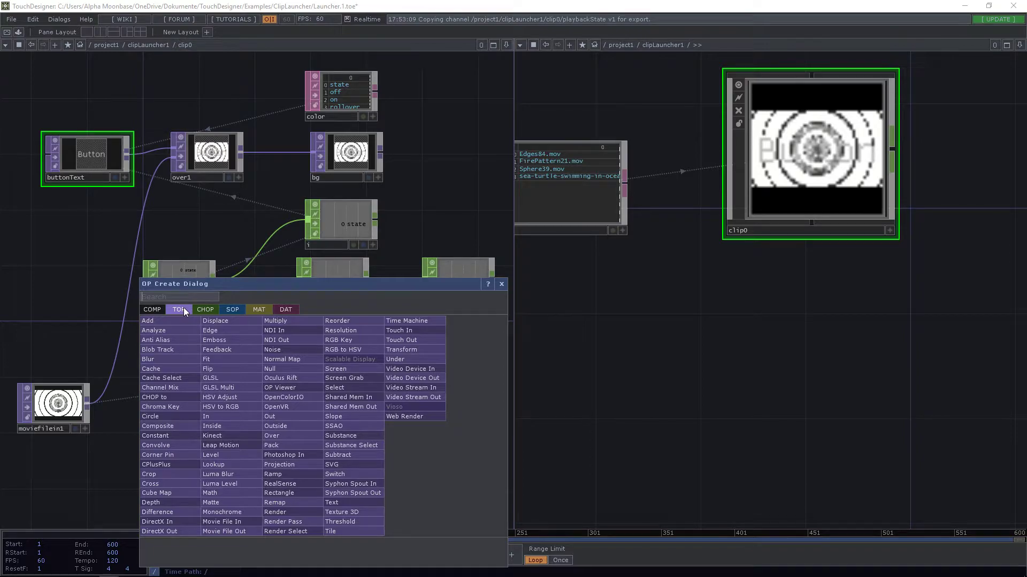
text(out)
click(289, 418)
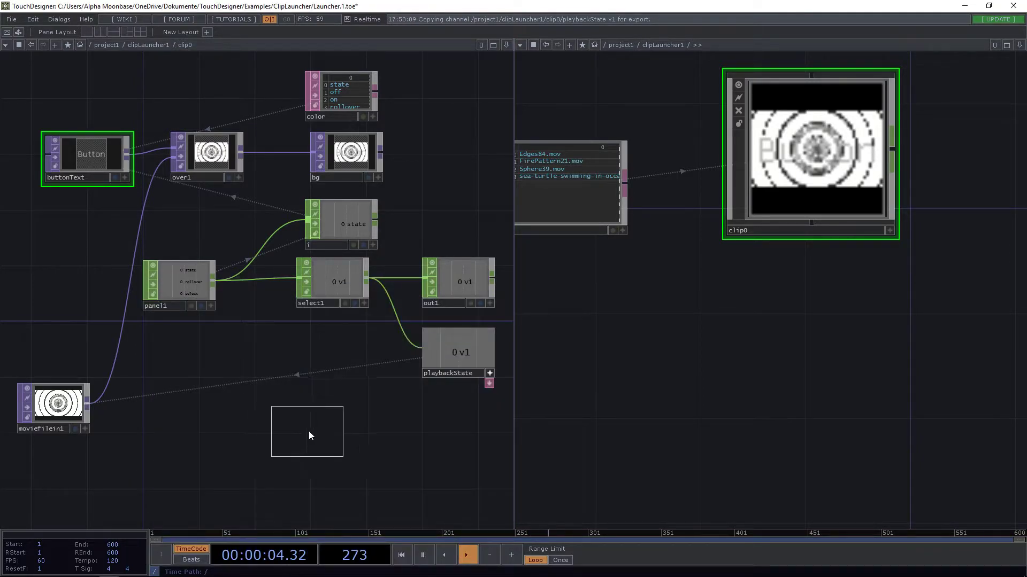
click(332, 406)
click(322, 428)
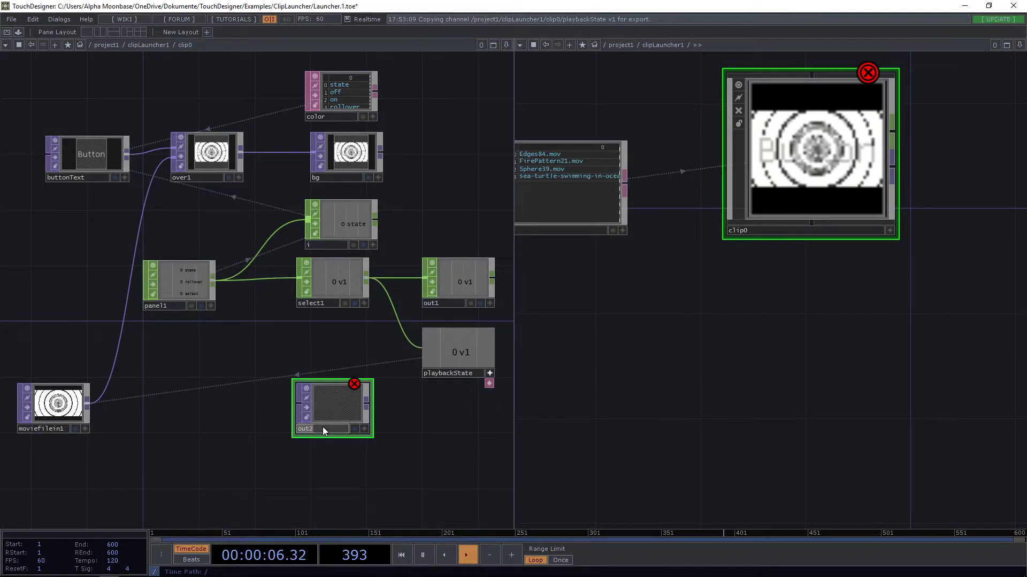
text(clipOut)
key(Return)
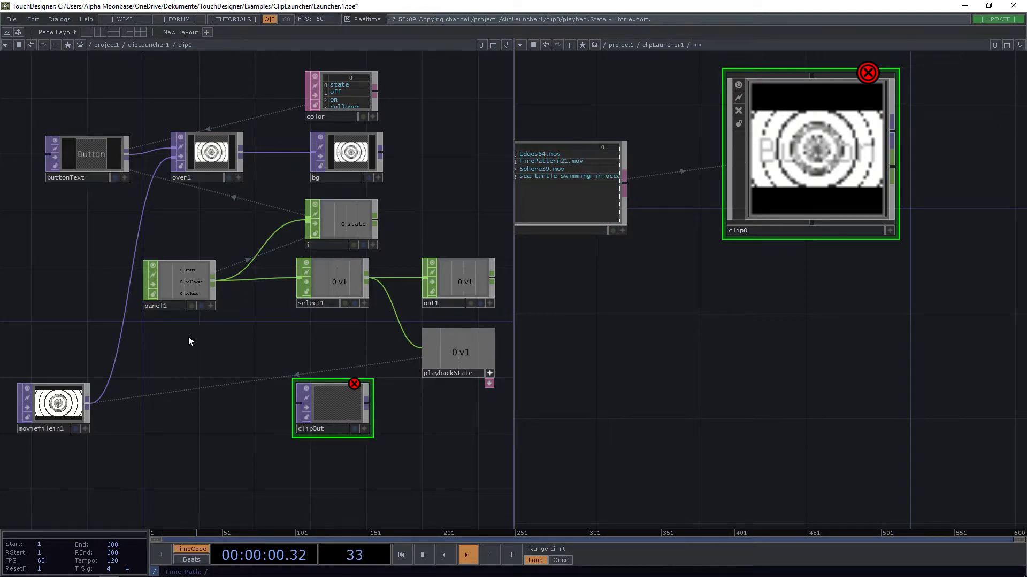
drag(88, 401, 295, 403)
Move clip0 farther right to leave more space between it and the files DAT
drag(687, 366, 602, 394)
scroll(694, 364, down, 3)
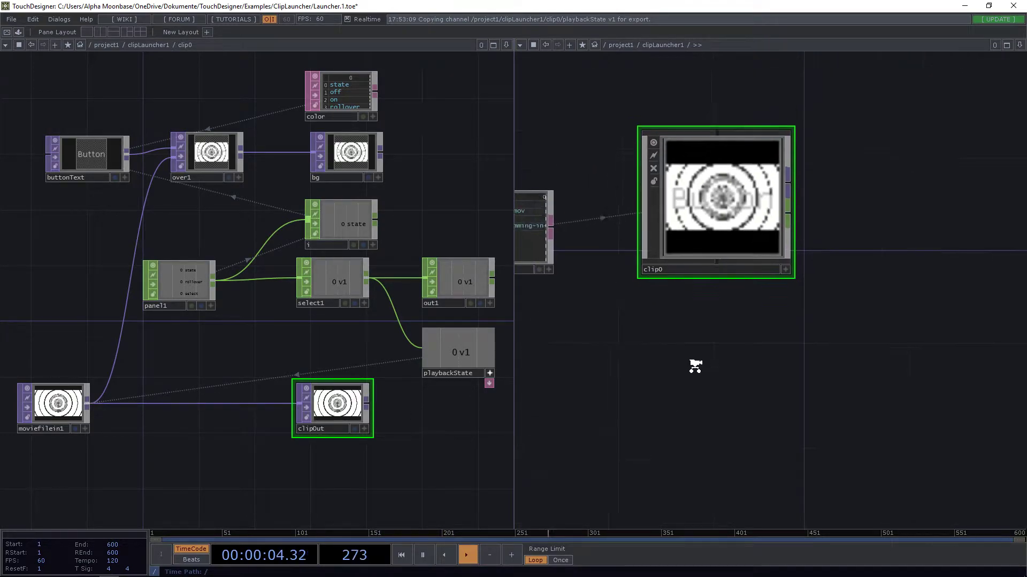
drag(721, 383, 574, 413)
scroll(675, 393, down, 3)
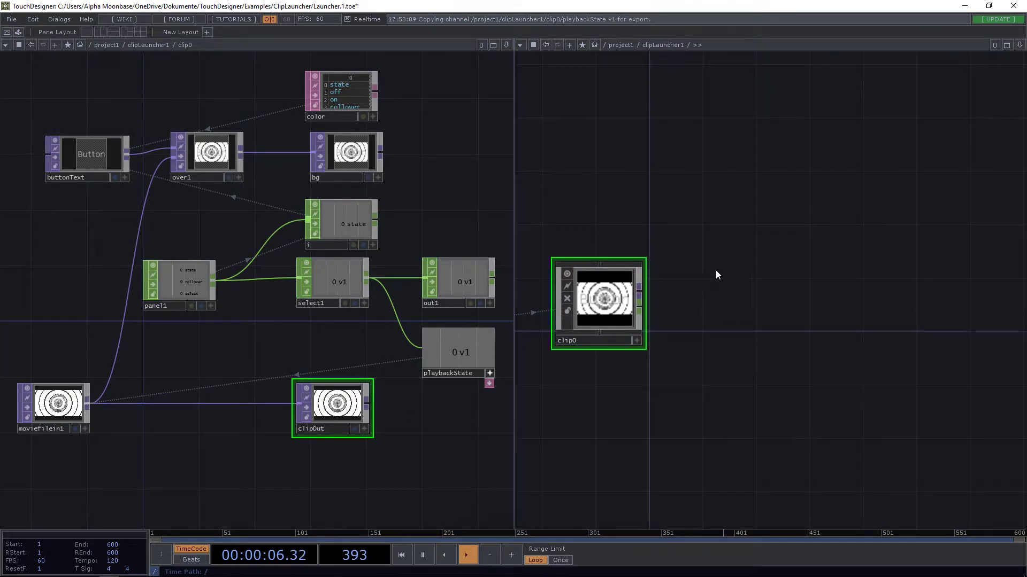
drag(645, 291, 654, 311)
drag(656, 367, 728, 320)
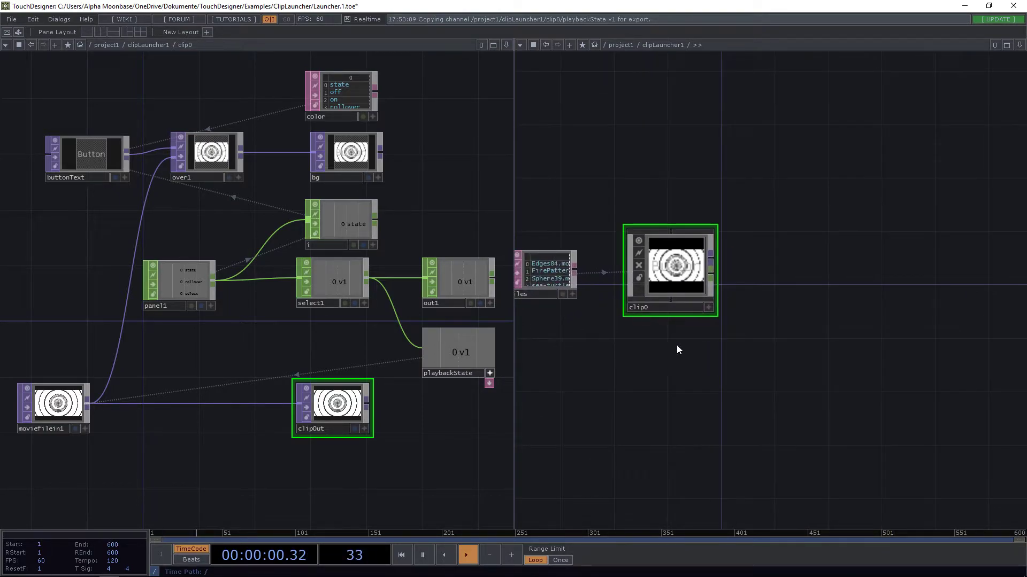
drag(655, 319, 738, 300)
key(ctrl+c)
key(ctrl+v)
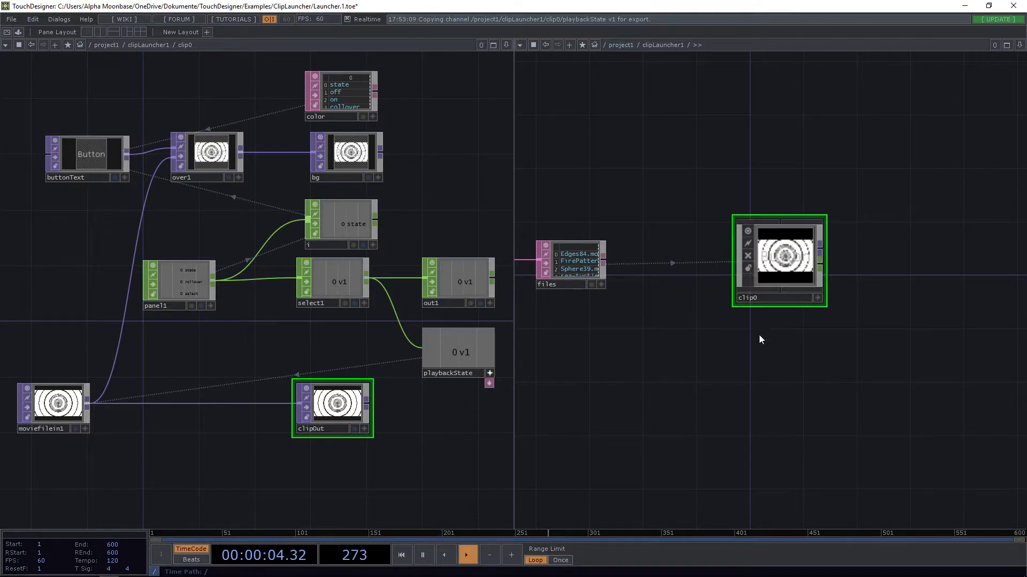
drag(662, 204, 669, 235)
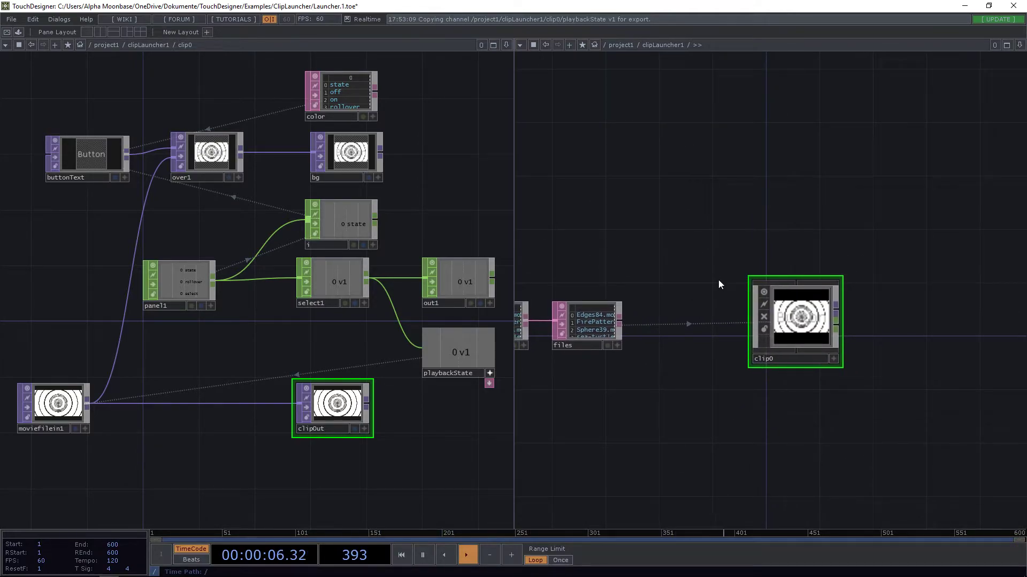
scroll(653, 264, up, 3)
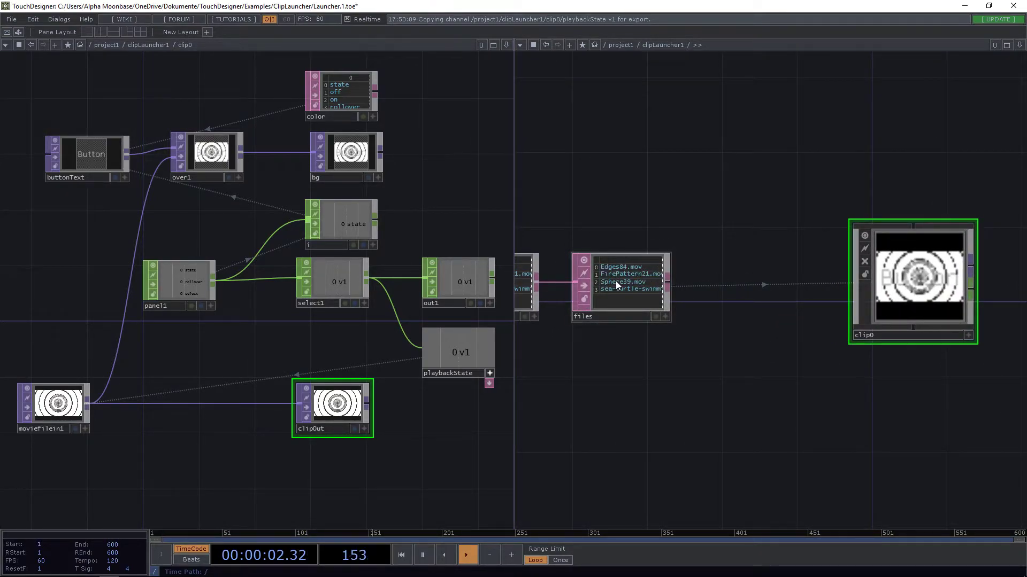
Add a Replicator COMP between the files DAT and clip0
drag(709, 203, 667, 173)
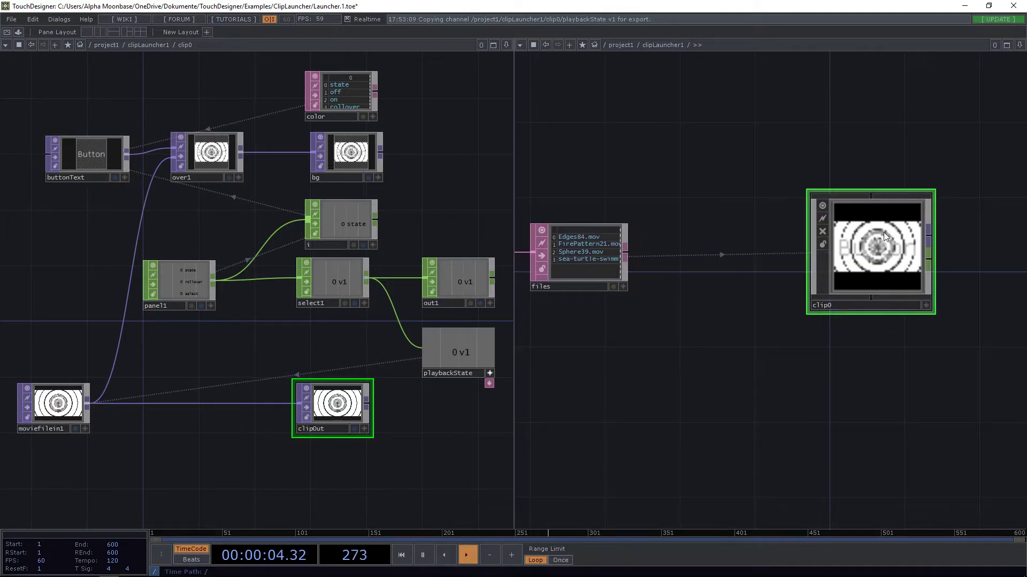
drag(882, 377, 847, 316)
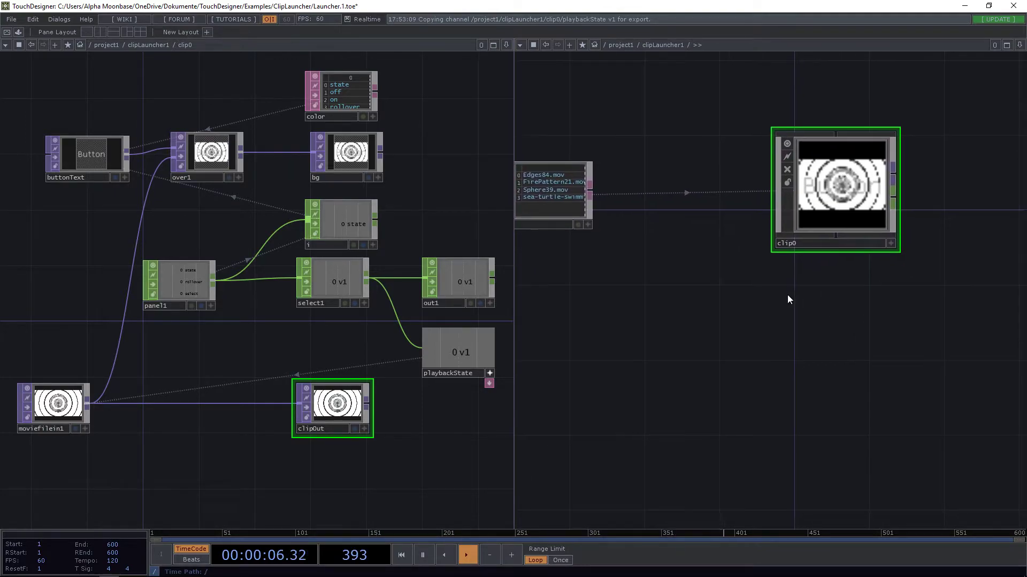
drag(711, 295, 771, 303)
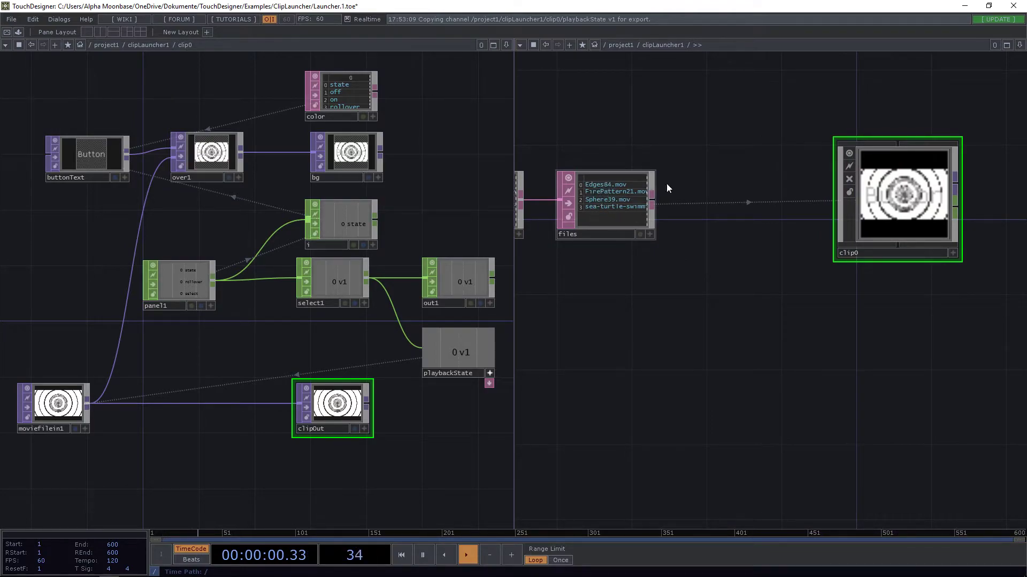
drag(690, 167, 694, 179)
key(Tab)
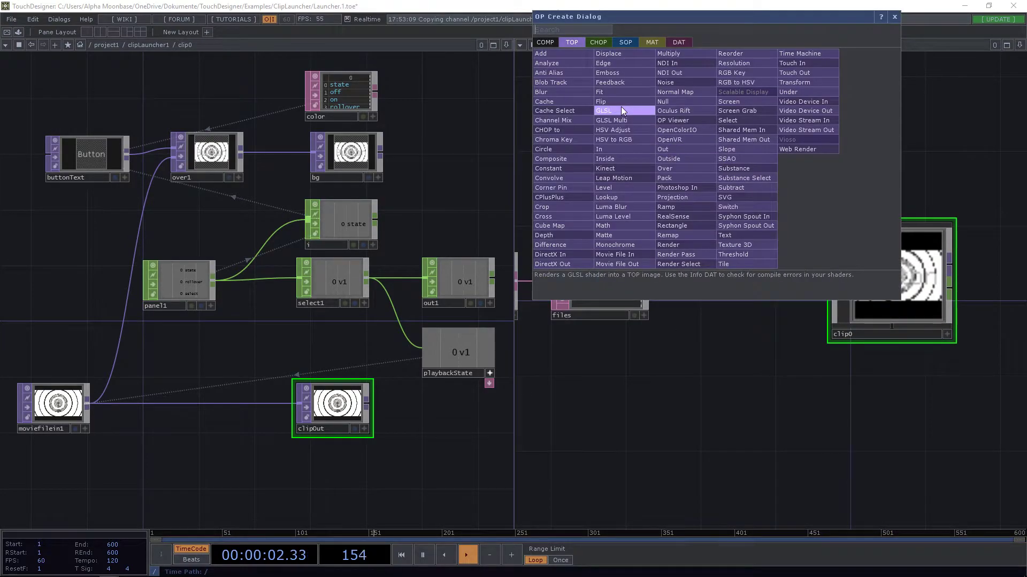
click(545, 42)
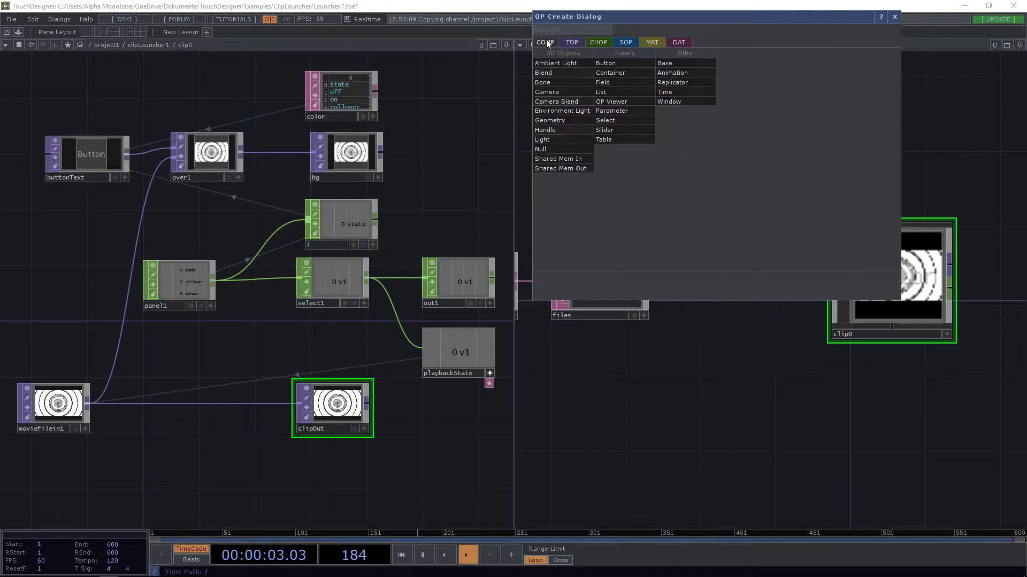
click(686, 82)
click(728, 238)
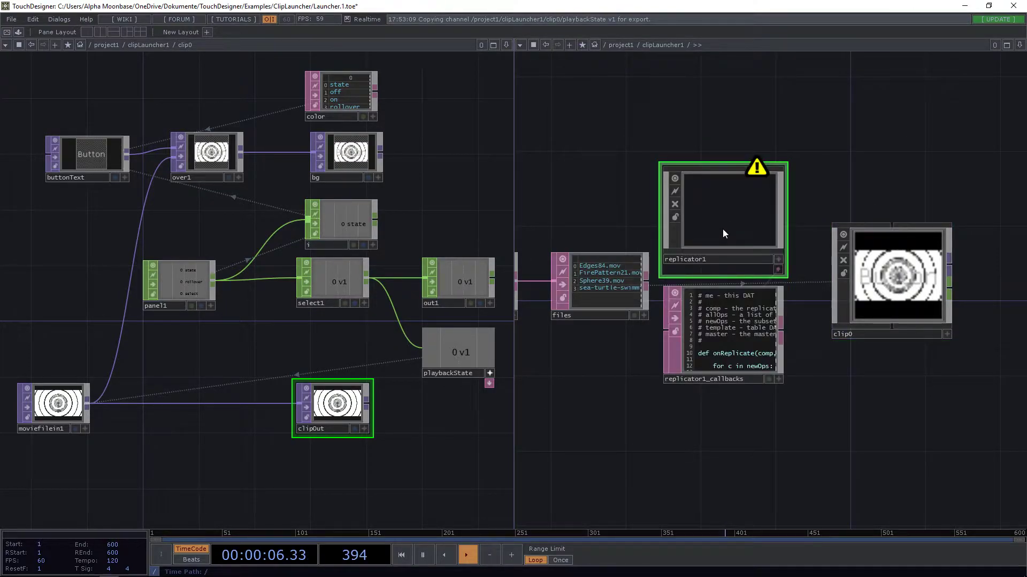
Set the replicator's Operator Prefix to clip, Master Operator to clip0 and Template DAT Table to the files DAT
key(p)
drag(868, 424, 820, 380)
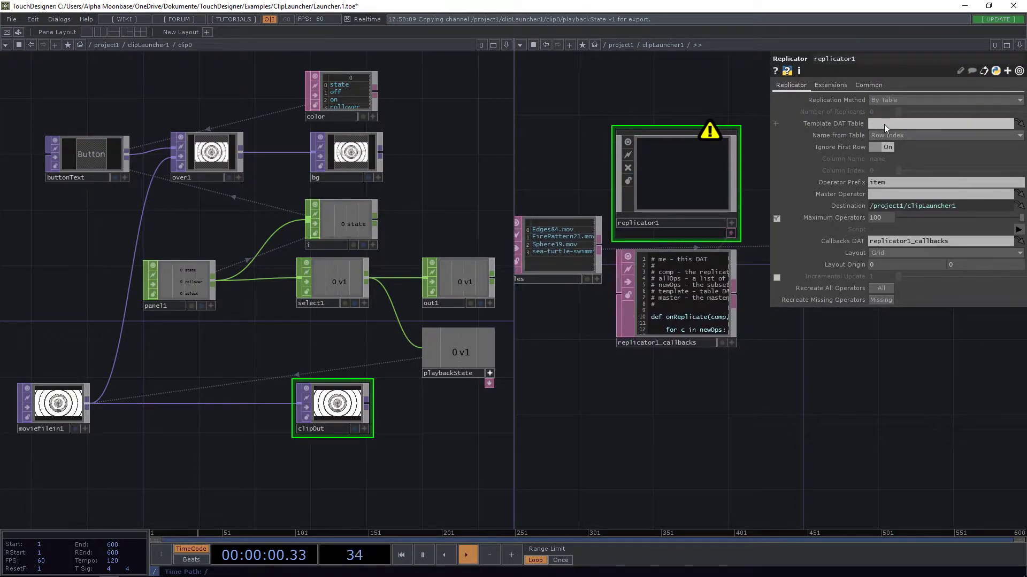
click(890, 182)
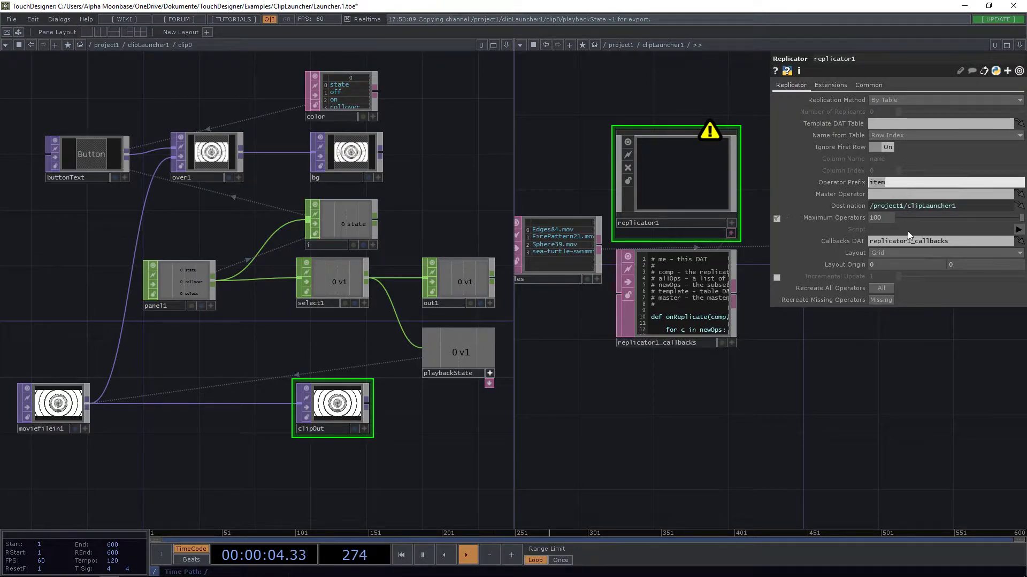
text(clip)
click(887, 197)
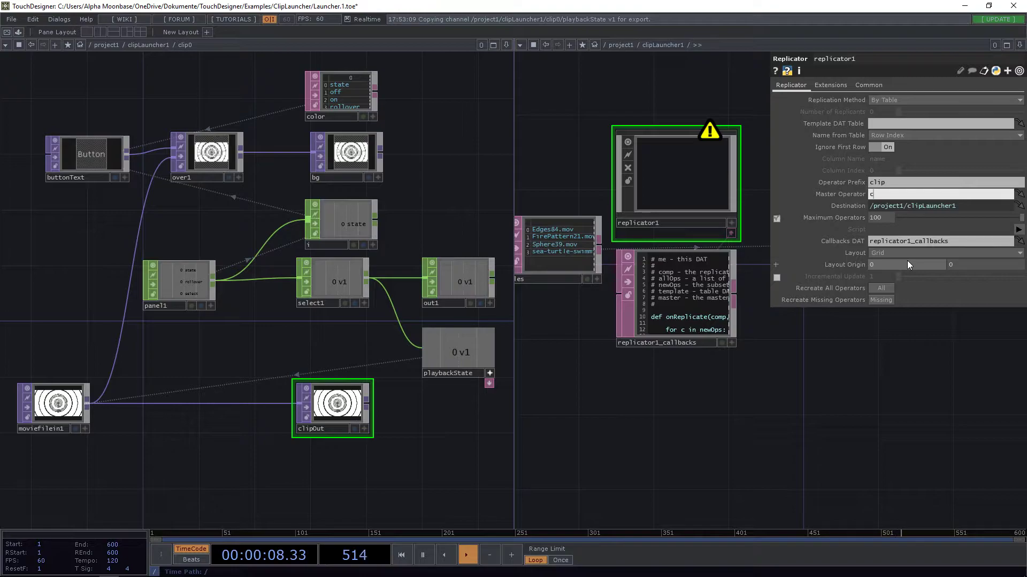
text(clip0)
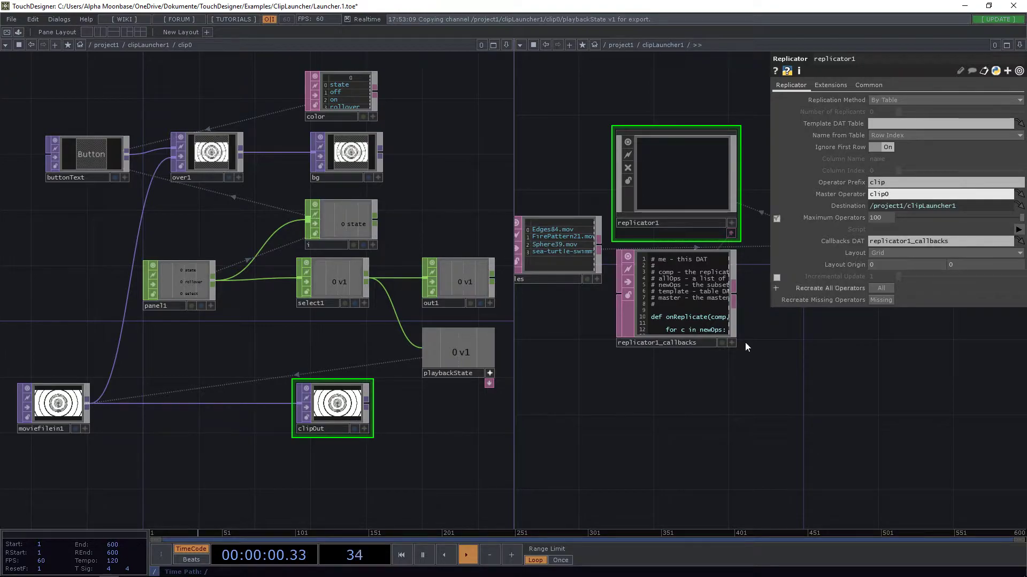
drag(760, 433, 824, 442)
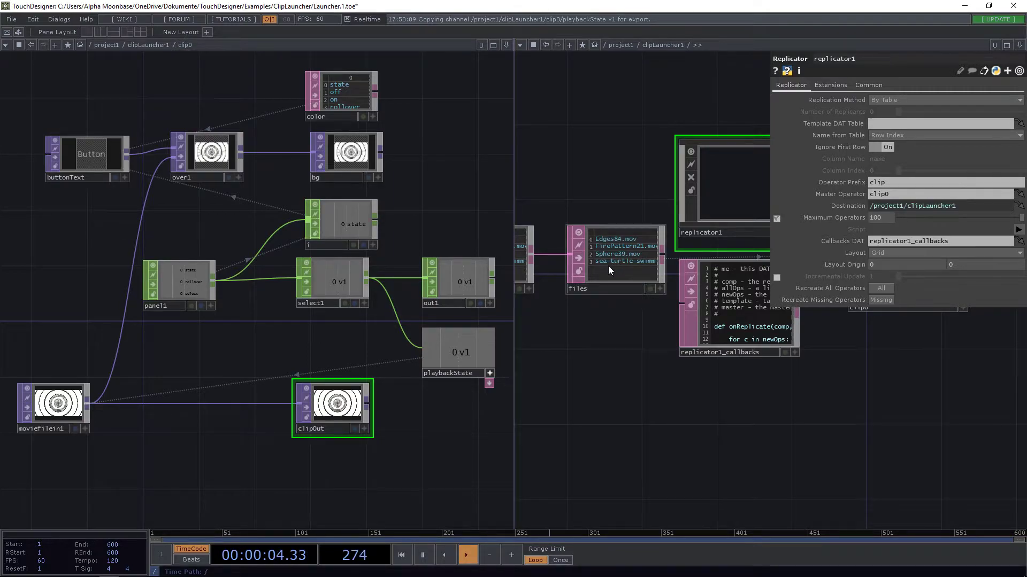
drag(608, 265, 891, 121)
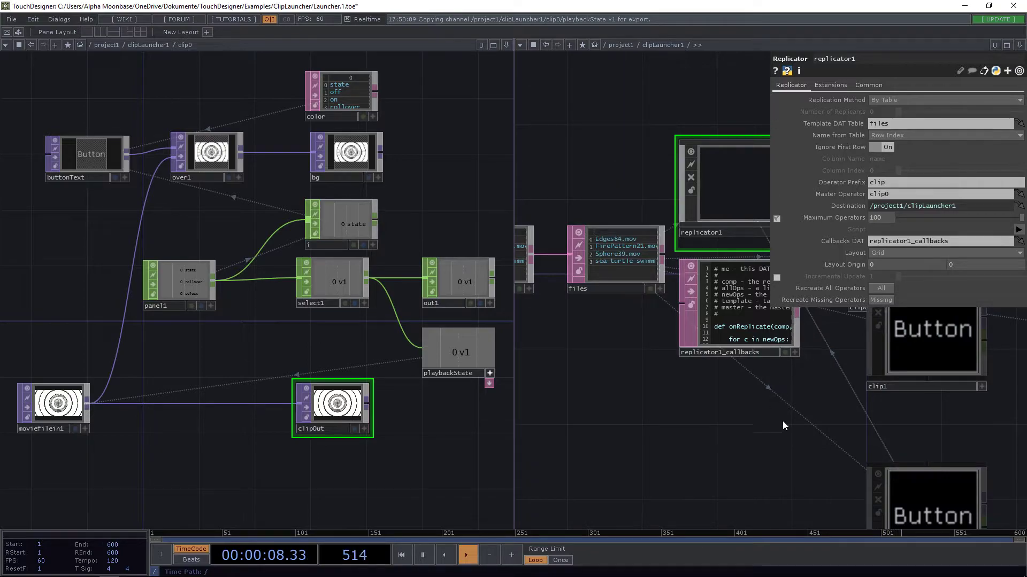
Move clip0 up so that it sits directly above the replicated clip1
drag(800, 471, 554, 362)
drag(833, 391, 734, 390)
scroll(734, 390, down, 3)
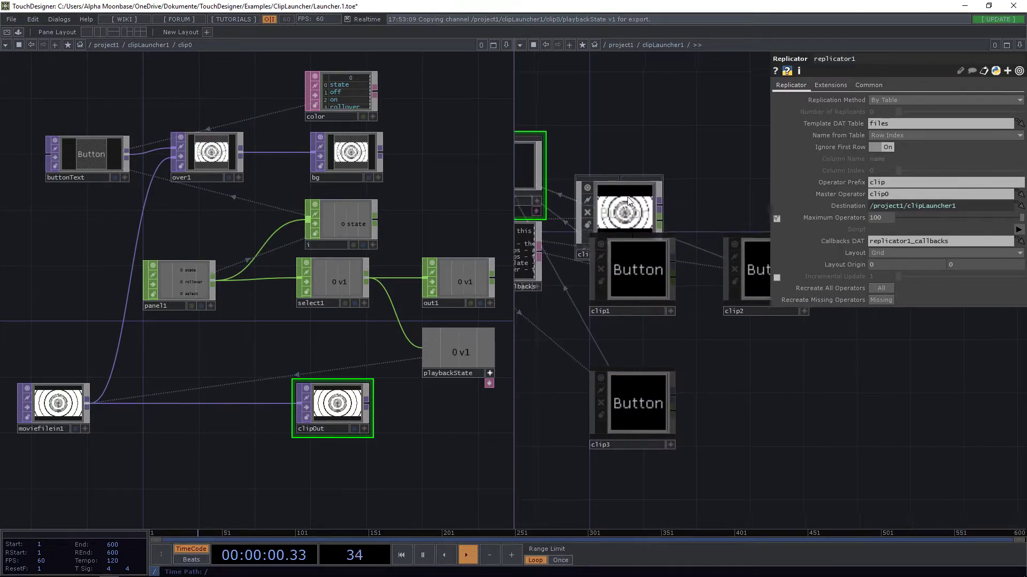
drag(595, 204, 609, 151)
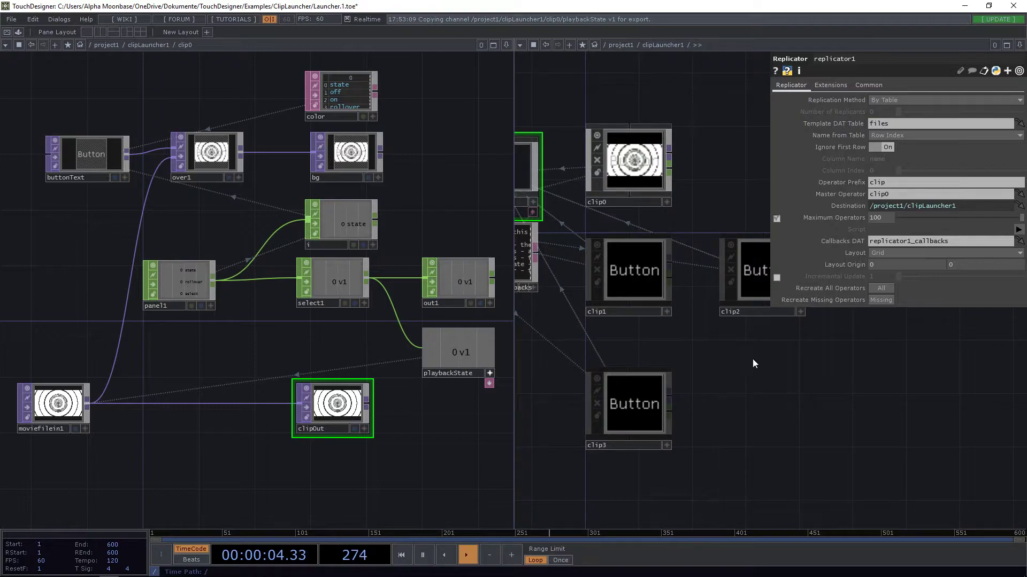
Activate the viewers of clip1, clip2 and clip3 and toggle the buttons to test each clip's movie background
key(p)
click(665, 312)
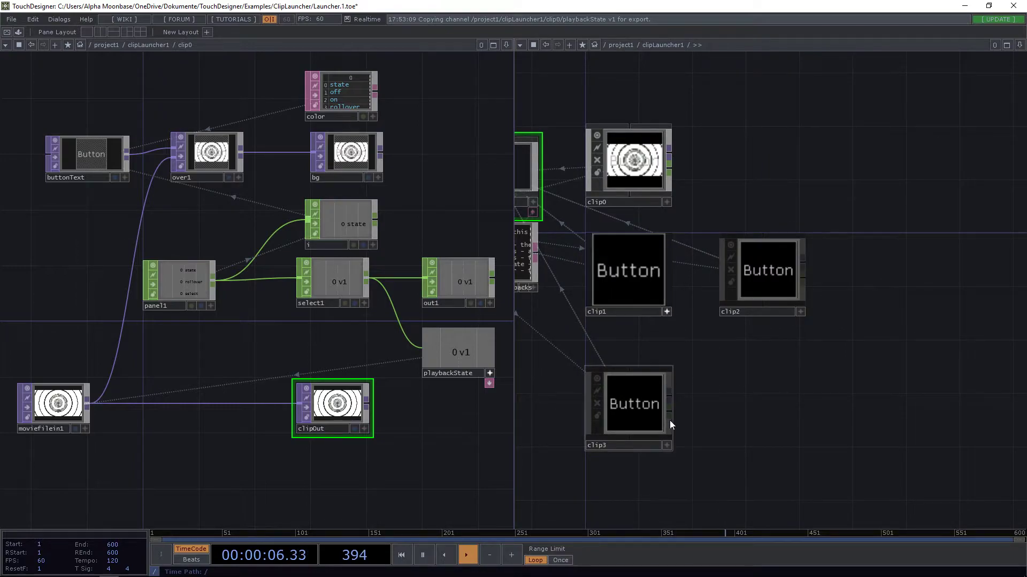
click(665, 445)
click(798, 312)
click(642, 273)
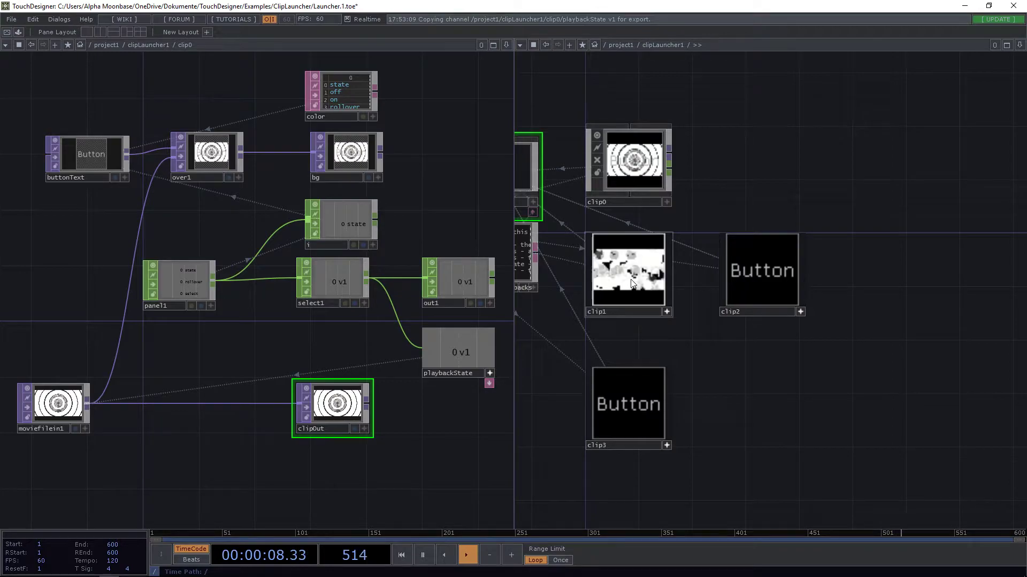
click(644, 416)
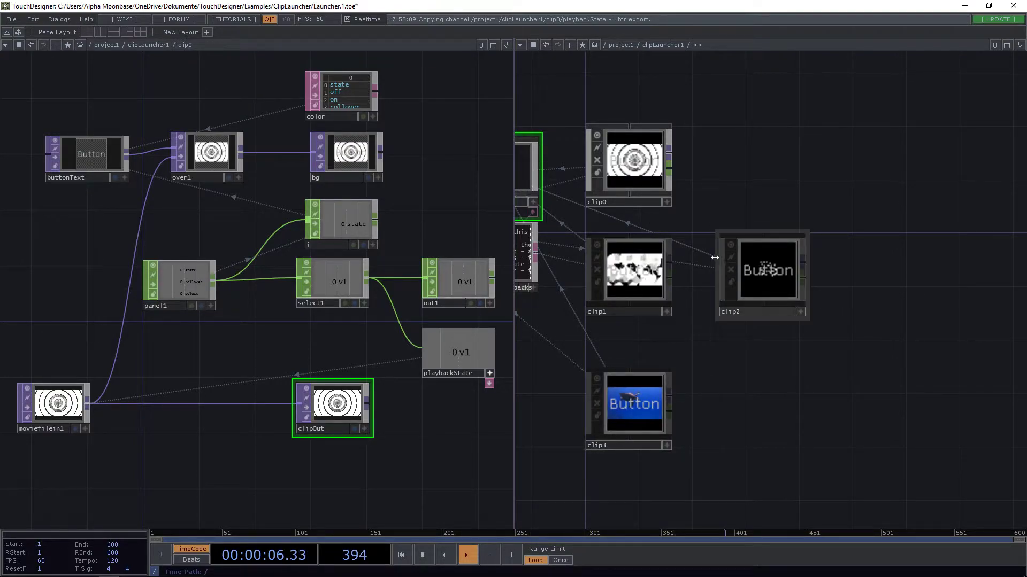
Add a Composite TOP to the right of clip2
drag(859, 166, 793, 155)
key(Tab)
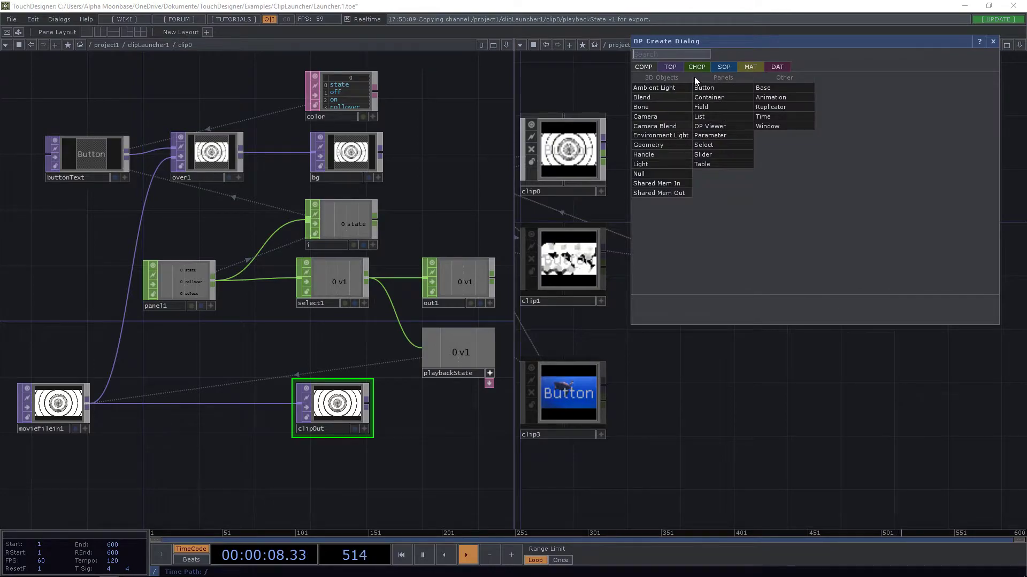
click(675, 68)
text(com)
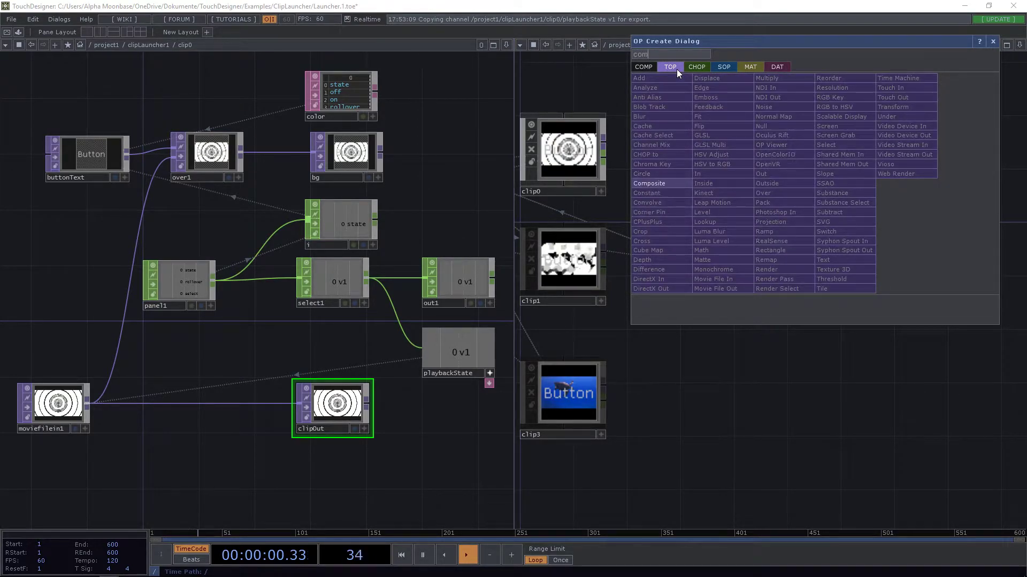
click(665, 183)
click(849, 258)
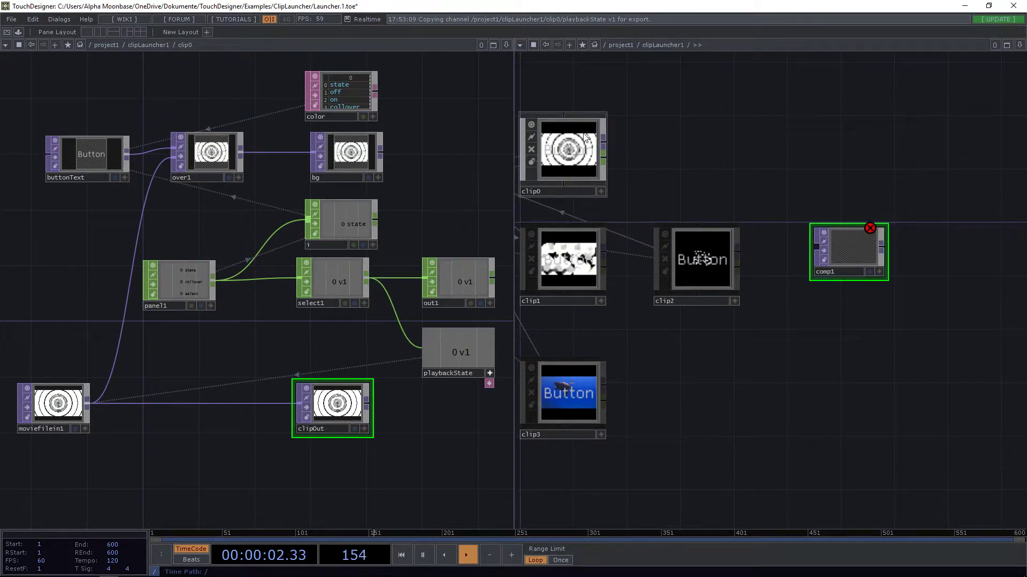
Wire the movie outputs of clip0, clip1, clip2 and clip3 into comp1's input
drag(604, 140, 817, 247)
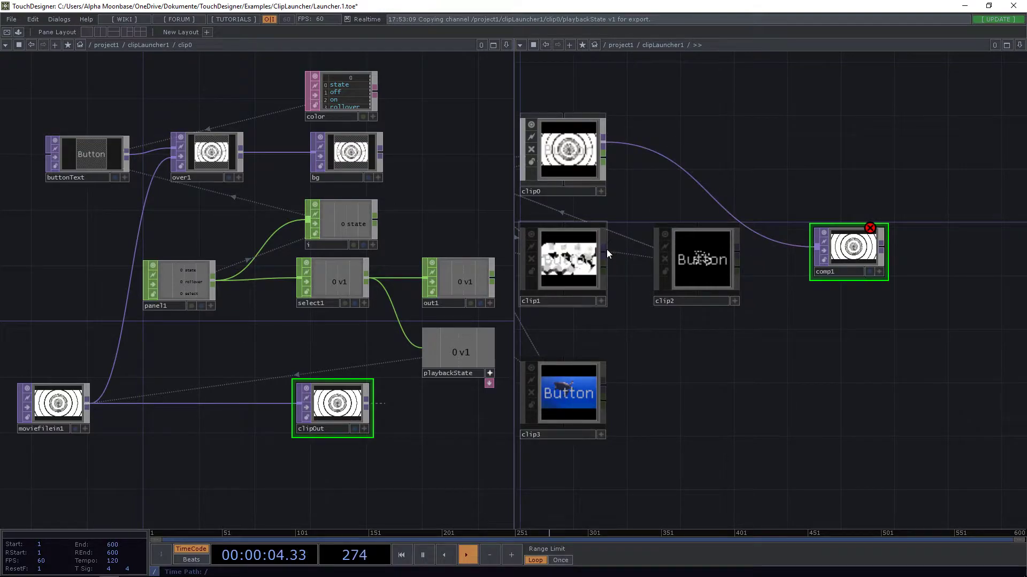
drag(604, 249, 814, 249)
drag(742, 251, 816, 255)
drag(605, 386, 816, 255)
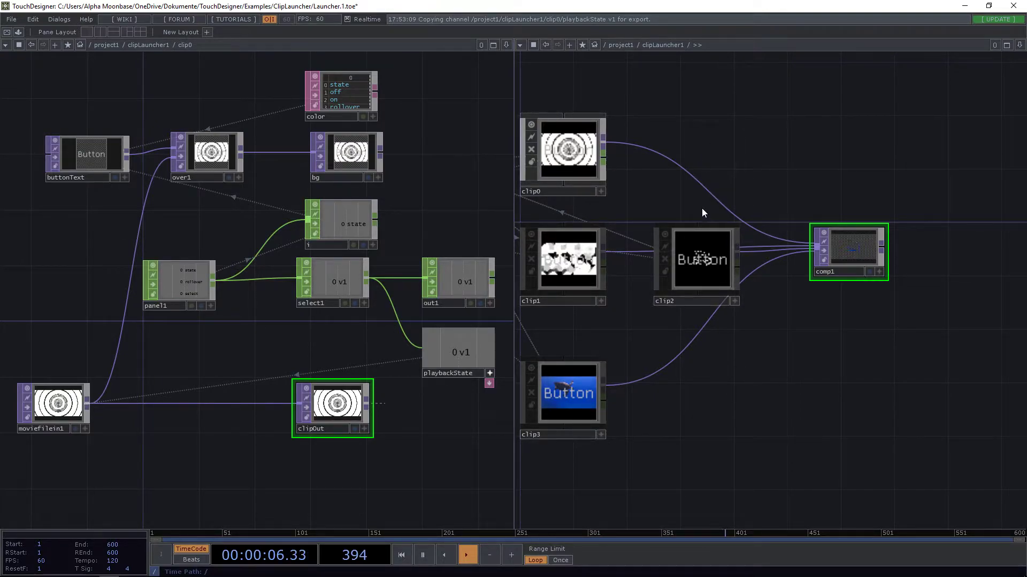
Disconnect all four clip wires from comp1's input
right_click(711, 191)
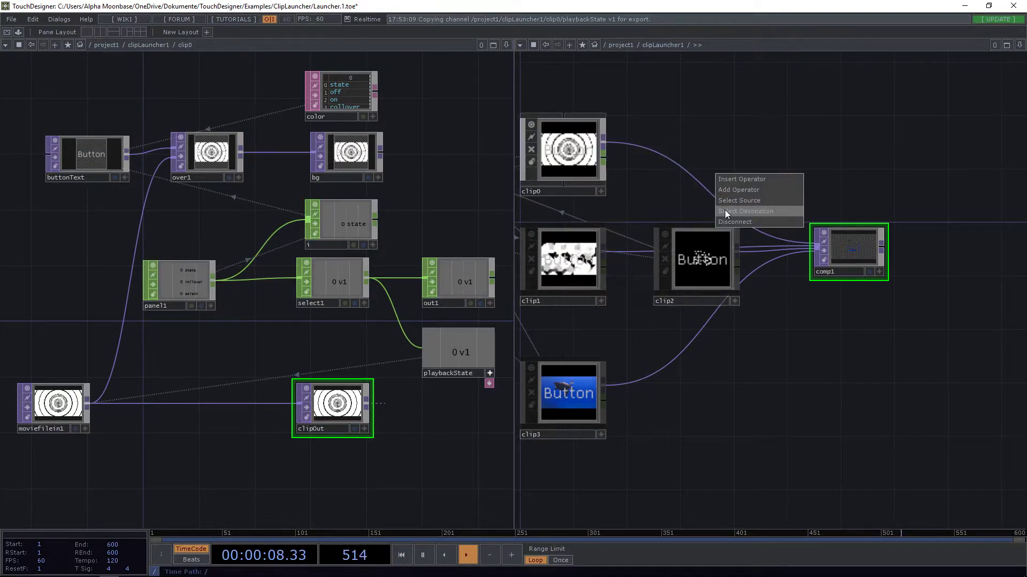
click(724, 211)
right_click(634, 251)
click(649, 279)
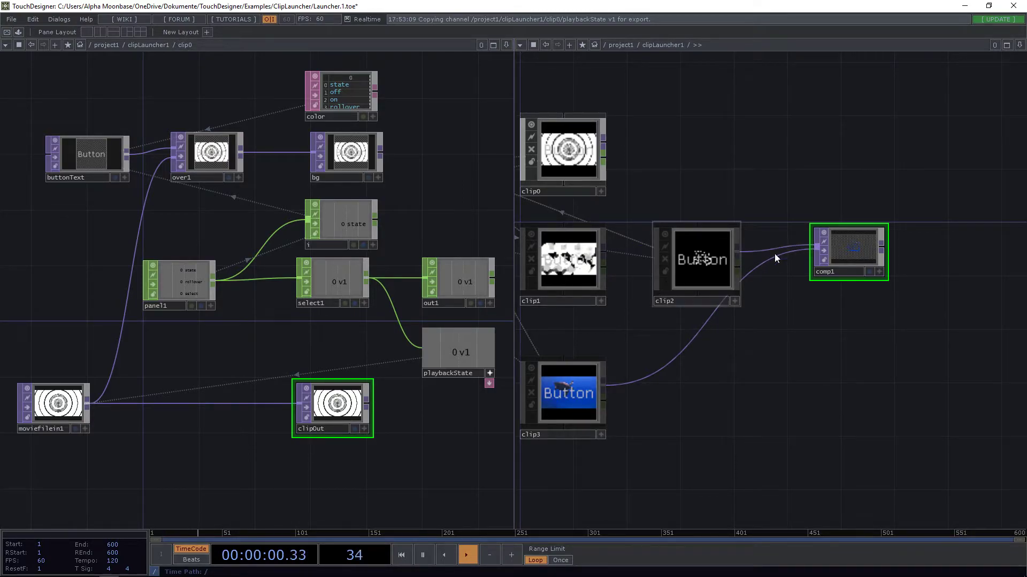
right_click(778, 250)
click(801, 280)
right_click(765, 262)
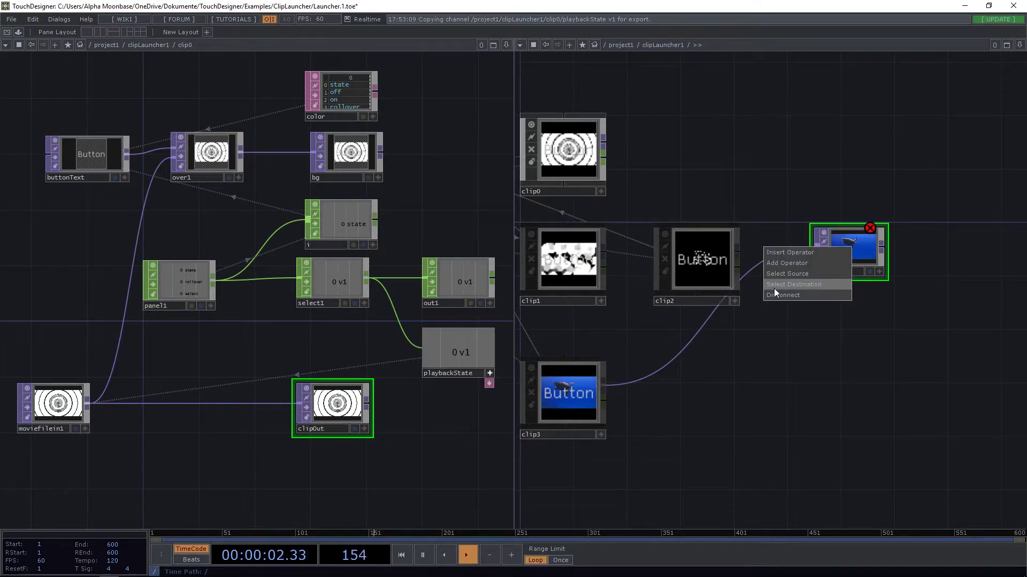
click(778, 291)
Set comp1's TOP parameter to the wildcard path clip*/clupOut
drag(793, 333, 786, 340)
key(p)
drag(707, 356, 620, 365)
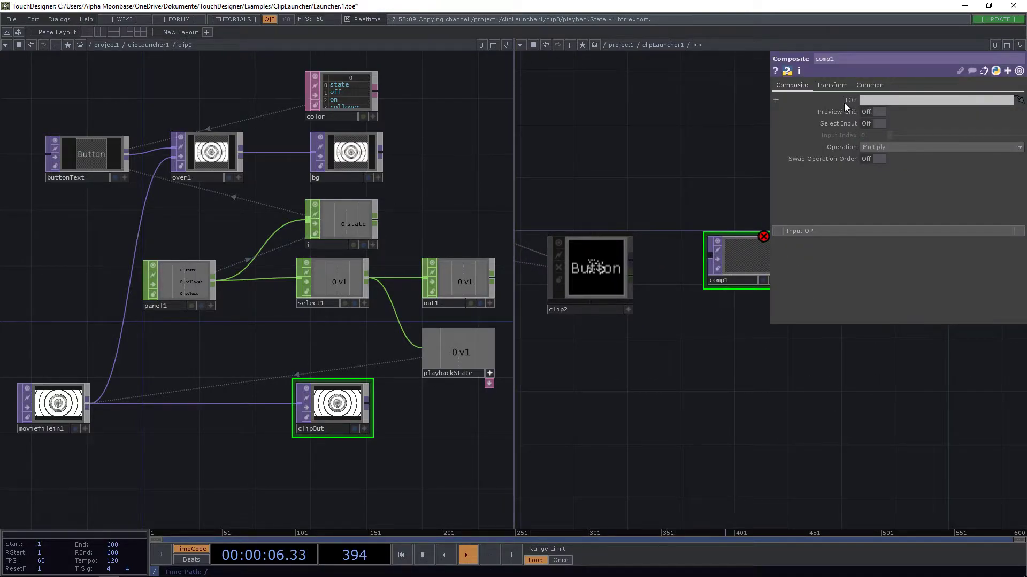
drag(596, 159, 724, 140)
click(872, 100)
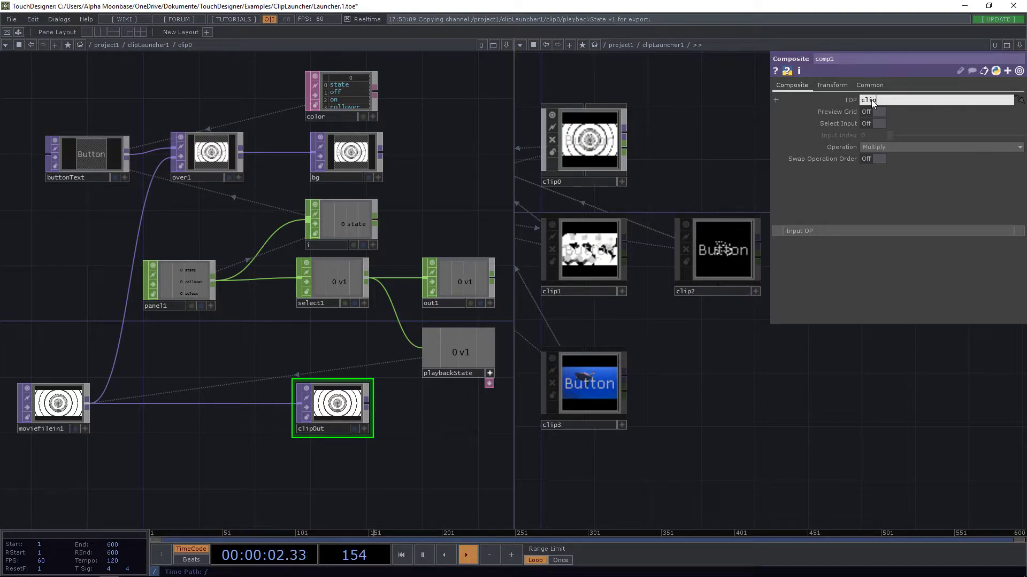
text(/clupOut)
key(Return)
Check comp1's error and correct its TOP path to clip*/clipOut
drag(727, 412, 667, 394)
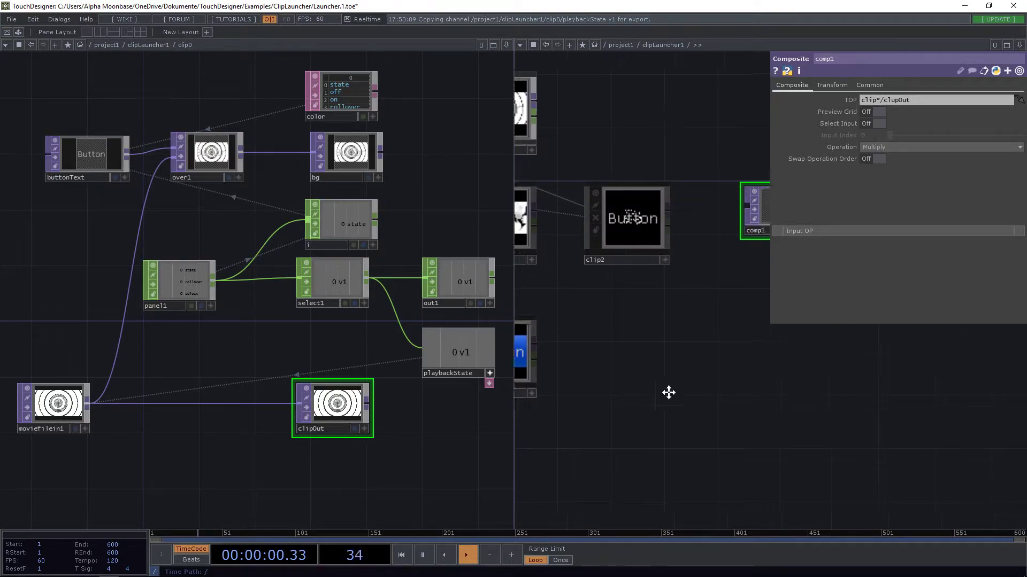
scroll(623, 217, up, 2)
mouse_move(636, 197)
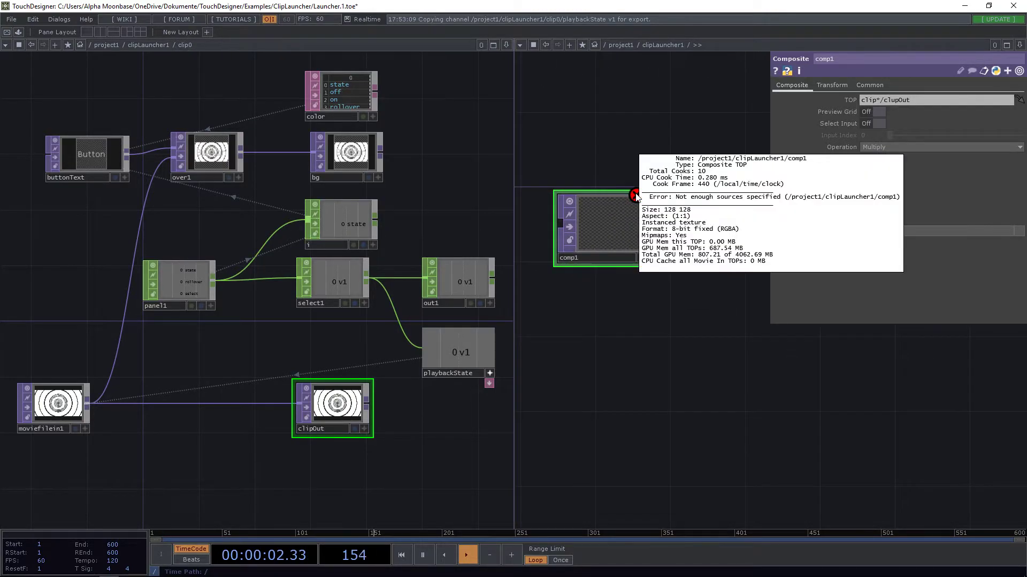
drag(694, 345, 816, 319)
drag(660, 392, 801, 390)
click(895, 100)
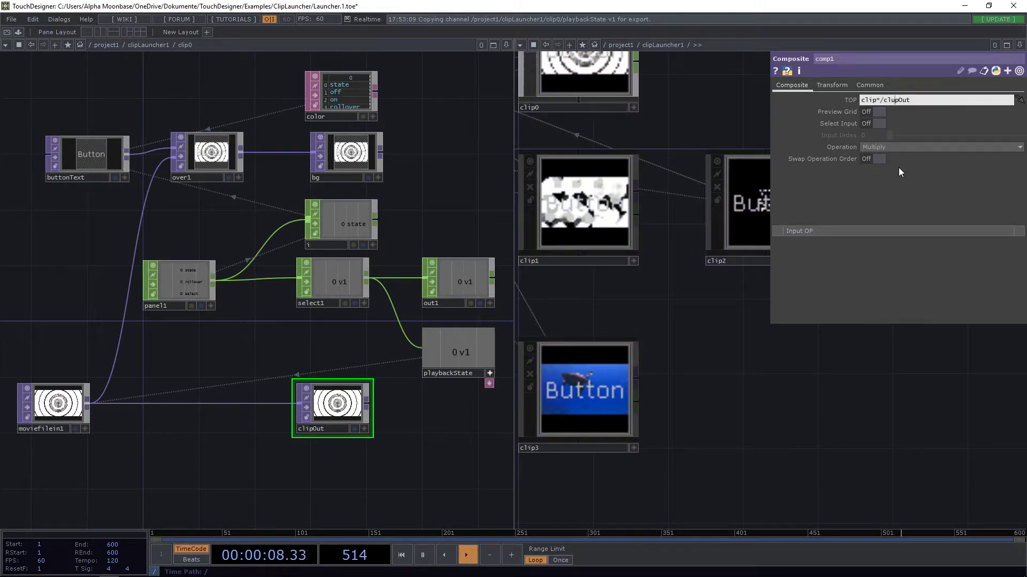
key(BackSpace)
text(i)
key(Return)
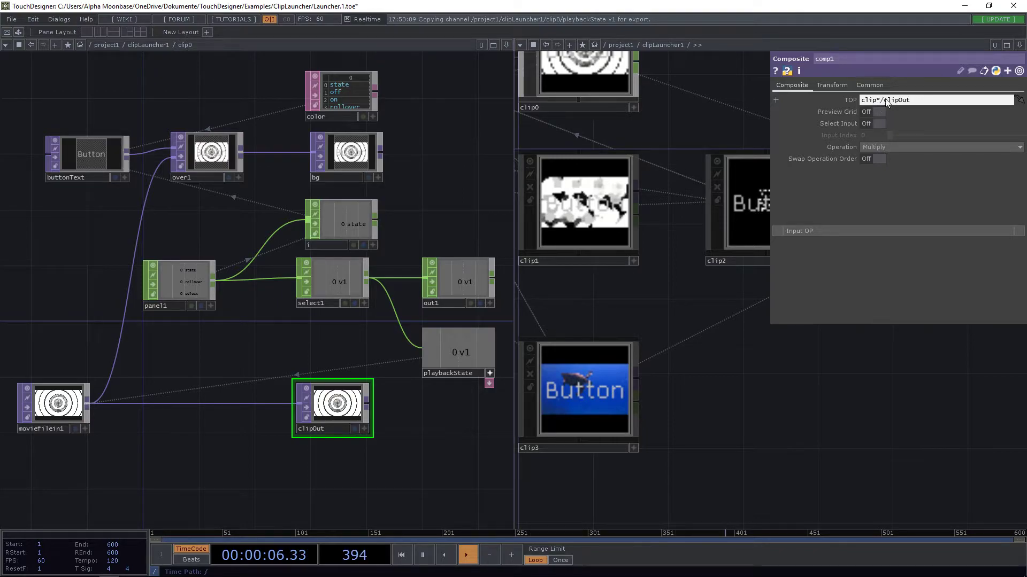
Set comp1's compositing operation to Add and hide its parameters
scroll(716, 390, down, 3)
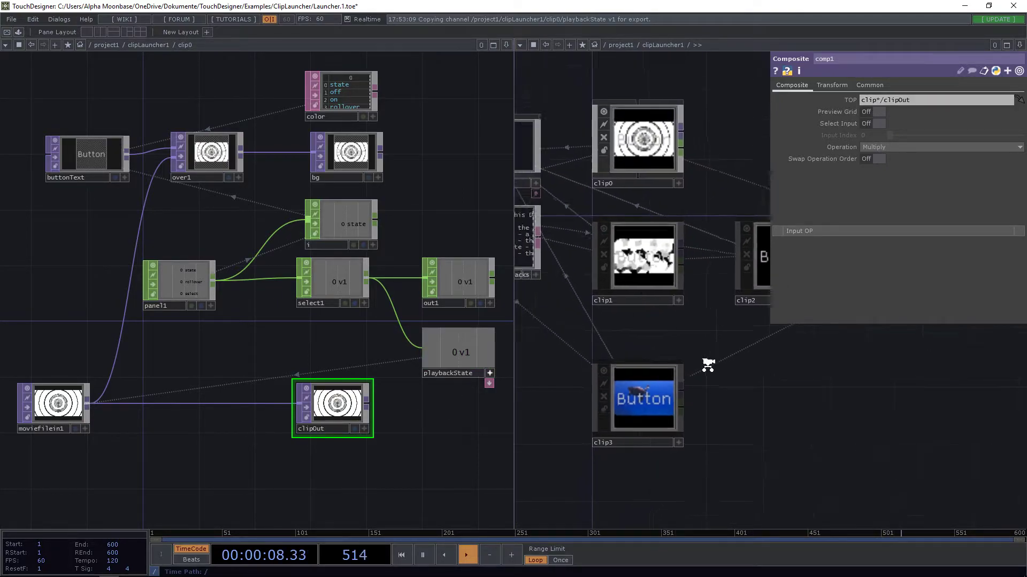
scroll(708, 366, down, 1)
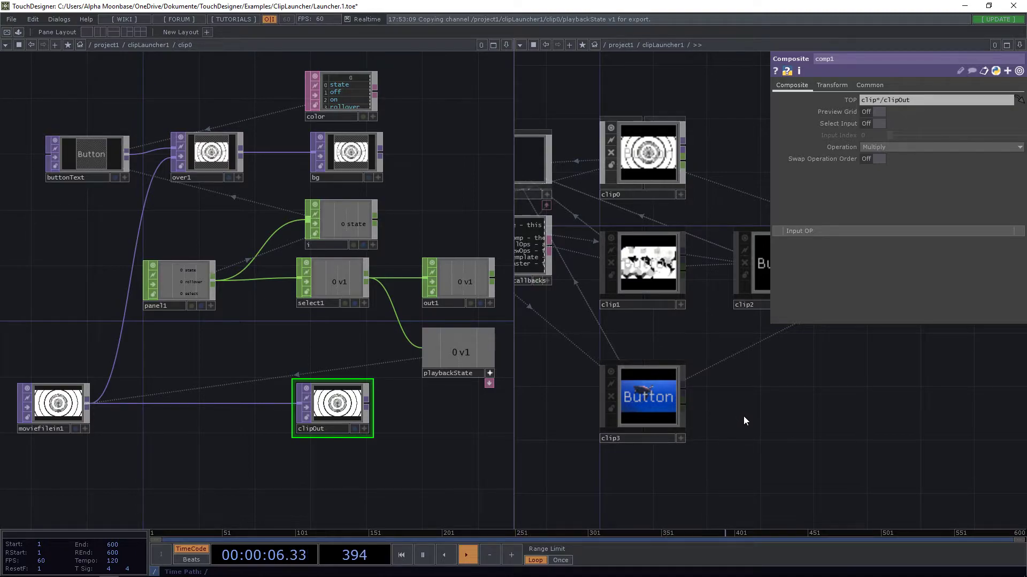
drag(797, 403, 690, 401)
scroll(738, 254, up, 5)
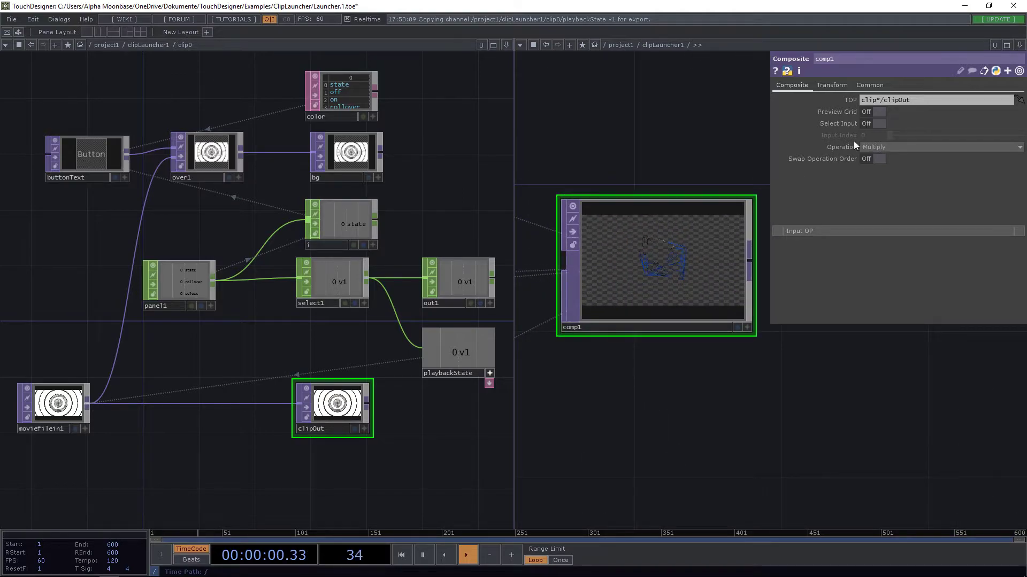
click(894, 147)
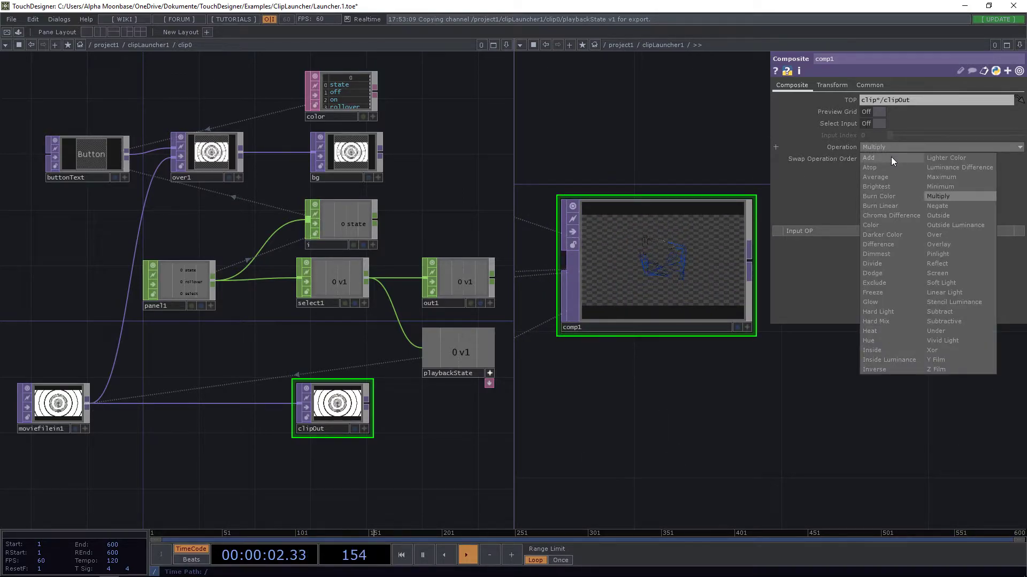
click(891, 156)
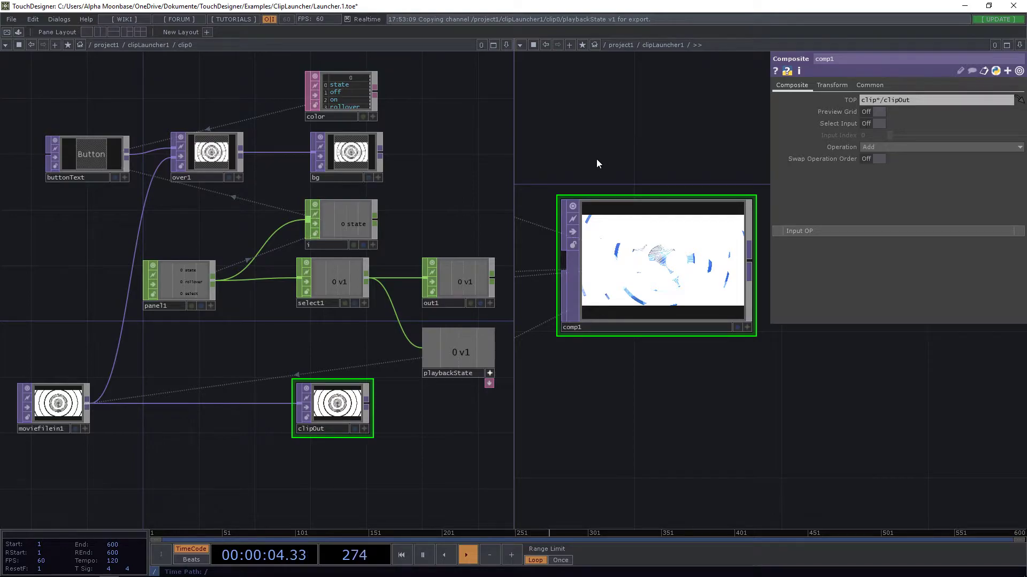
scroll(596, 158, down, 2)
drag(596, 159, 682, 129)
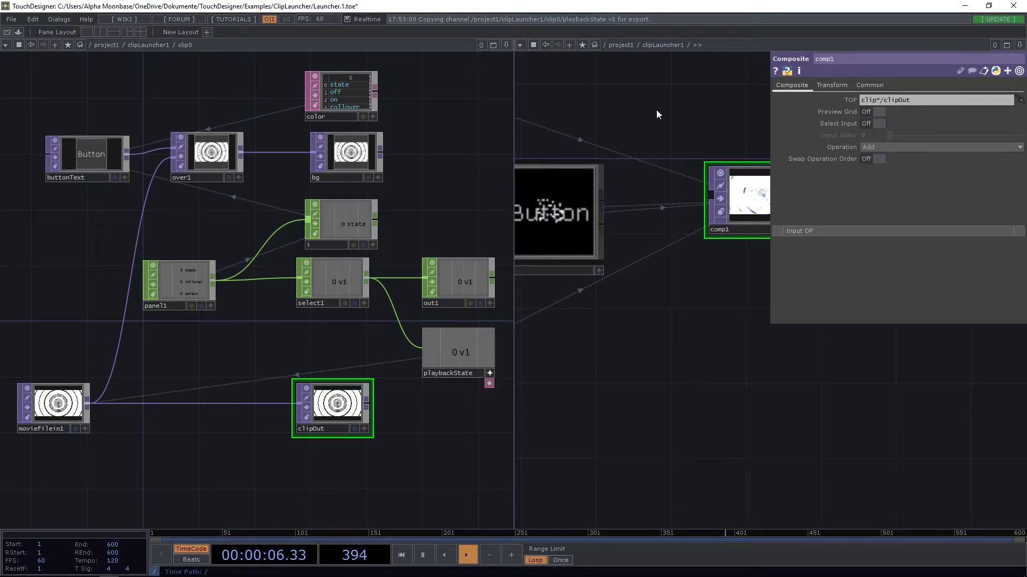
key(p)
drag(657, 371, 770, 367)
scroll(749, 360, down, 2)
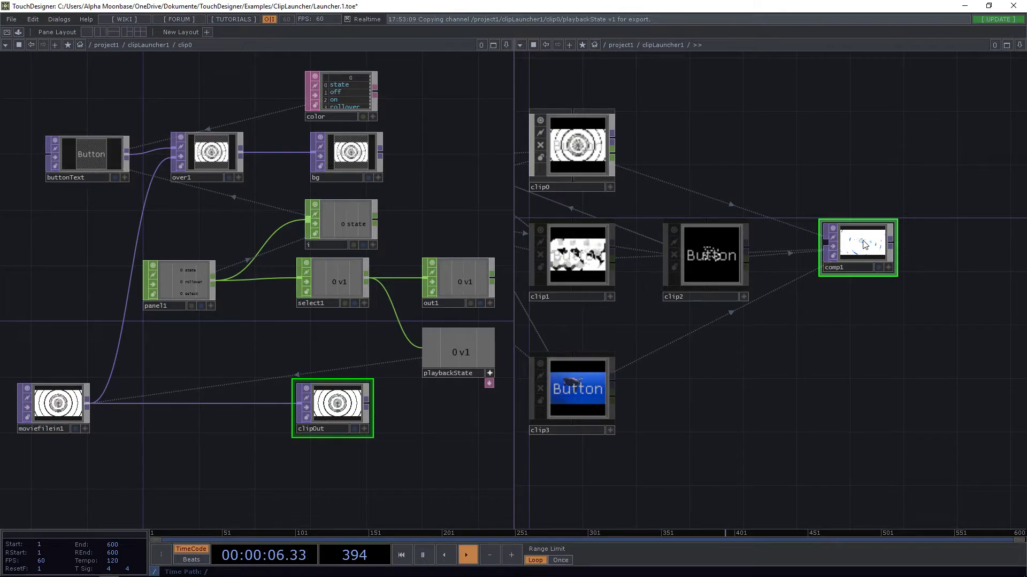
In clip0, move clipOut down, add a Null CHOP below playbackState fed by select1, and name it level
drag(271, 356, 195, 286)
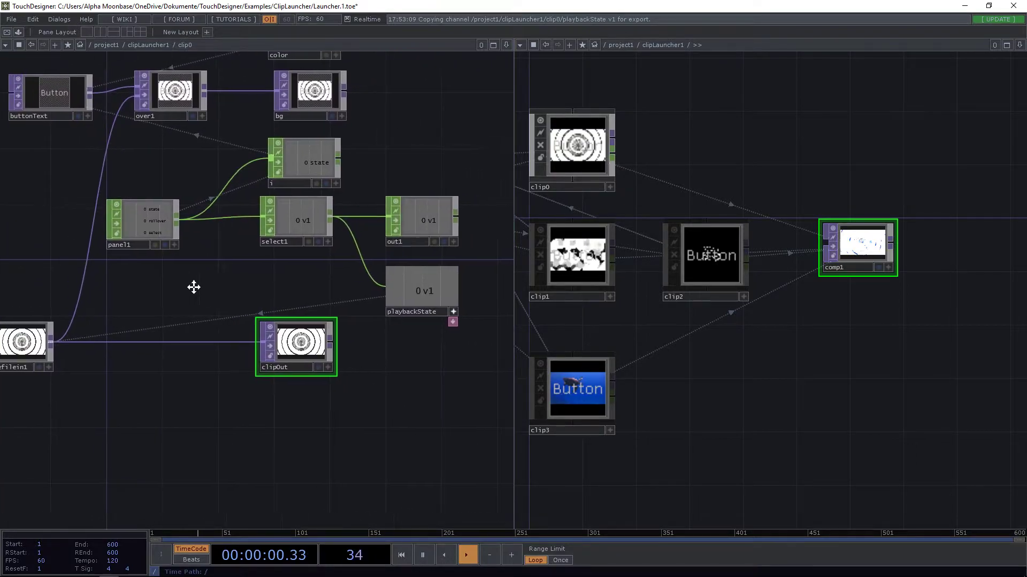
drag(287, 359, 289, 441)
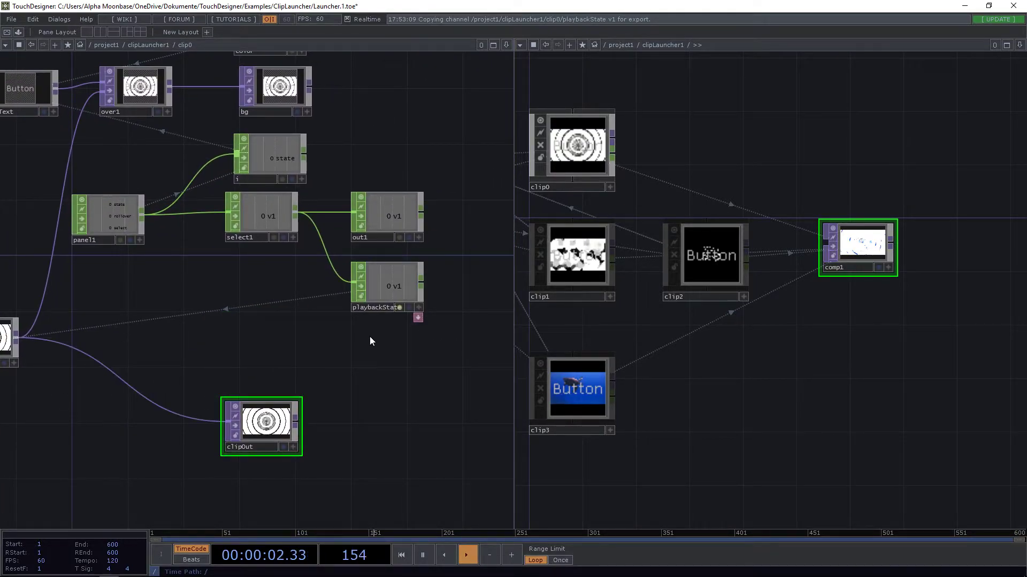
key(Tab)
click(251, 237)
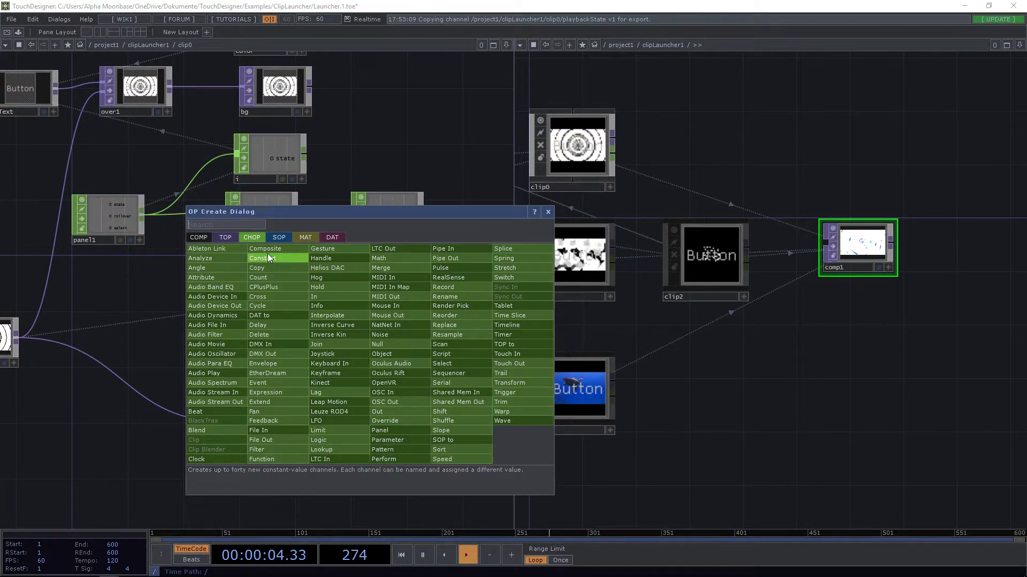
text(nu)
click(378, 345)
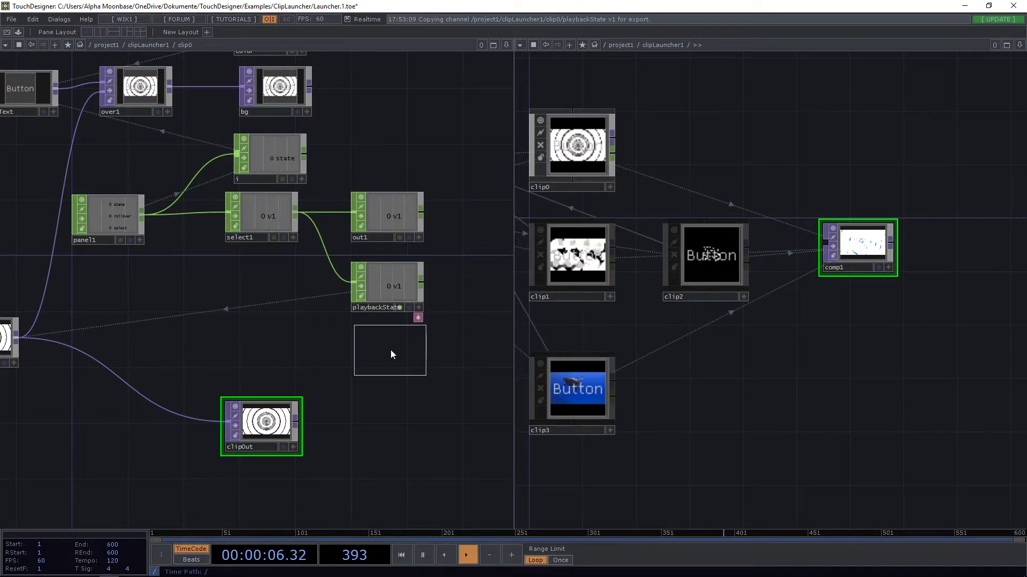
click(389, 351)
mouse_move(295, 213)
mouse_down()
mouse_move(310, 329)
mouse_move(357, 375)
mouse_up()
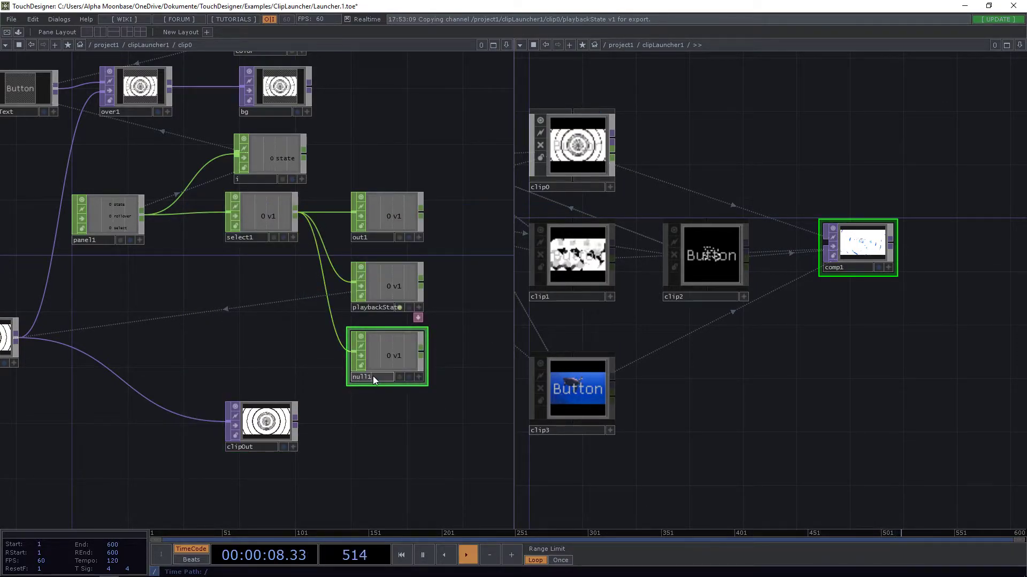
click(373, 377)
text(level)
Rearrange moviefilein1 and clipOut and insert a Level TOP into the wire between them
drag(297, 368, 345, 286)
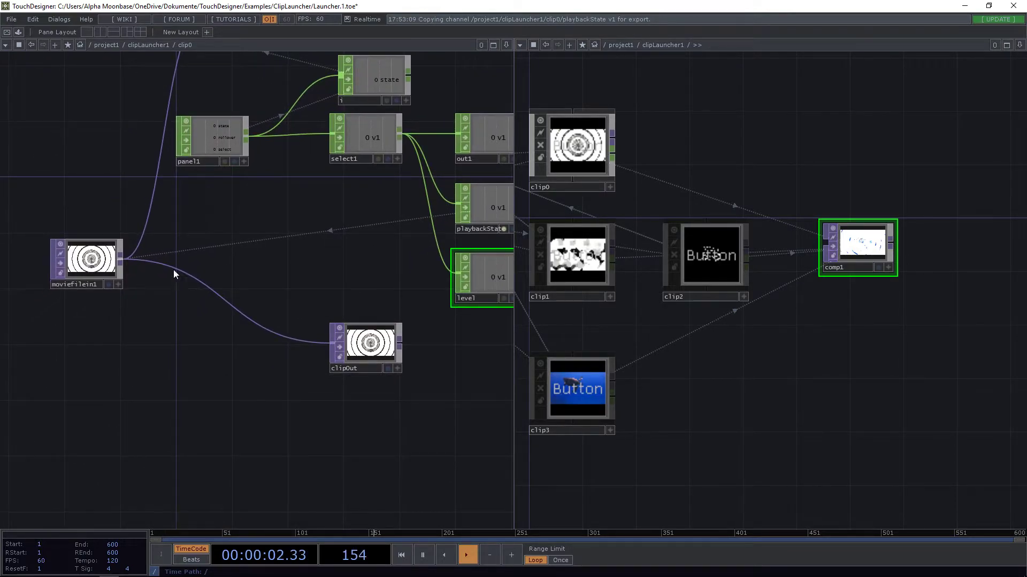
drag(355, 341, 383, 327)
drag(89, 258, 89, 301)
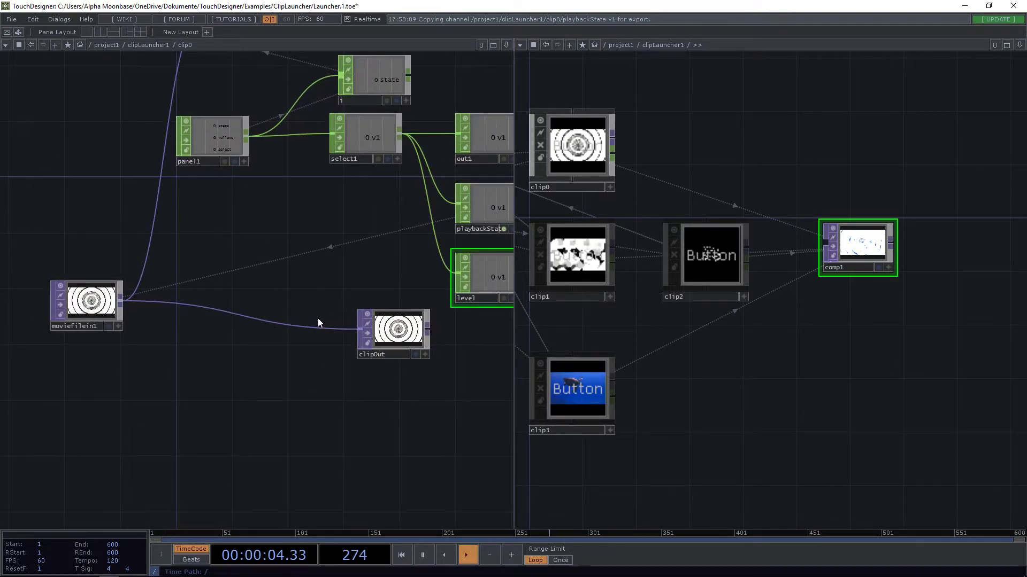
right_click(359, 328)
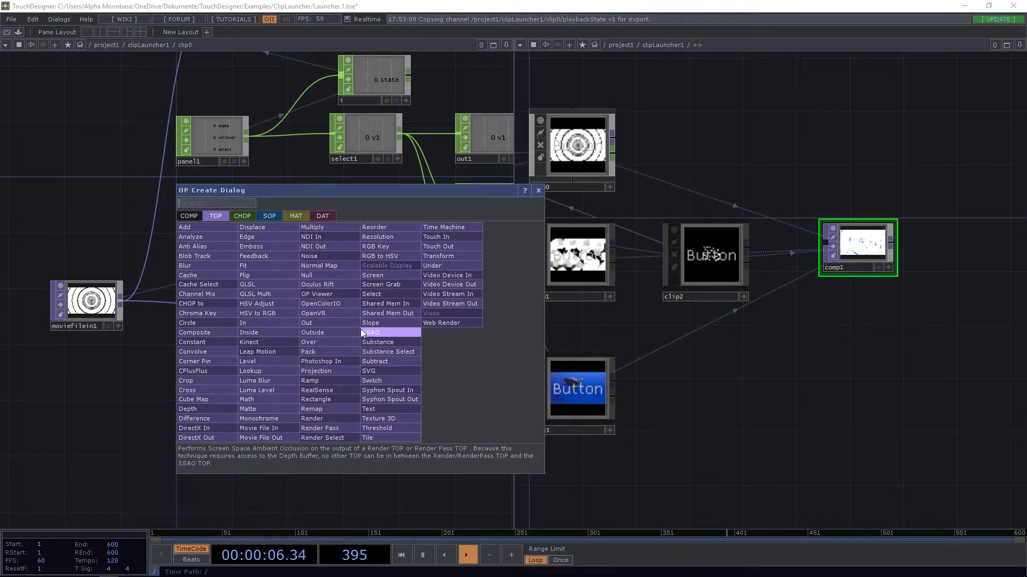
text(level)
click(253, 361)
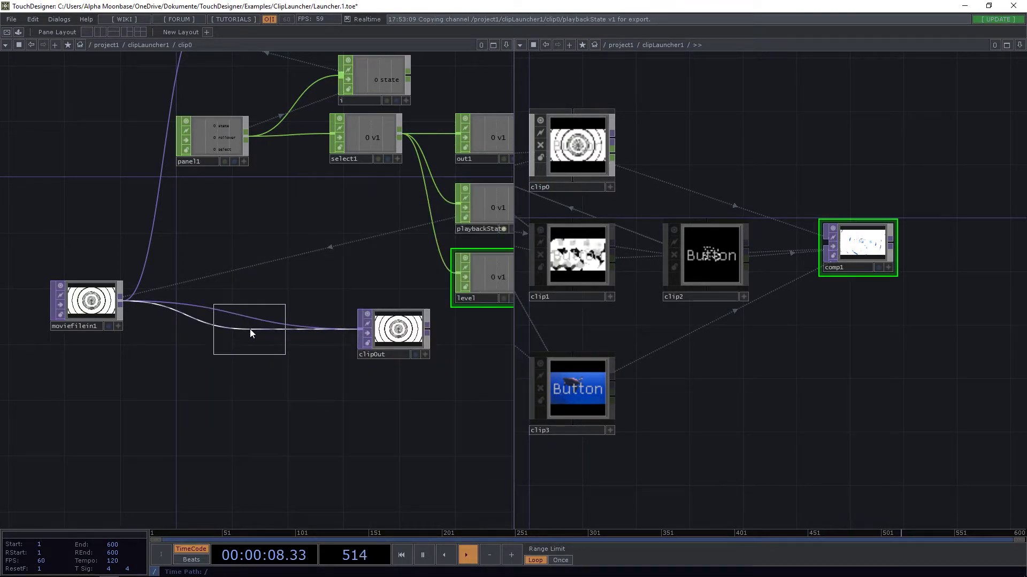
click(250, 329)
Export the v1 channel of the level CHOP to the Opacity parameter of level1
key(p)
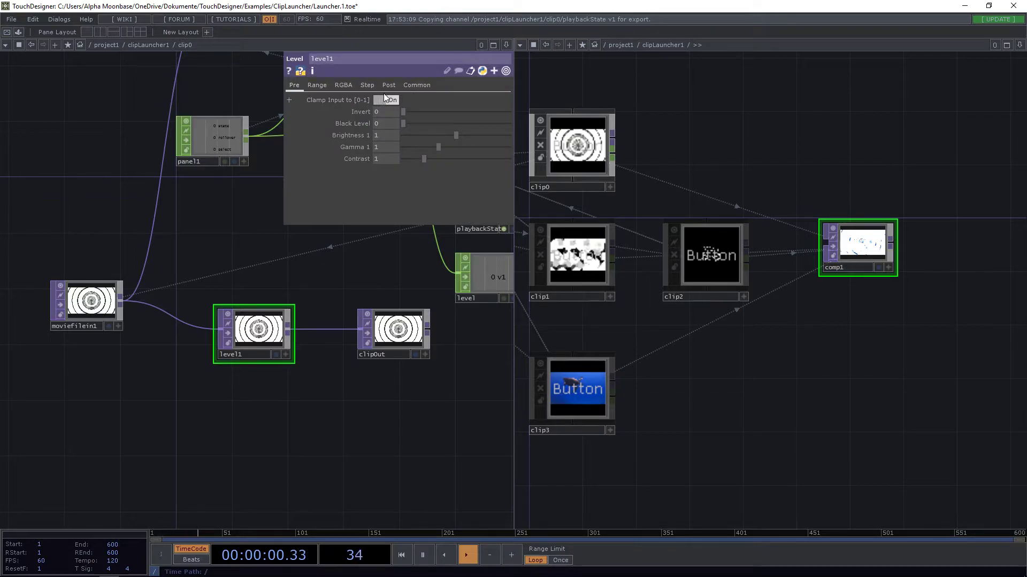
click(389, 85)
drag(373, 266, 255, 342)
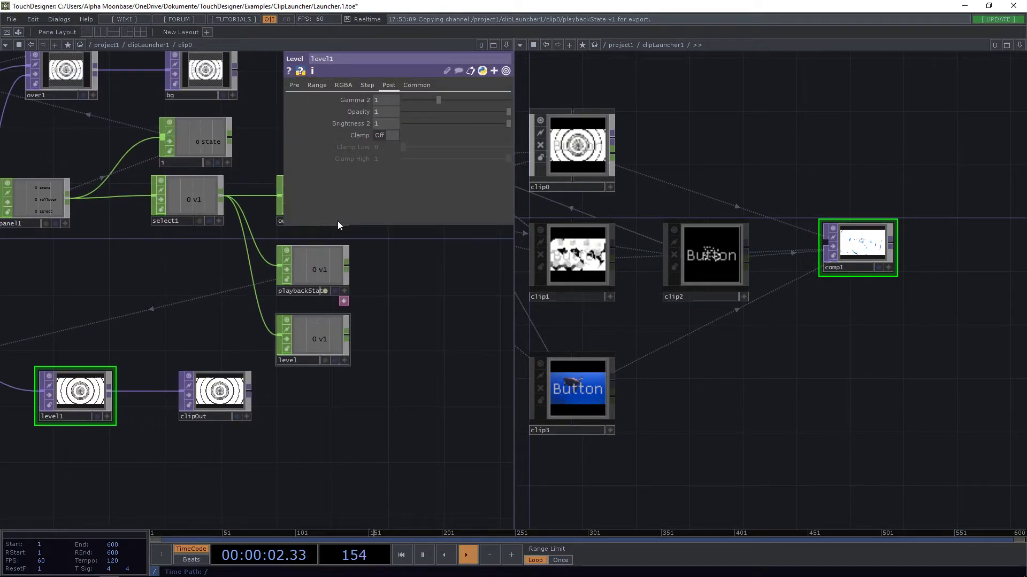
drag(474, 113, 507, 114)
drag(345, 358, 391, 111)
click(397, 93)
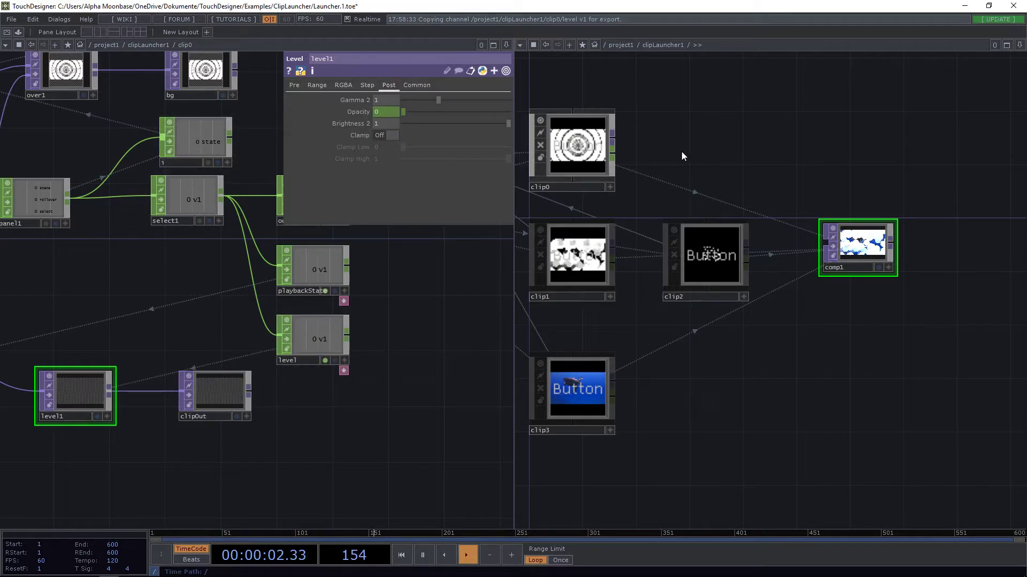
Activate clip0's viewer and toggle its button on and off to check how it drives level1's opacity
drag(620, 187, 682, 196)
click(671, 195)
click(640, 154)
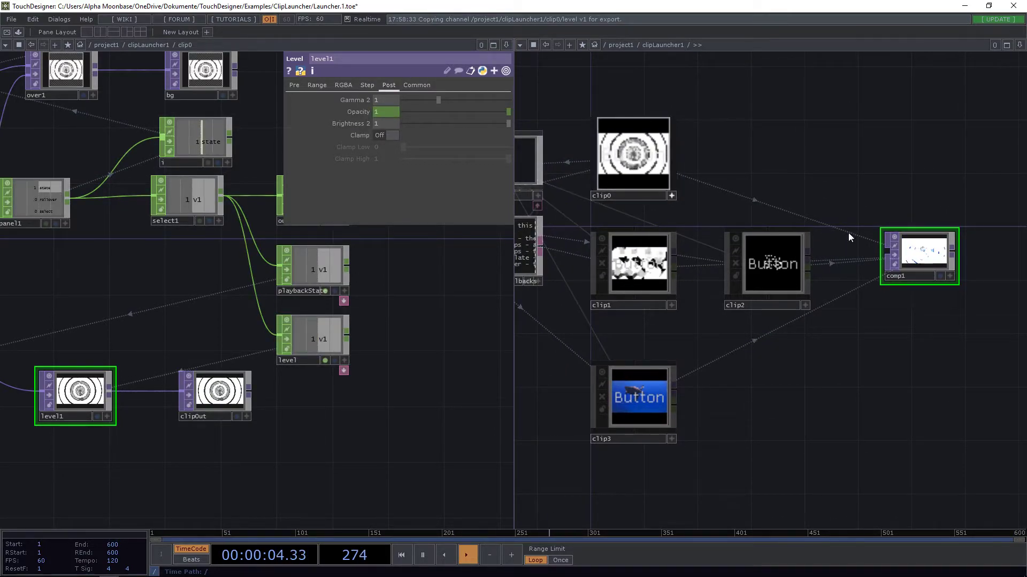
click(649, 158)
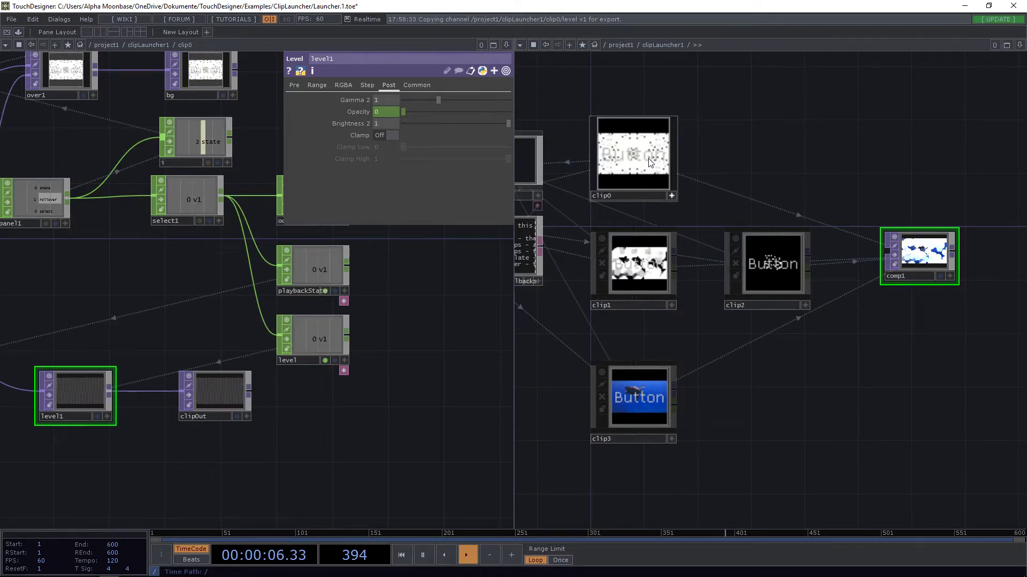
Recreate the clips from replicator1 and activate the viewers of clip1, clip2 and clip3
drag(21, 299, 166, 330)
drag(700, 156, 774, 144)
click(586, 144)
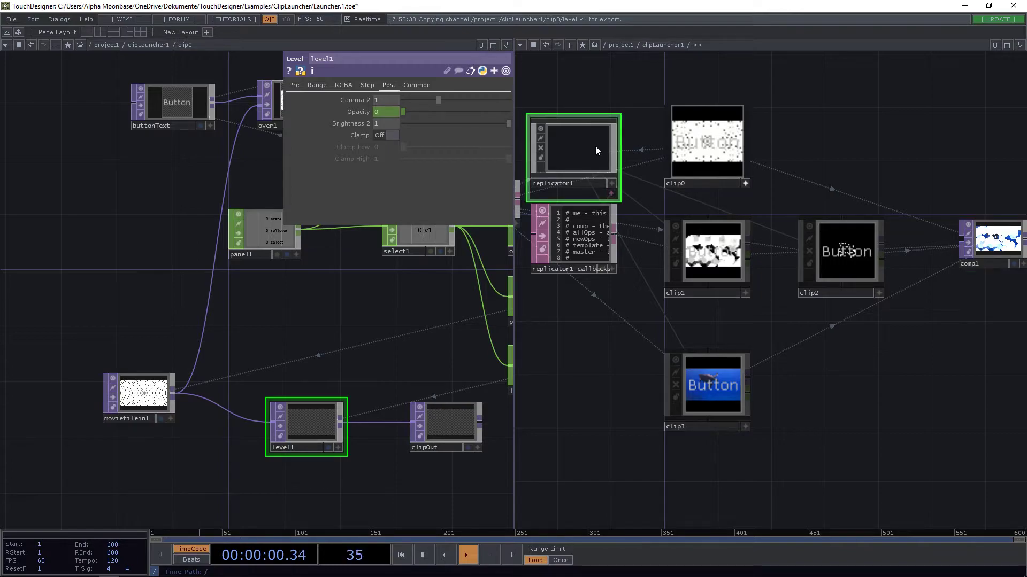
key(p)
click(881, 288)
drag(879, 394, 752, 411)
key(p)
click(582, 248)
click(601, 403)
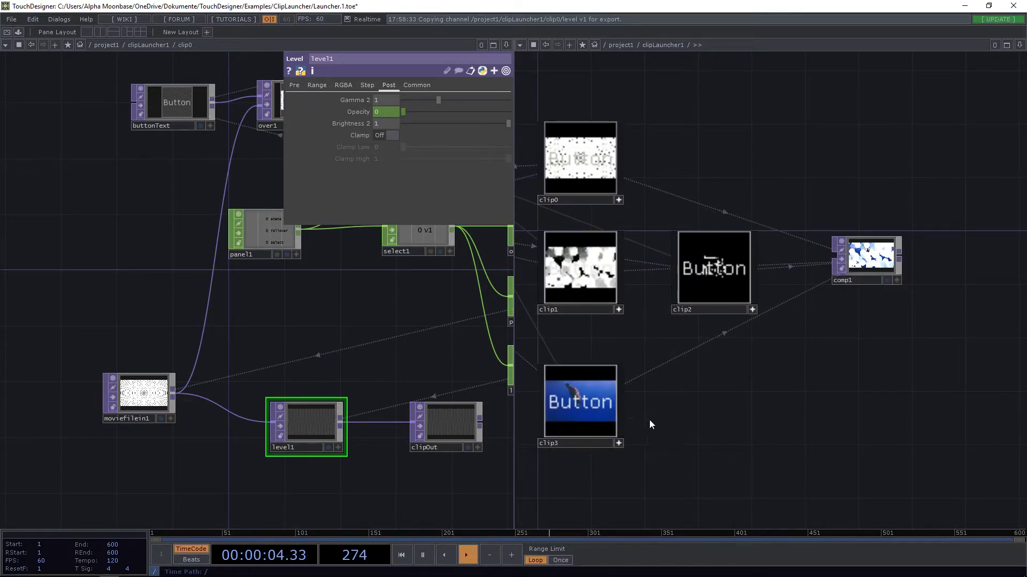
Enlarge the comp1 node and move it clear of clip2 so its composite is easy to see
scroll(890, 263, up, 5)
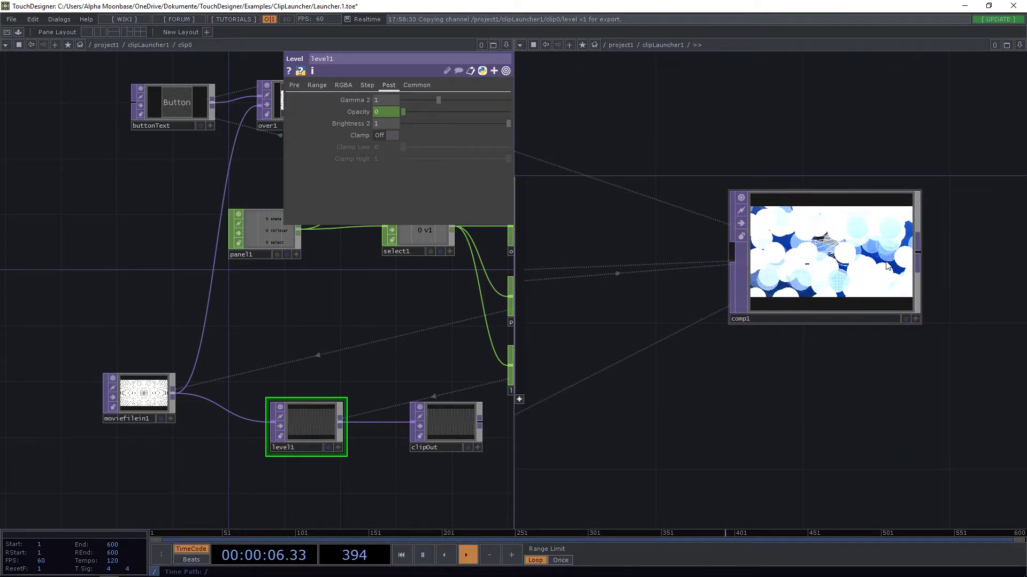
scroll(885, 264, down, 5)
drag(885, 263, 984, 418)
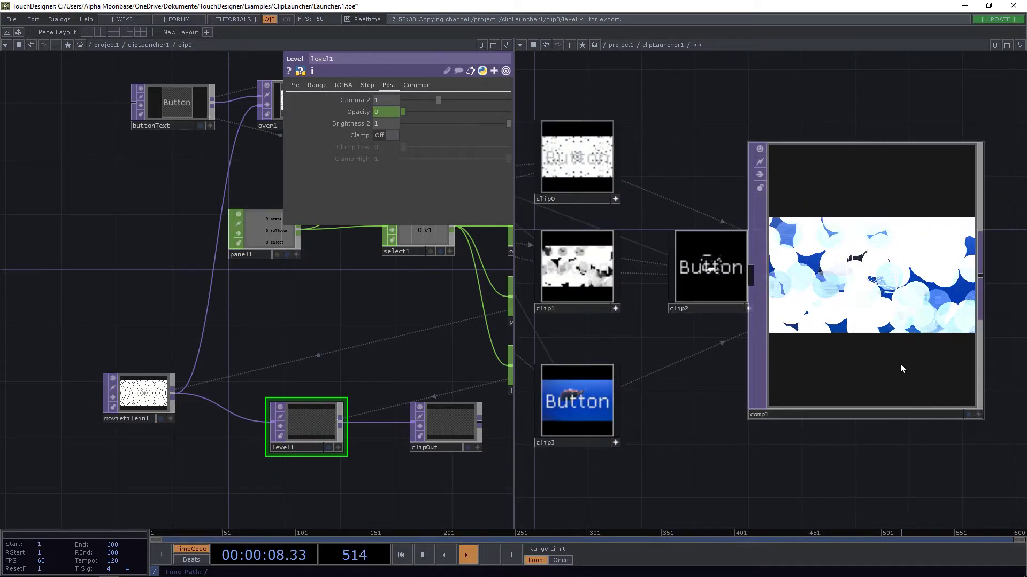
drag(900, 363, 925, 362)
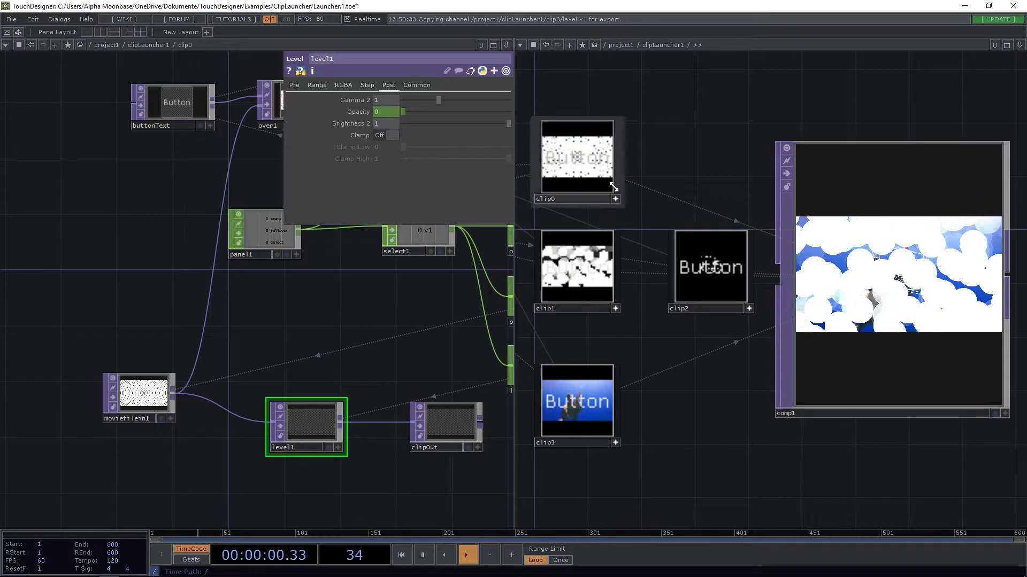
Toggle the individual clip buttons and check how each one changes the composite in comp1
click(589, 399)
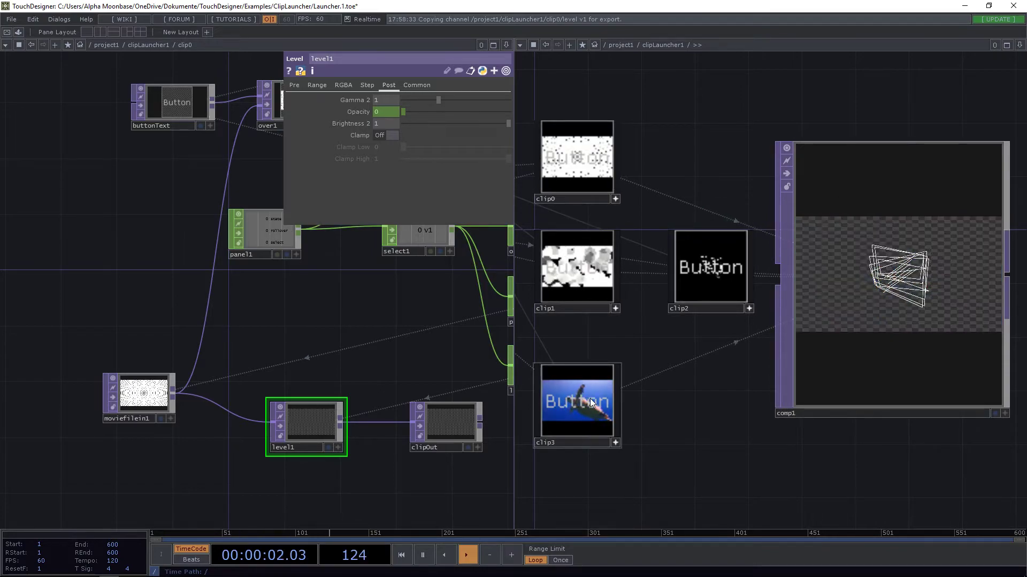
click(704, 262)
click(576, 164)
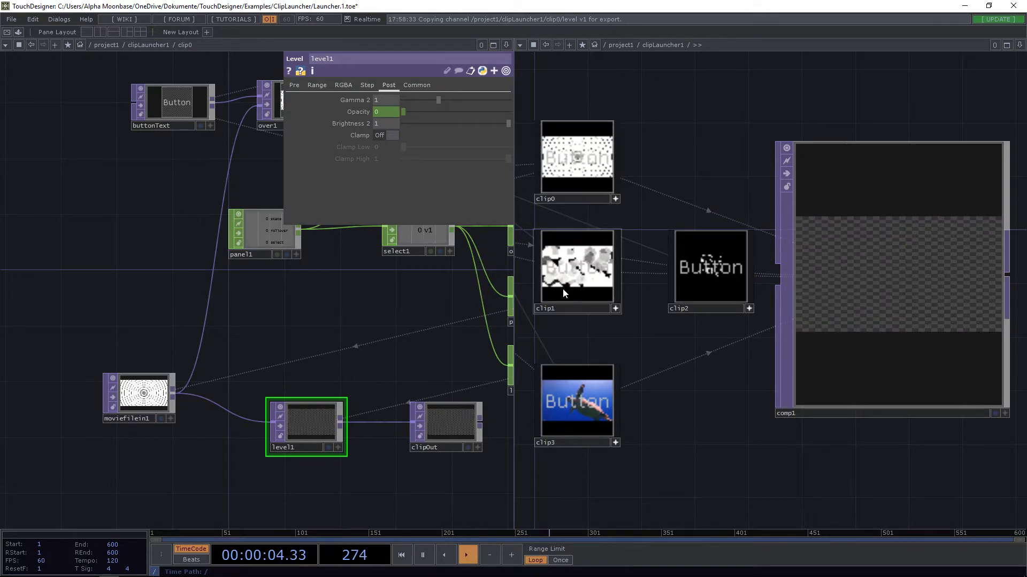
click(574, 273)
click(695, 271)
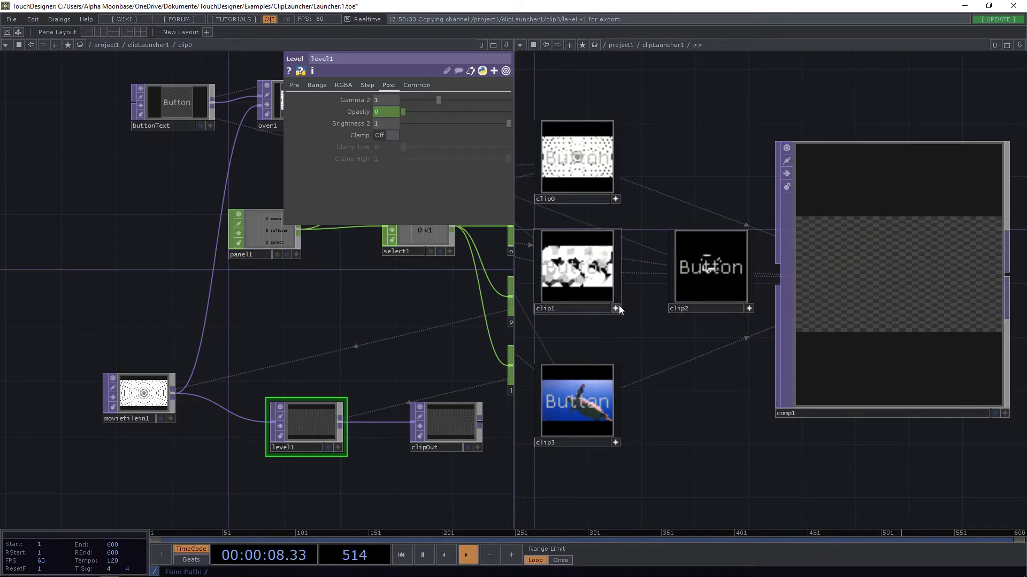
Deactivate the viewers of all four clips
click(615, 199)
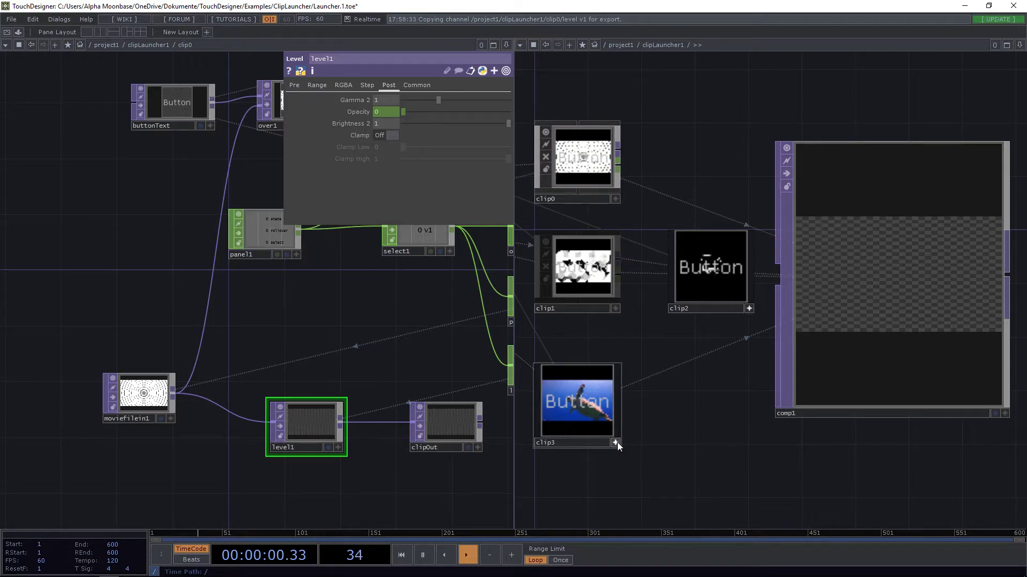
click(616, 443)
click(749, 309)
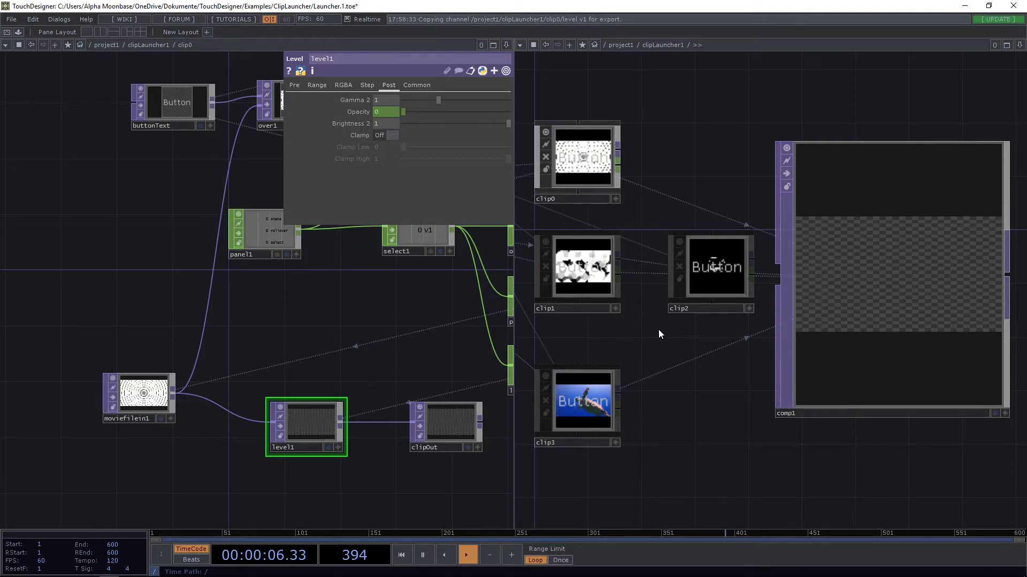
In clip0, shift the level CHOP aside and insert a Lag CHOP between select1 and level
drag(438, 313, 162, 294)
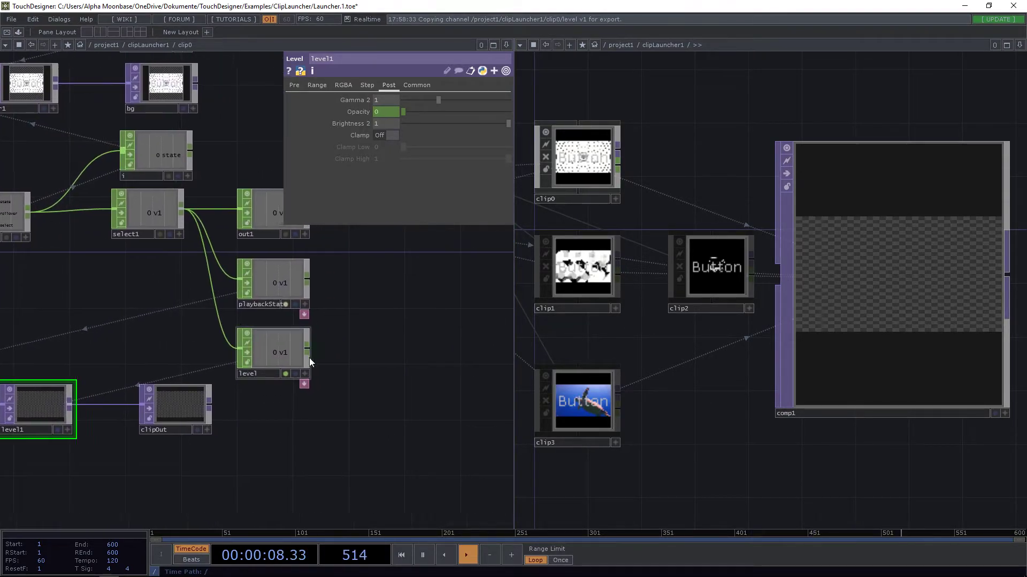
drag(274, 352, 336, 354)
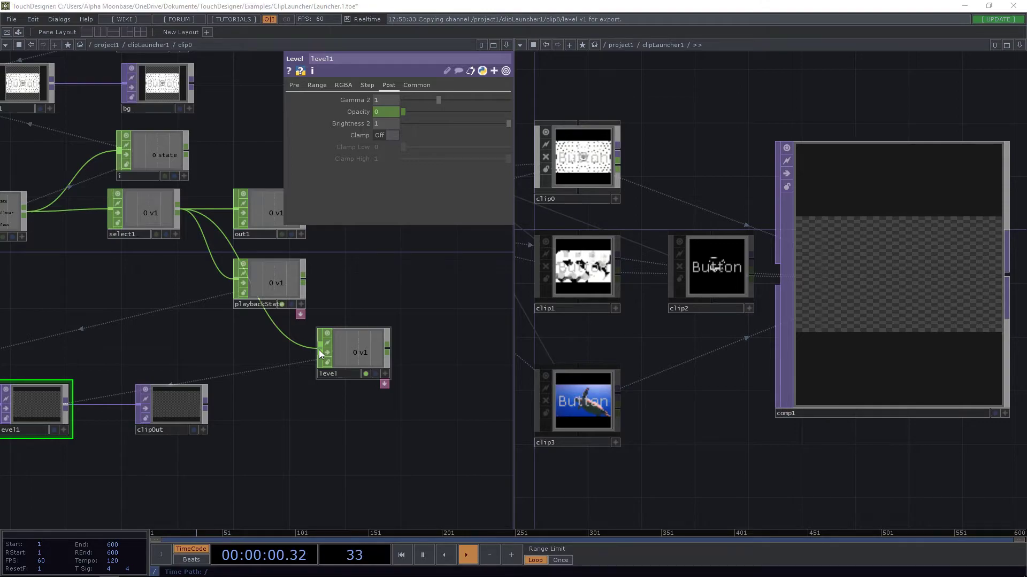
key(Tab)
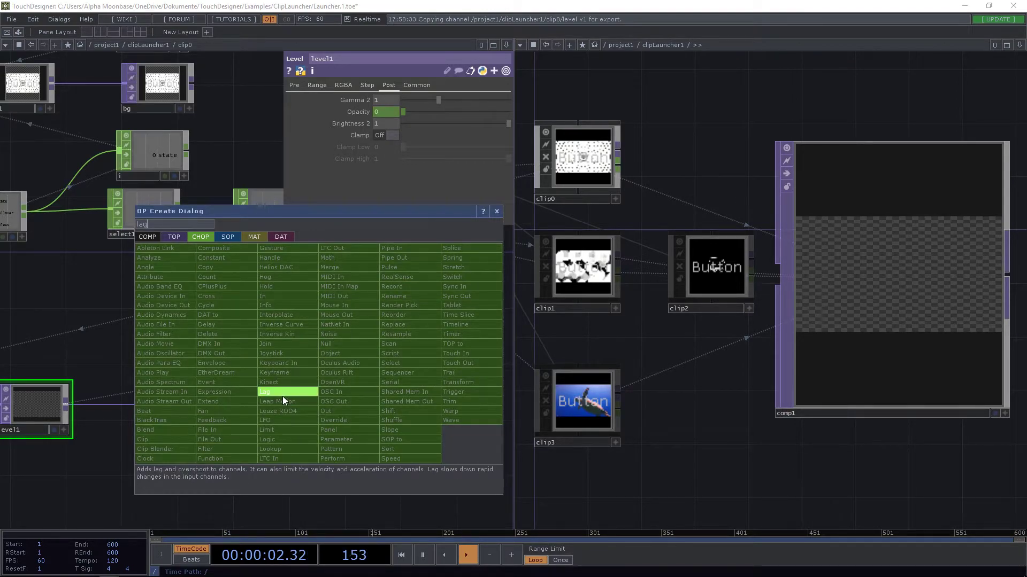
click(282, 395)
click(269, 350)
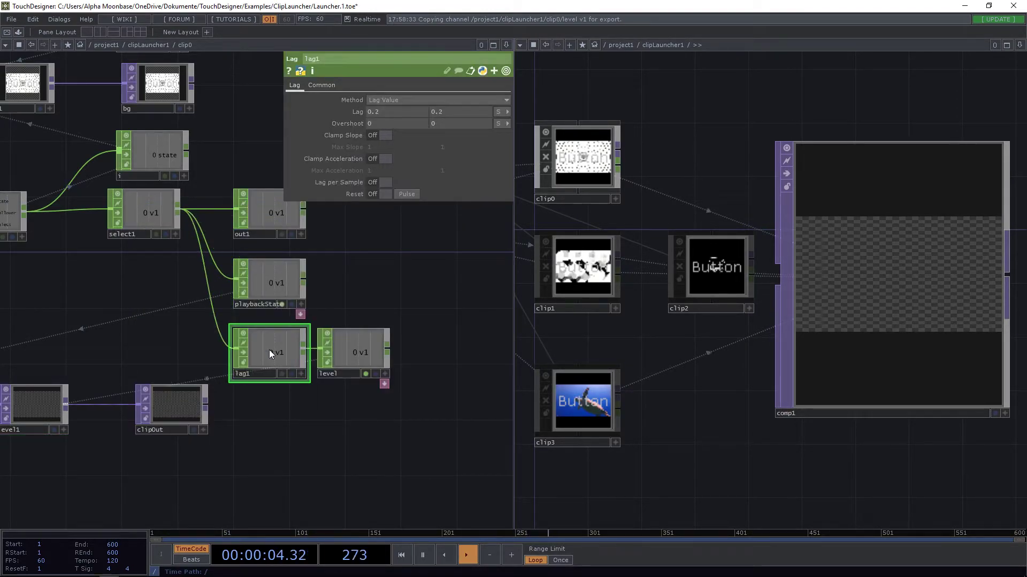
Set both Lag values of lag1 in clip0 to 0.5
drag(227, 351, 414, 344)
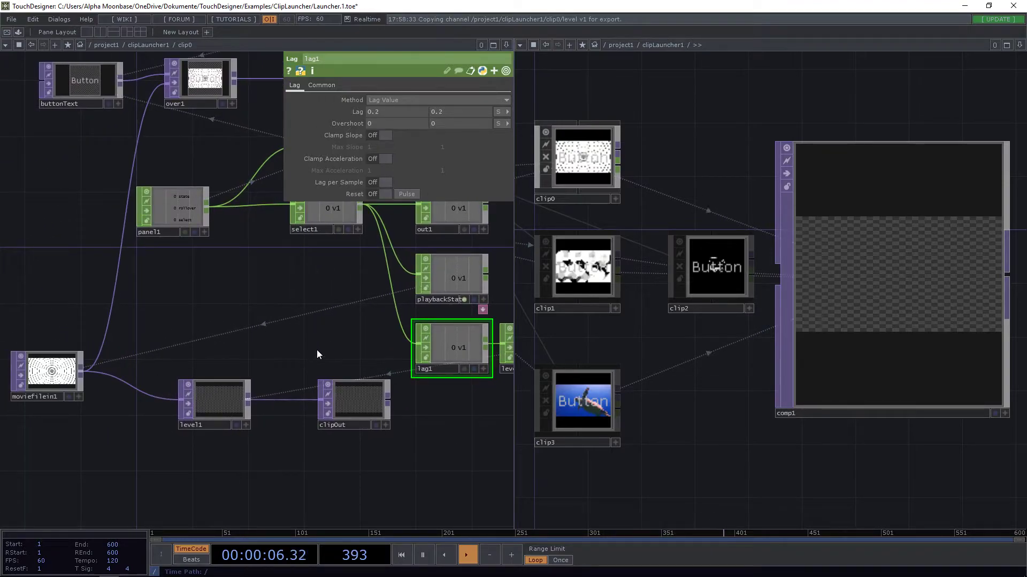
drag(302, 347, 195, 332)
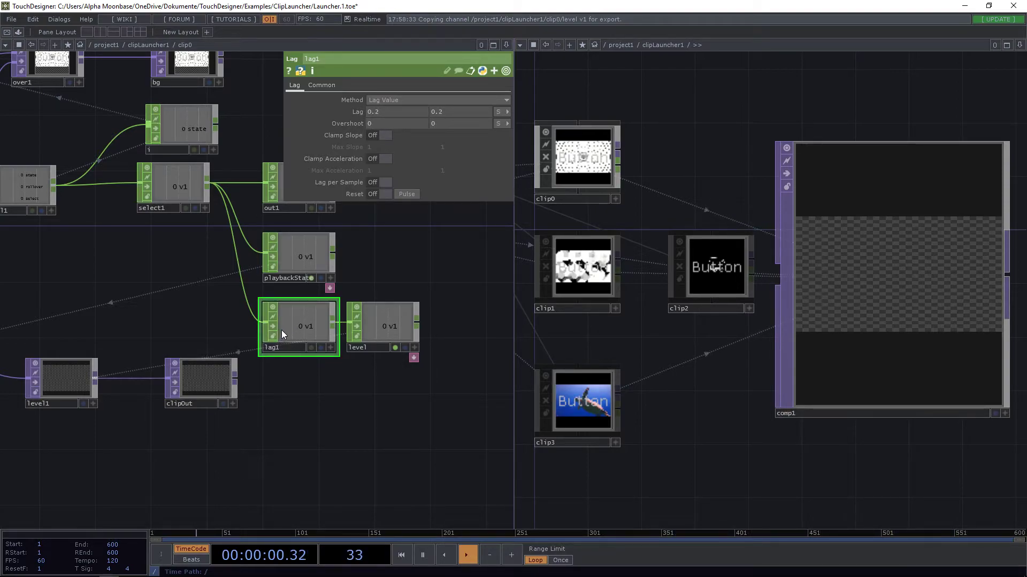
click(386, 113)
text(0.5)
key(Tab)
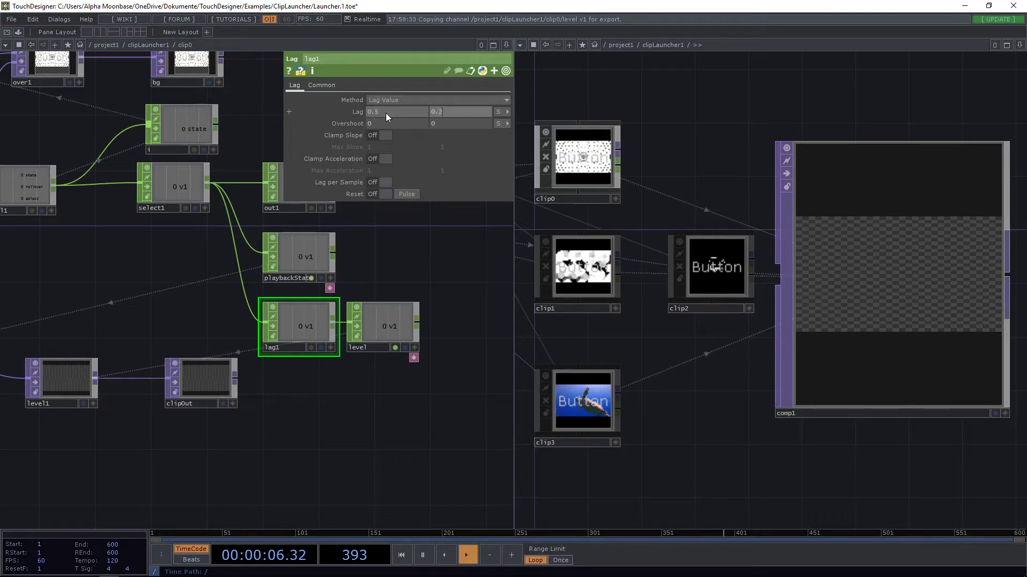
text(0.5)
key(Return)
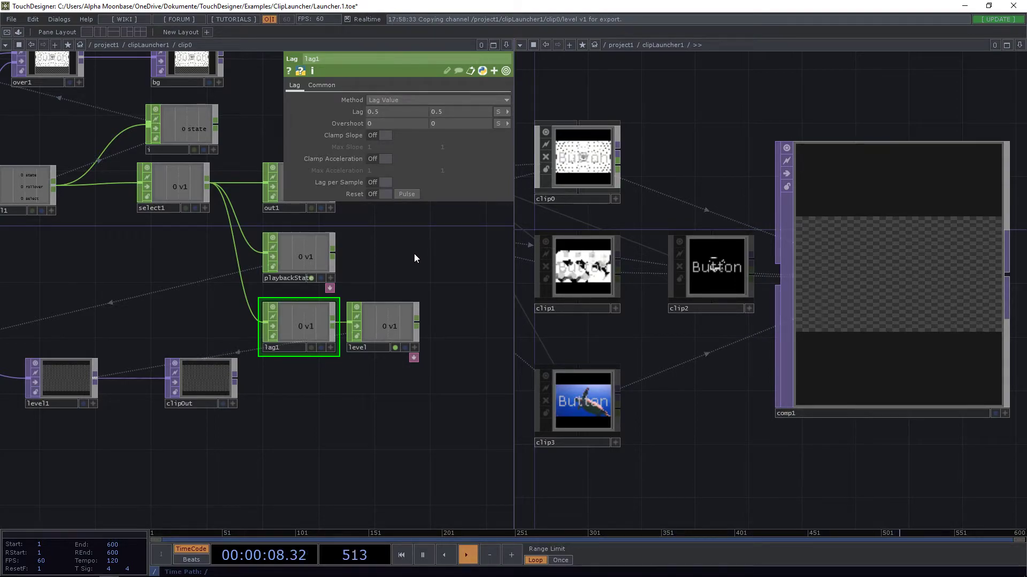
Activate clip0's viewer and toggle its button on and off to check how the clip fades in comp1
drag(459, 250, 460, 250)
drag(662, 152, 703, 156)
click(657, 202)
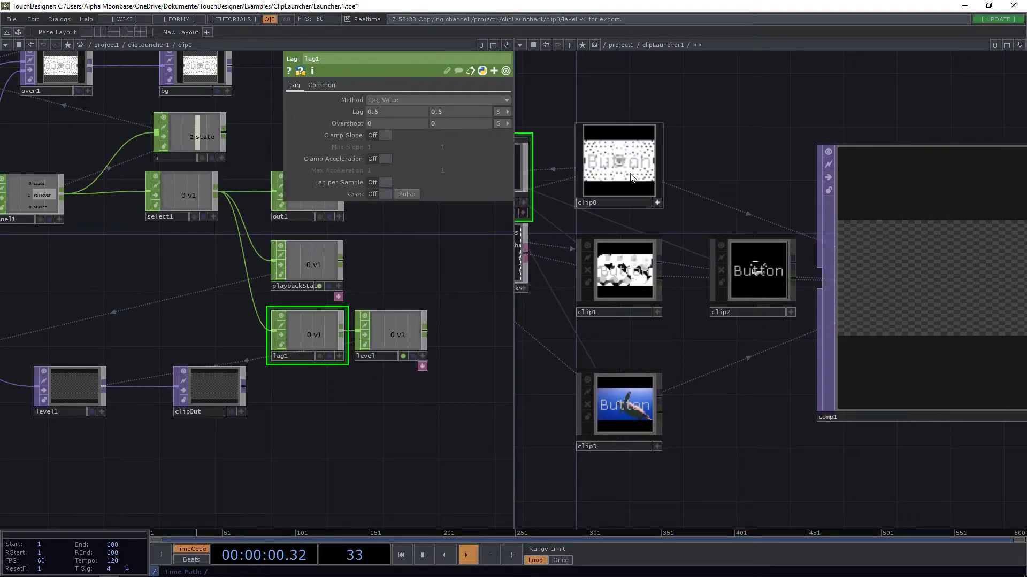
click(630, 172)
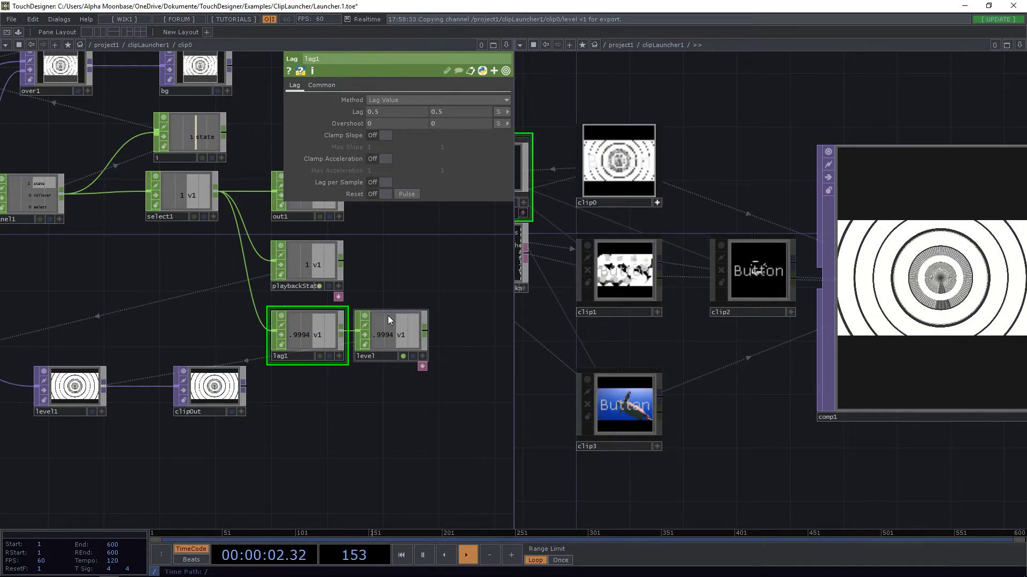
click(621, 175)
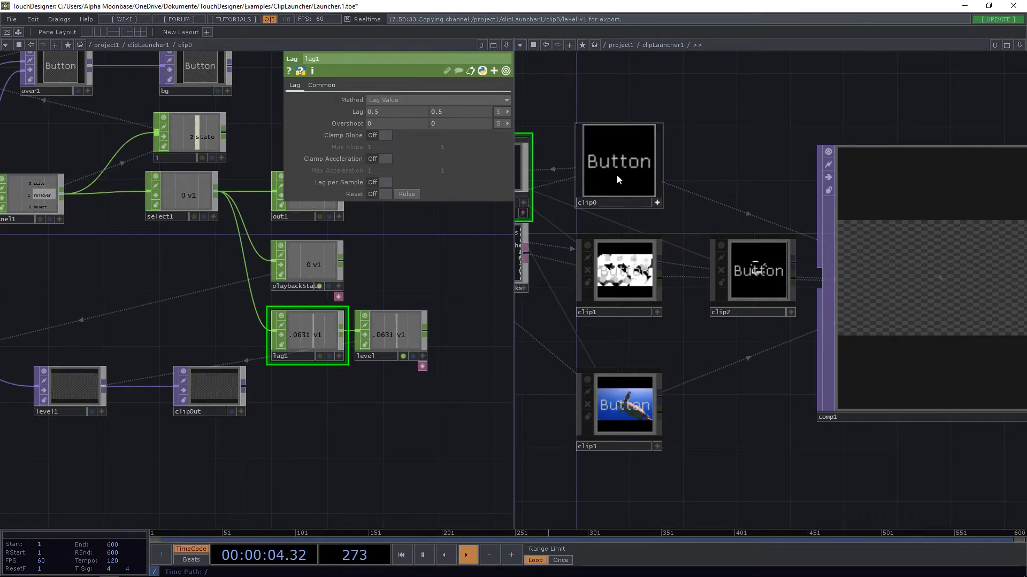
click(614, 156)
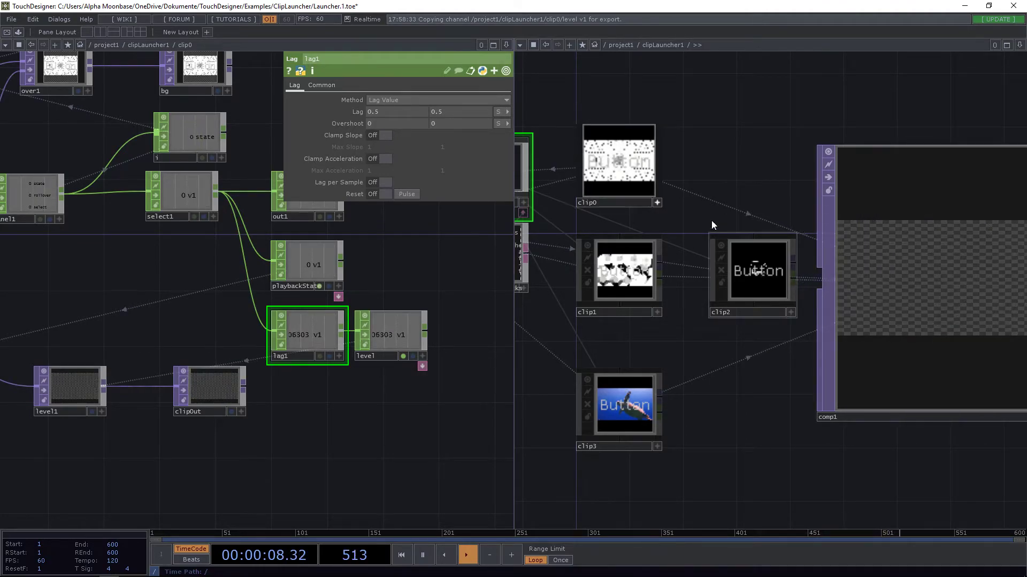
click(616, 155)
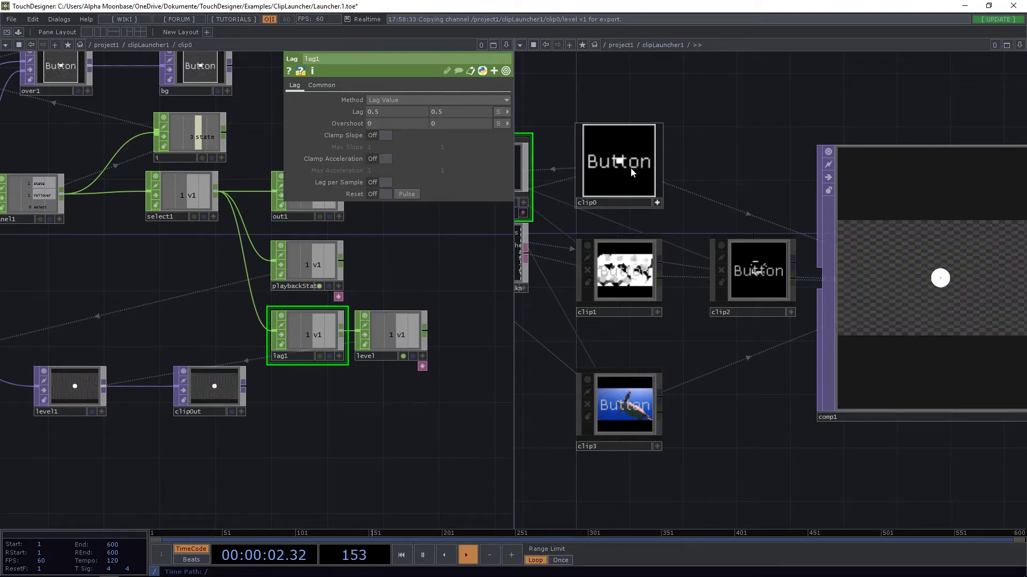
click(631, 172)
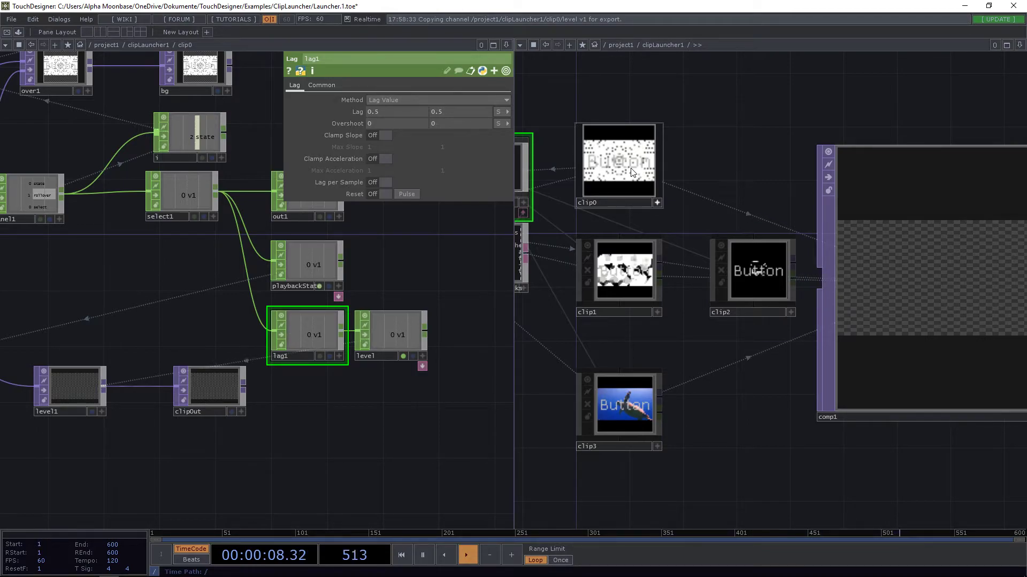
Append a Math CHOP to the output of level in clip0 and set its Integer option to Ceiling
drag(434, 257, 364, 254)
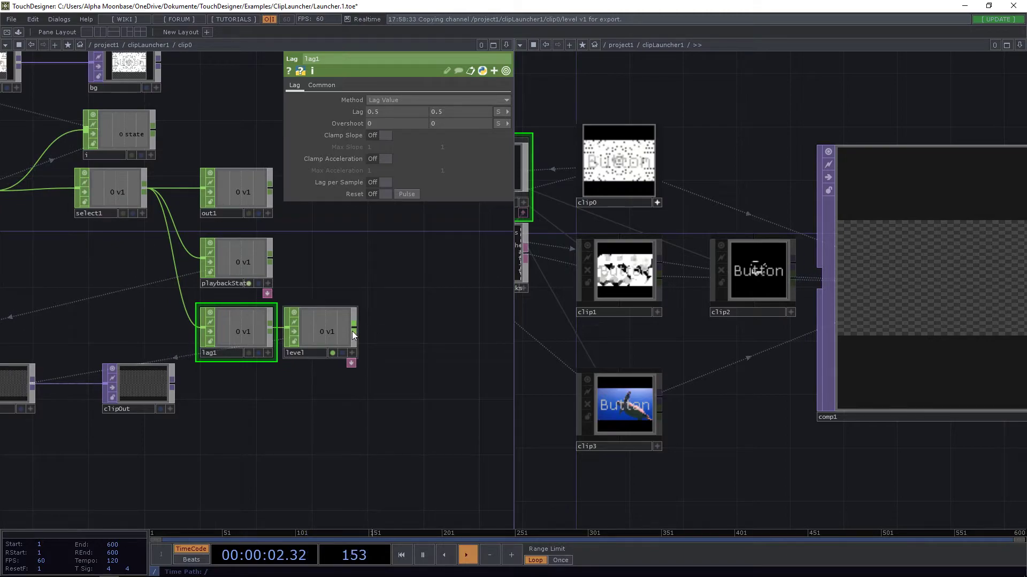
right_click(353, 334)
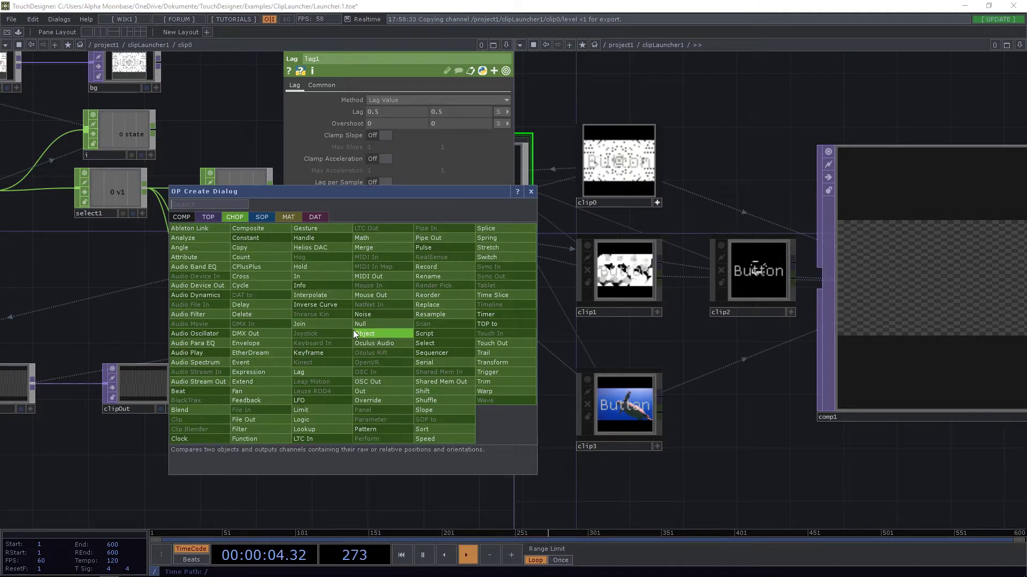
click(381, 240)
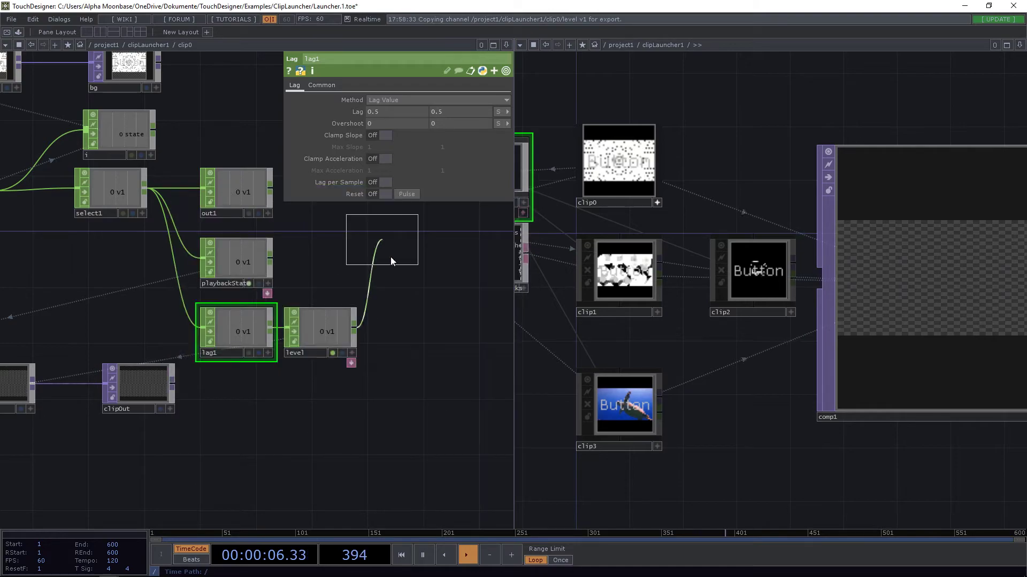
click(404, 332)
drag(453, 293, 424, 291)
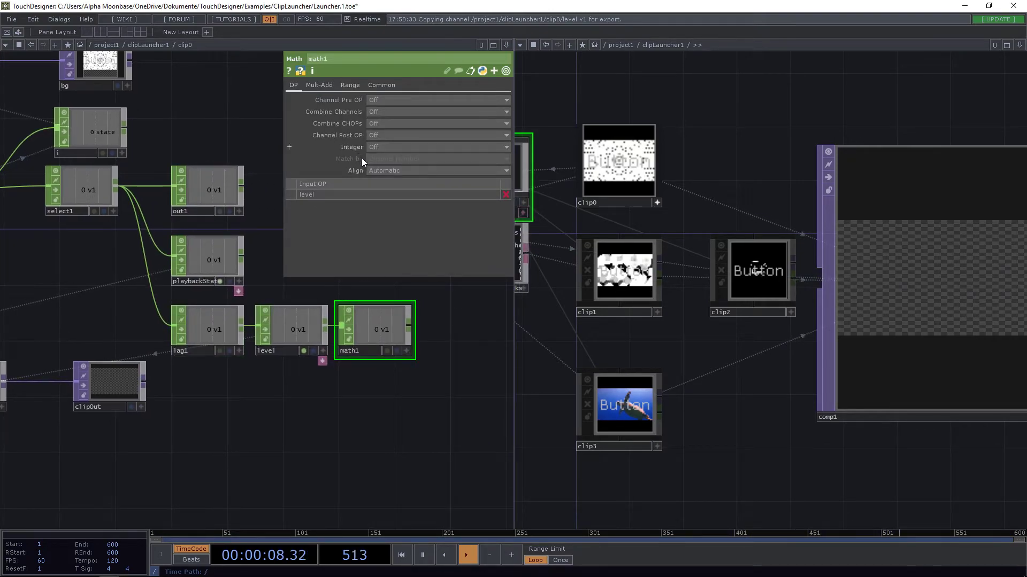
click(389, 149)
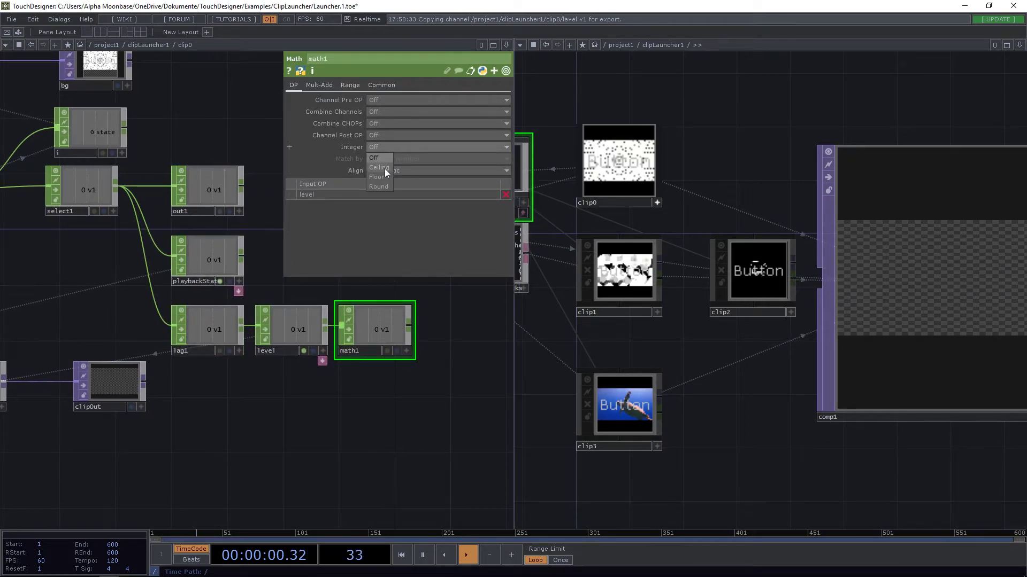
click(387, 168)
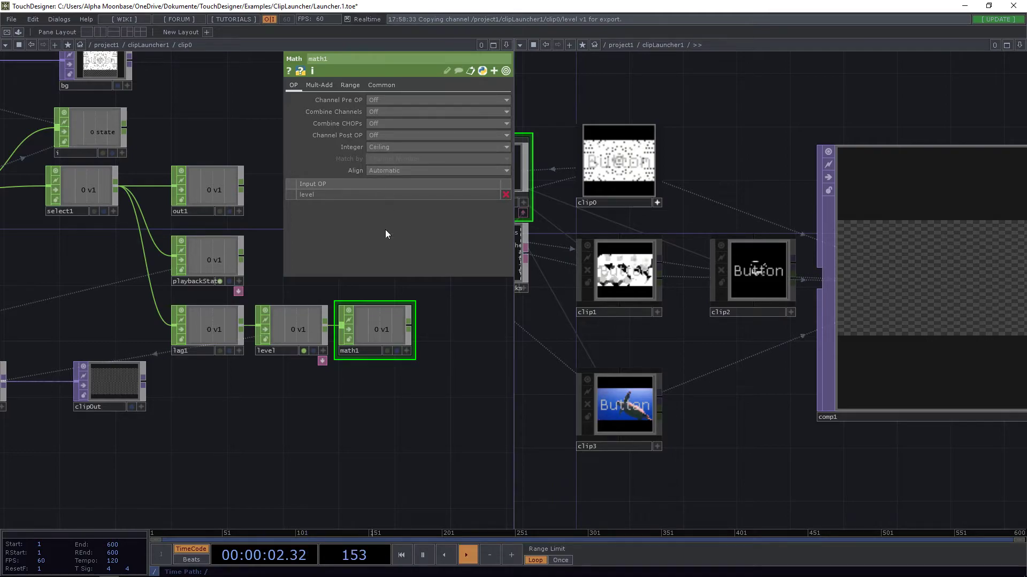
Toggle clip0's button to check how the new Math CHOP responds to the fading level value
drag(390, 332, 348, 323)
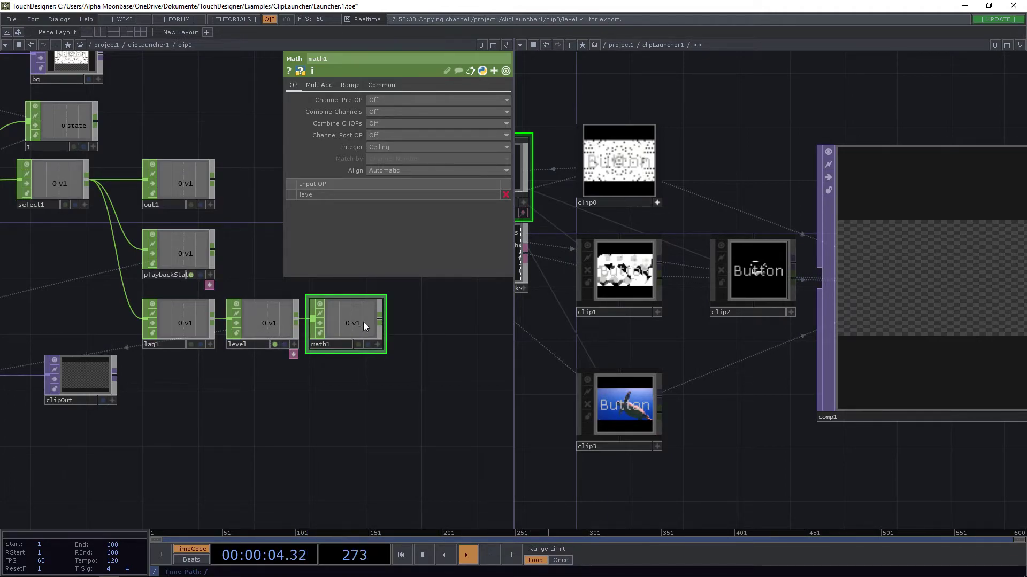
middle_drag(91, 314, 163, 333)
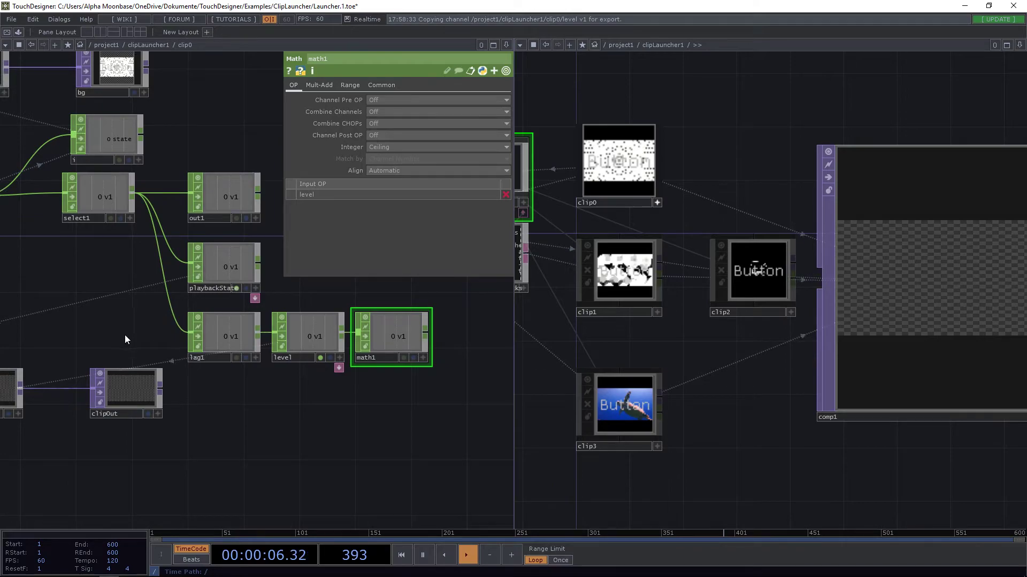
drag(125, 336, 96, 325)
click(621, 161)
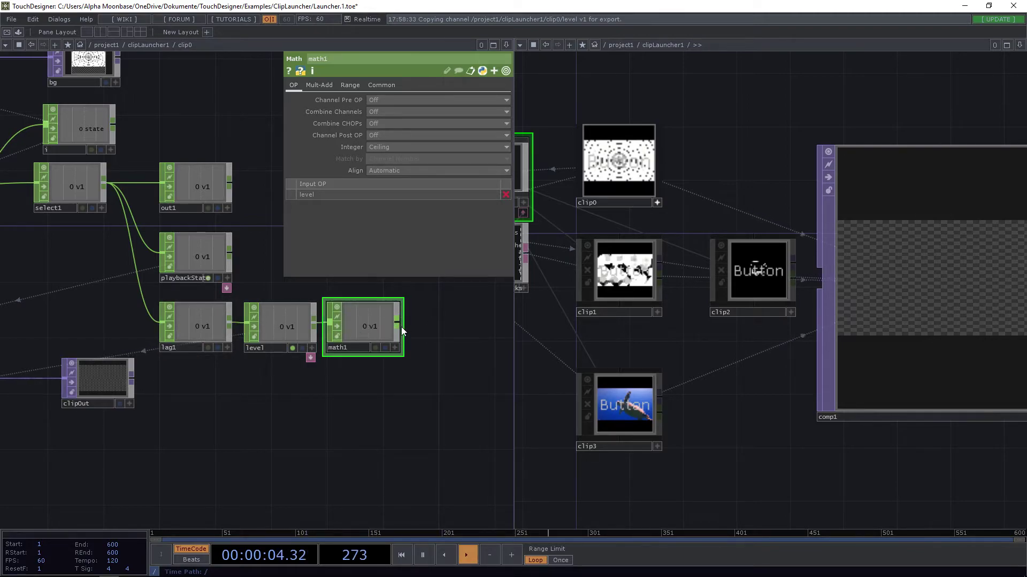
Place playbackState after math1, feed it from math1's output instead of select1, and test it with clip0's button
drag(216, 264, 328, 277)
drag(484, 396, 318, 428)
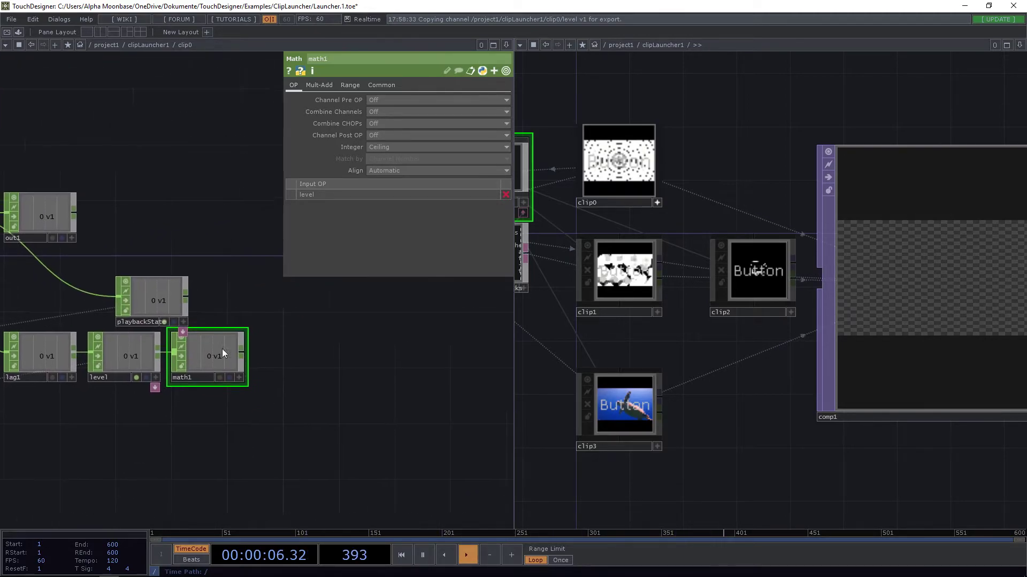
drag(146, 302, 301, 301)
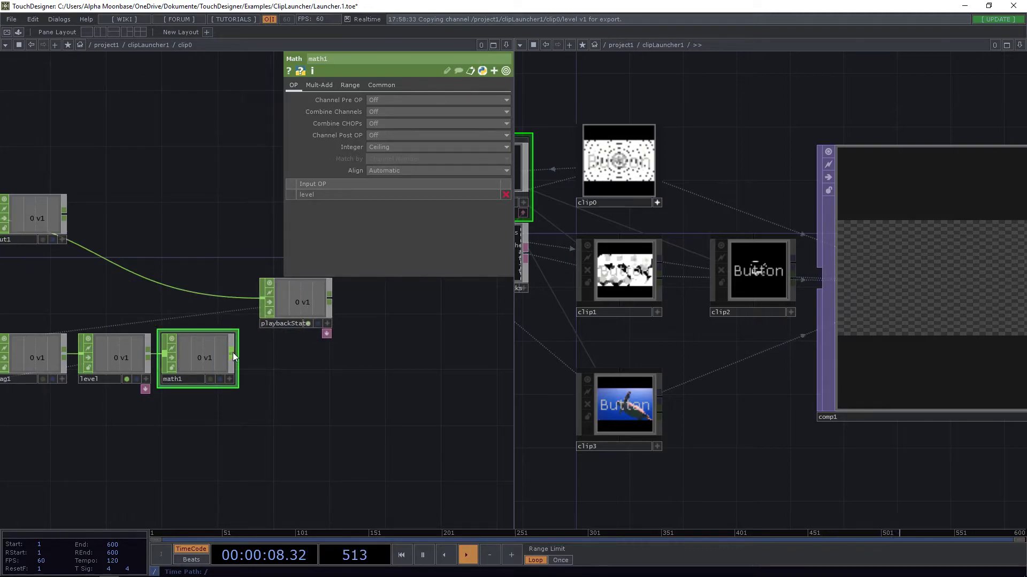
drag(233, 352, 279, 351)
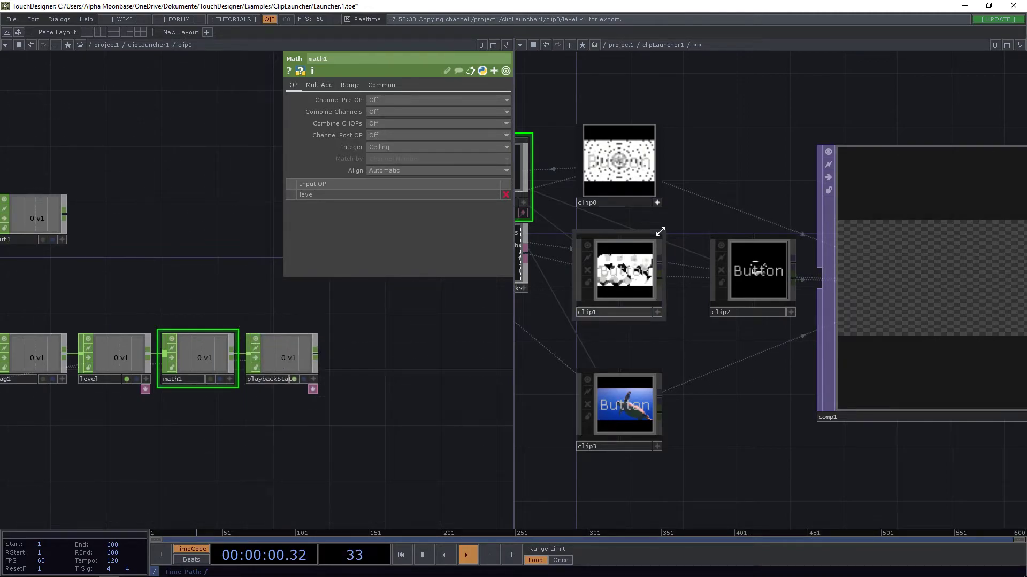
click(627, 179)
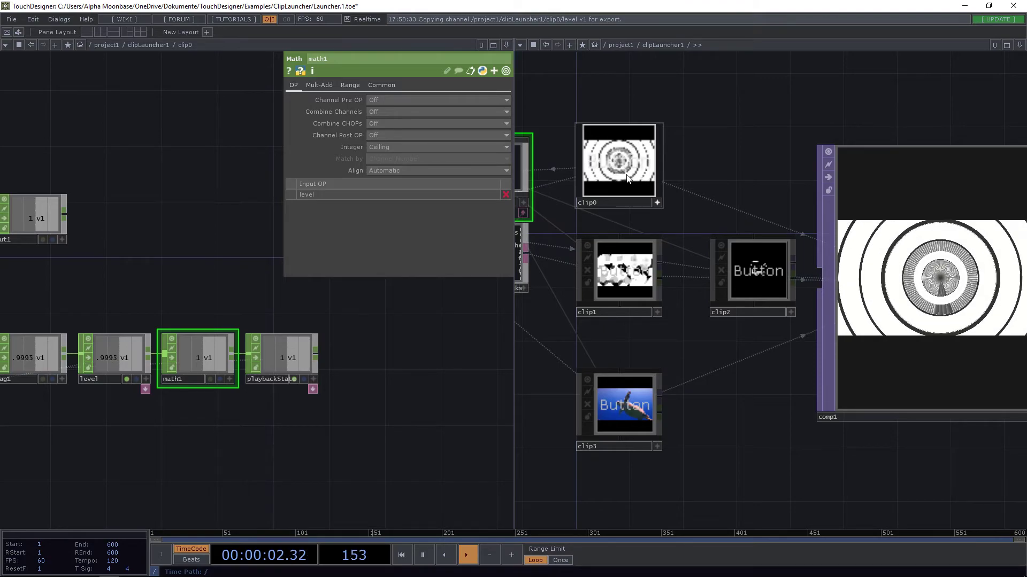
click(628, 167)
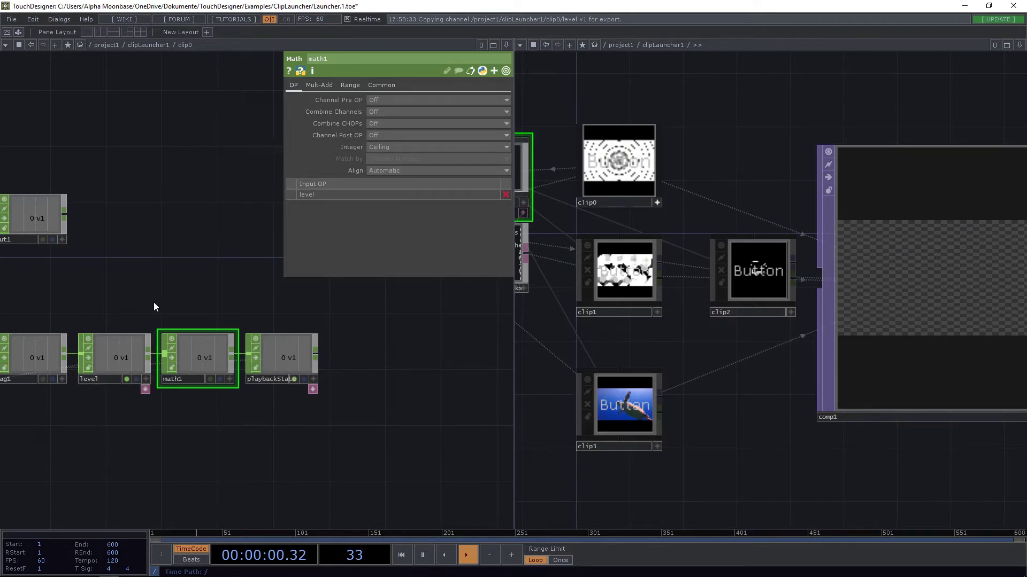
Recreate all operators of replicator1 so every clip gets the updated clip0 network
drag(153, 302, 180, 298)
key(p)
drag(589, 108, 693, 100)
key(p)
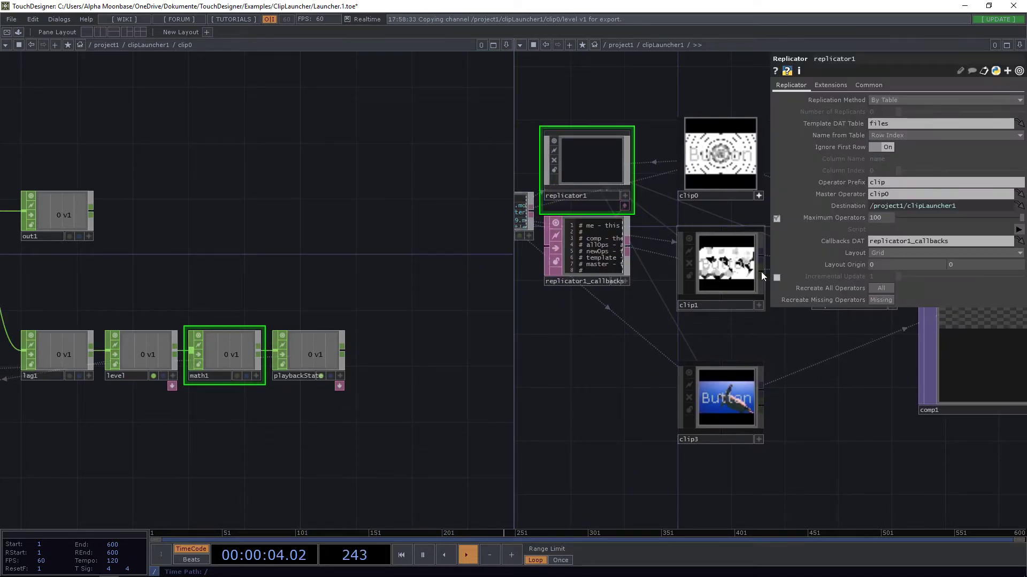
click(887, 289)
key(p)
Toggle the clip1, clip2 and clip3 buttons to check how the clips fade in and out in comp1
drag(844, 430, 716, 438)
click(623, 258)
click(701, 239)
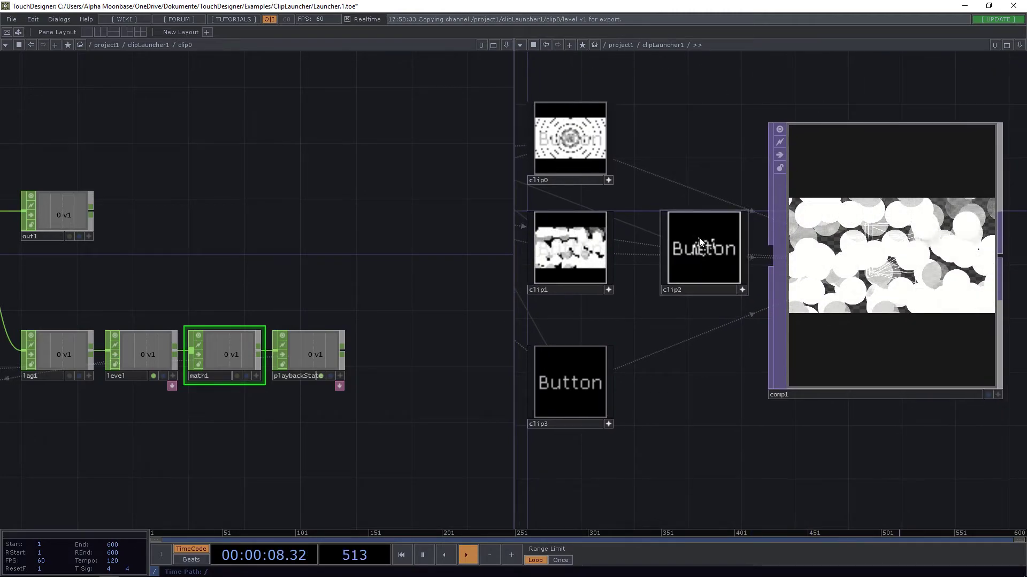
click(576, 247)
click(580, 386)
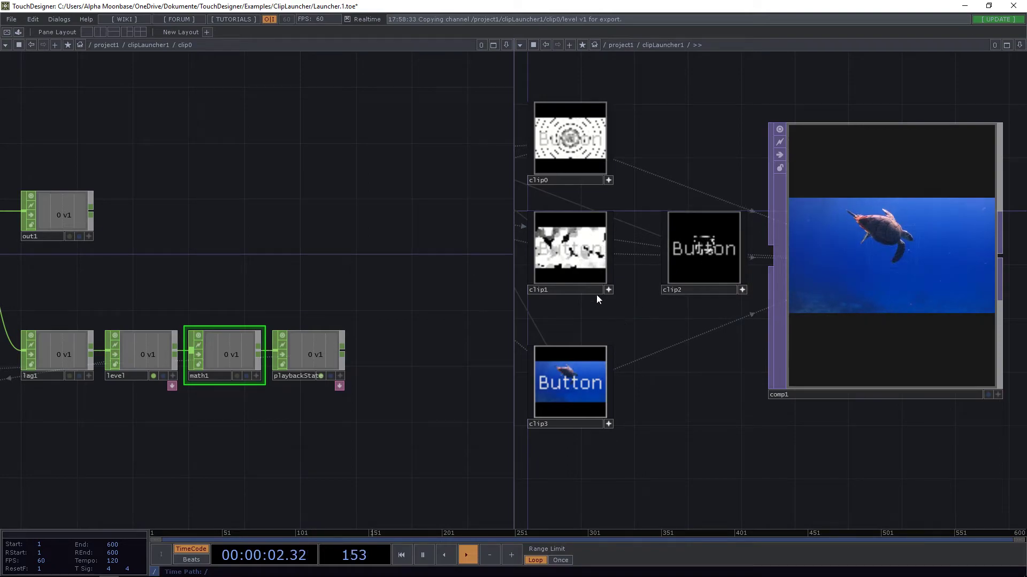
click(584, 252)
click(571, 261)
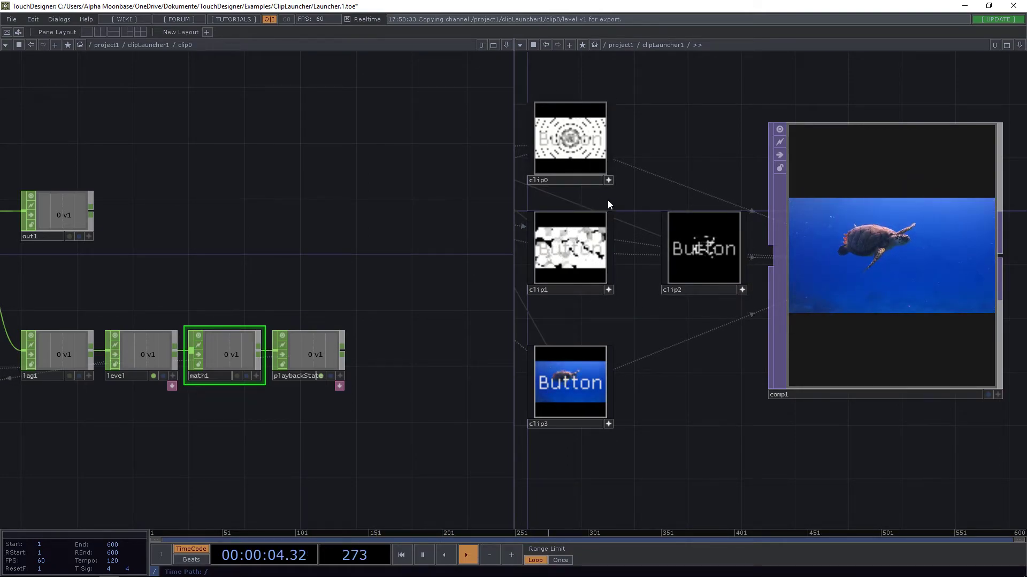
Deactivate the viewers of all four clips and move clip2 closer to clip1
drag(629, 187, 681, 186)
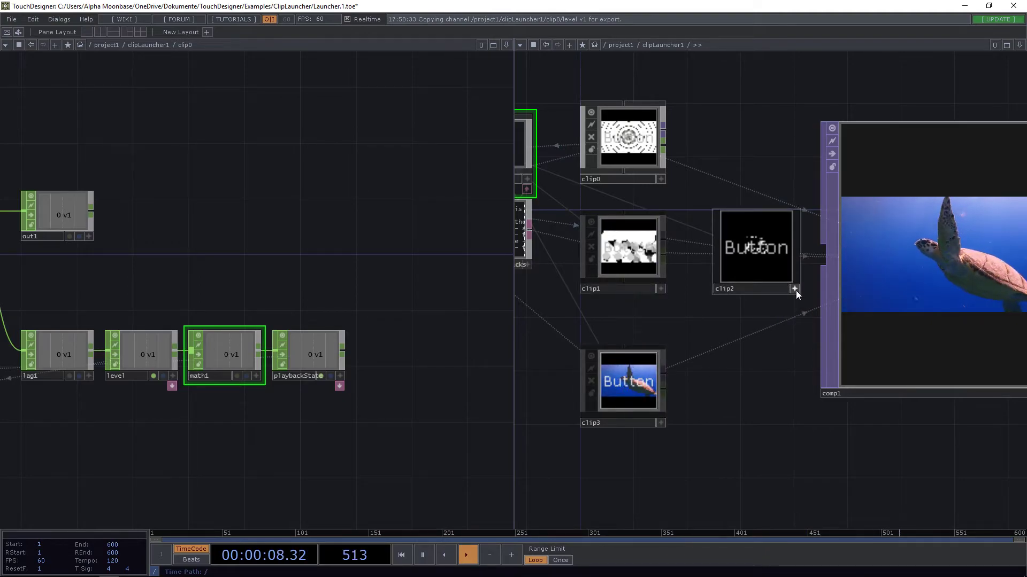
drag(774, 268, 747, 269)
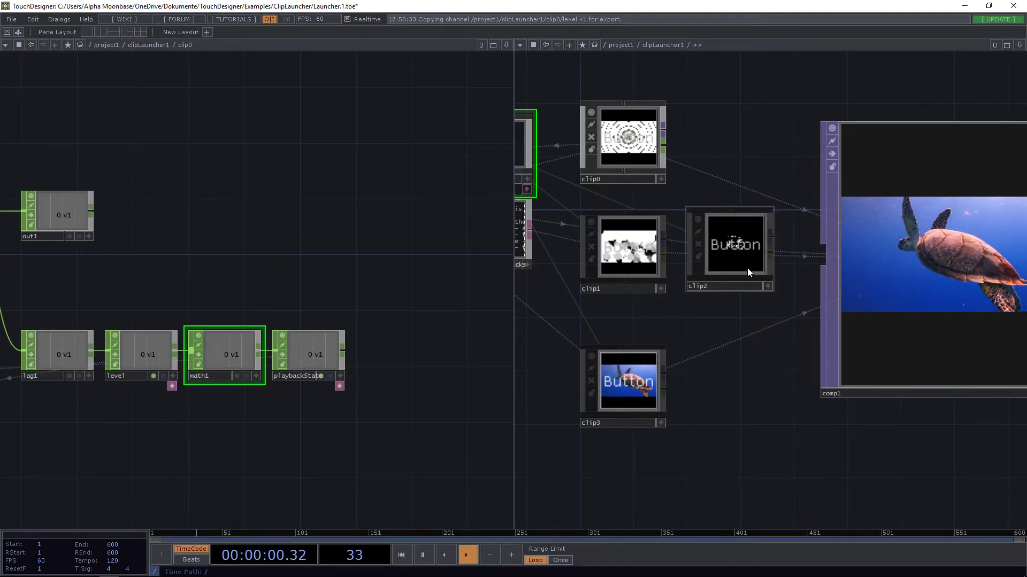
Review clip0's internal network around moviefilein1 and level1, along with the replicated clips feeding comp1
drag(283, 232, 554, 208)
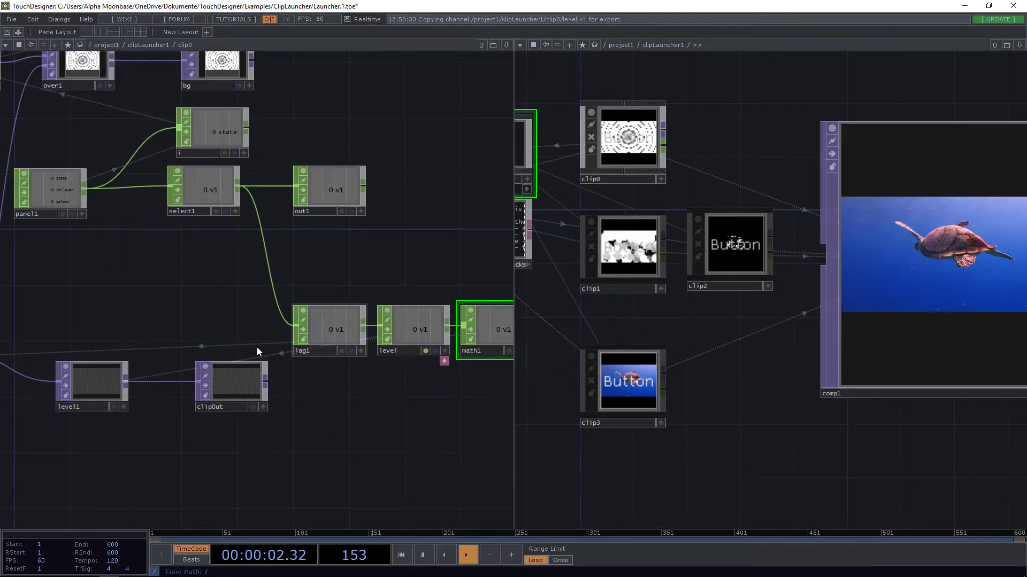
scroll(134, 327, down, 4)
drag(142, 316, 256, 316)
scroll(256, 316, up, 5)
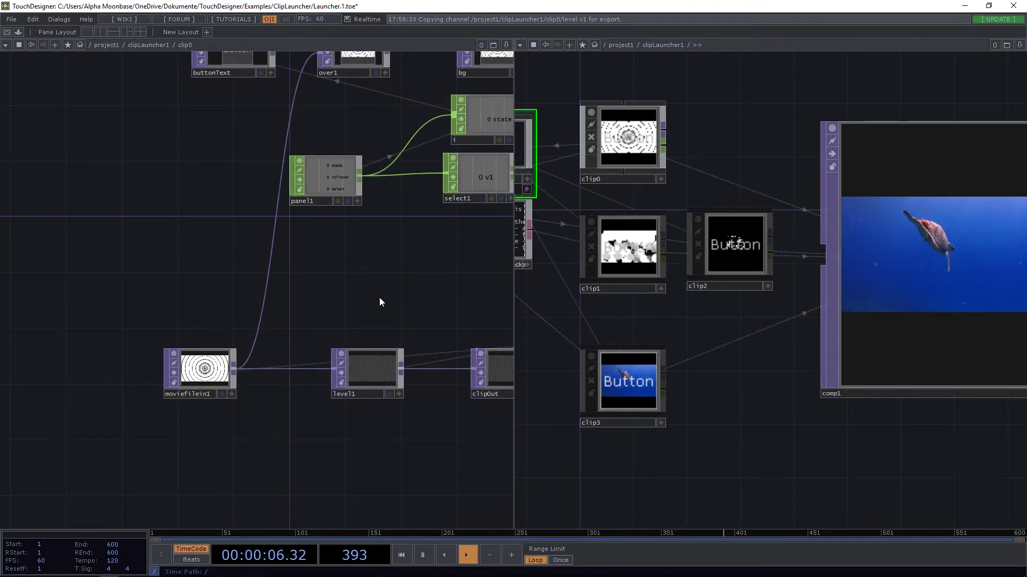
drag(379, 297, 341, 342)
middle_click(174, 416)
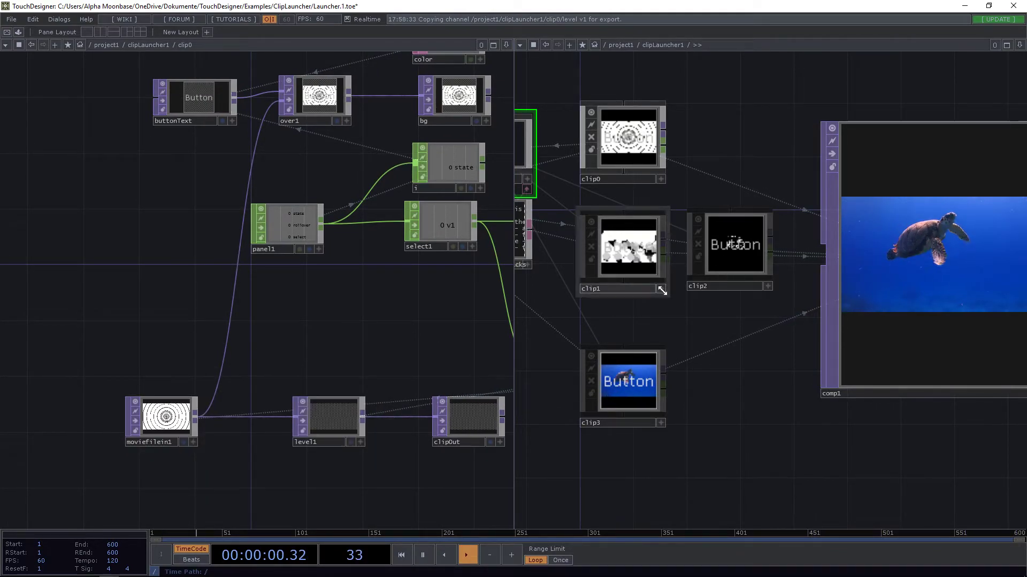
scroll(716, 281, down, 2)
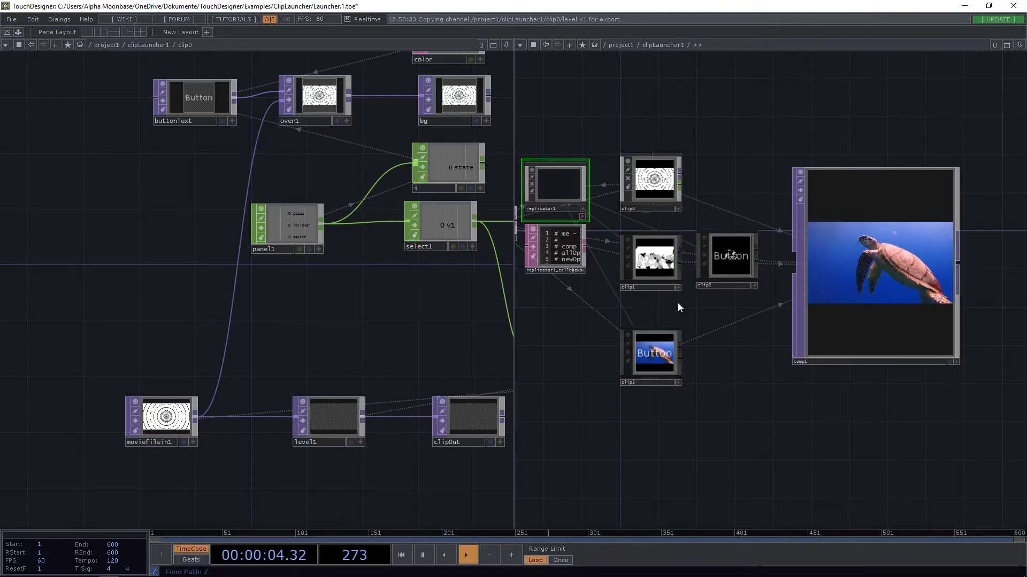
scroll(726, 278, up, 2)
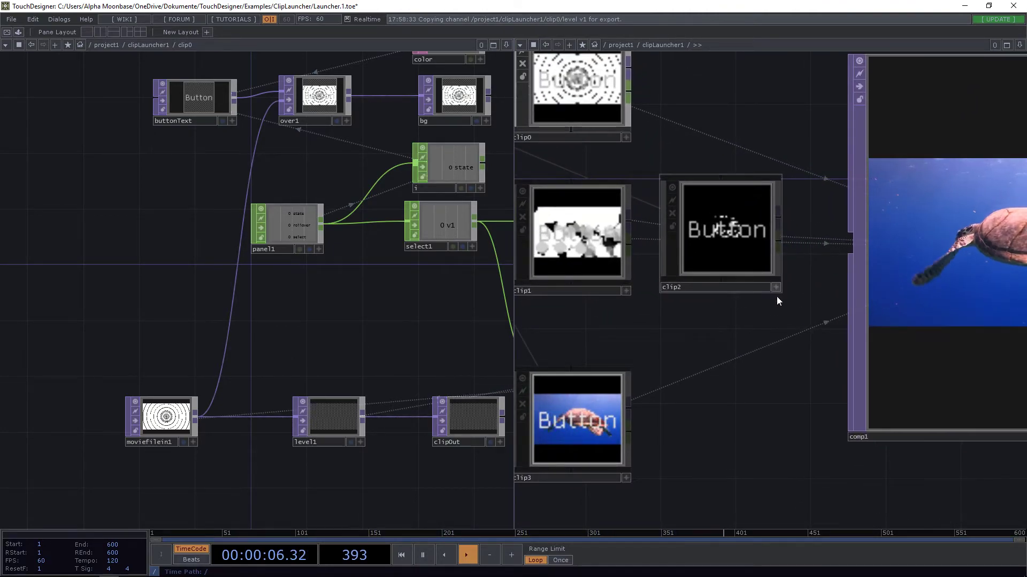
Set clip0's Button Type to Exclusive Down and recreate all operators of replicator1
drag(753, 321, 719, 329)
drag(620, 152, 644, 145)
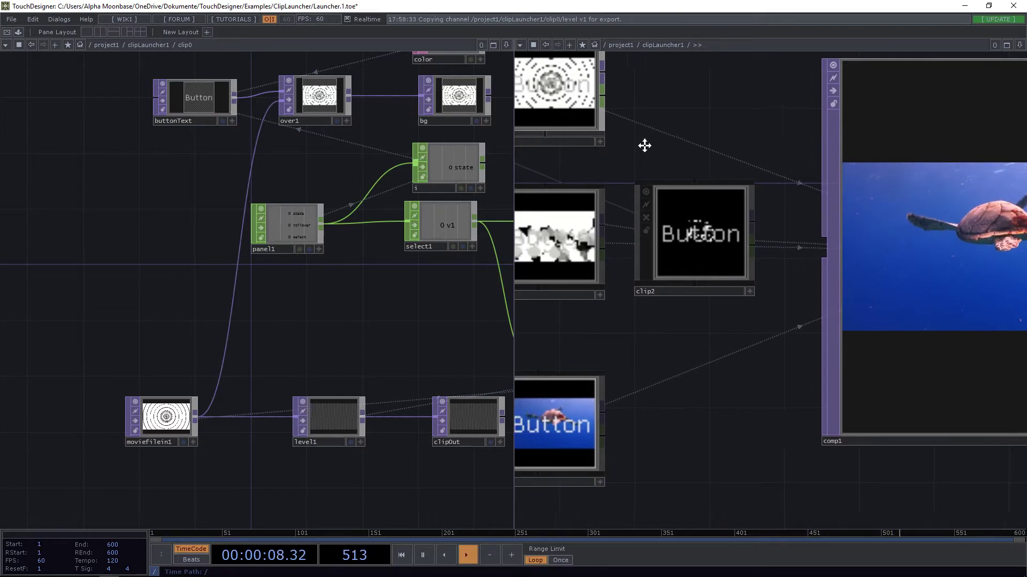
scroll(644, 146, down, 2)
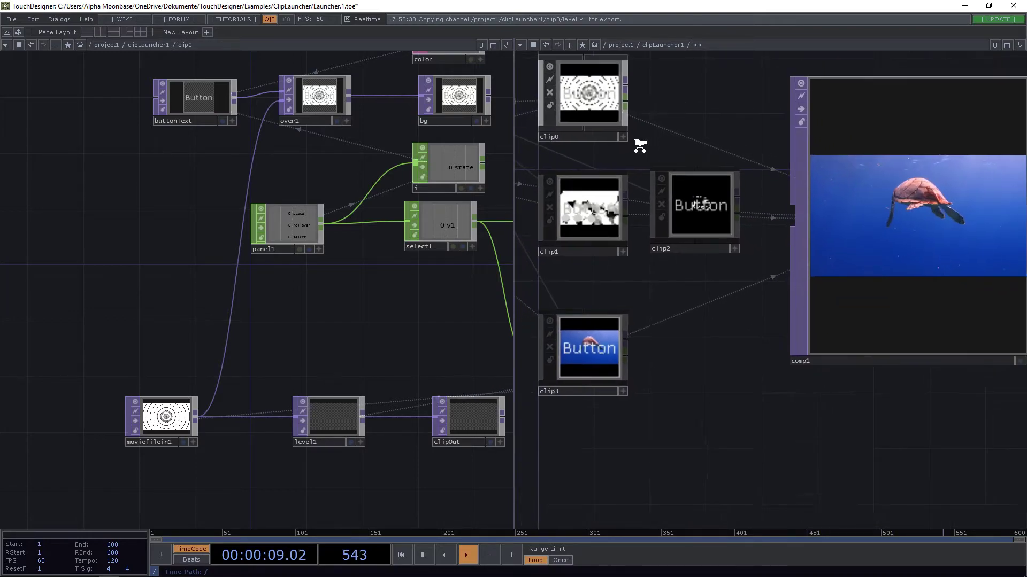
click(584, 98)
click(581, 209)
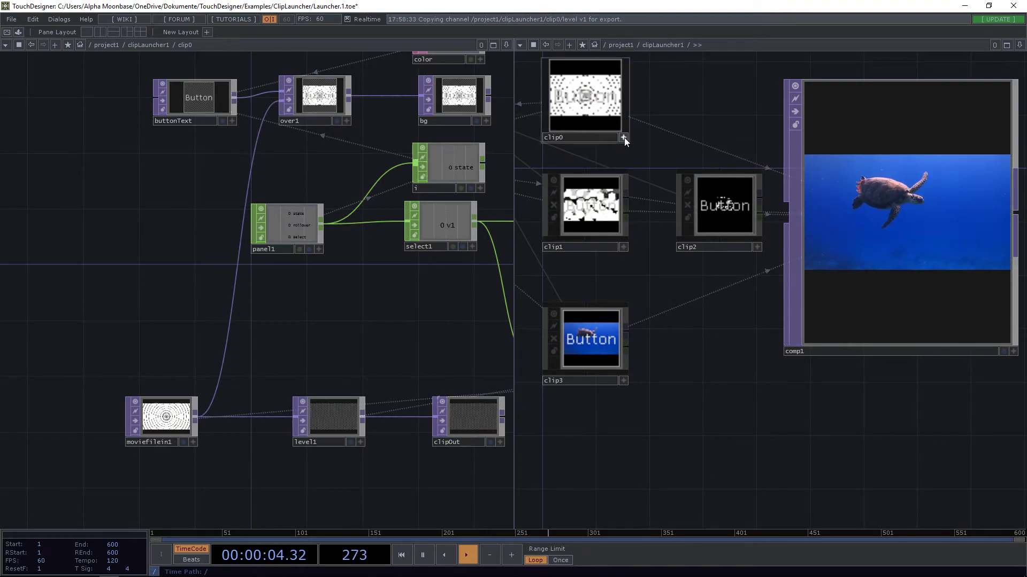
scroll(624, 137, down, 2)
drag(553, 74, 727, 395)
click(593, 115)
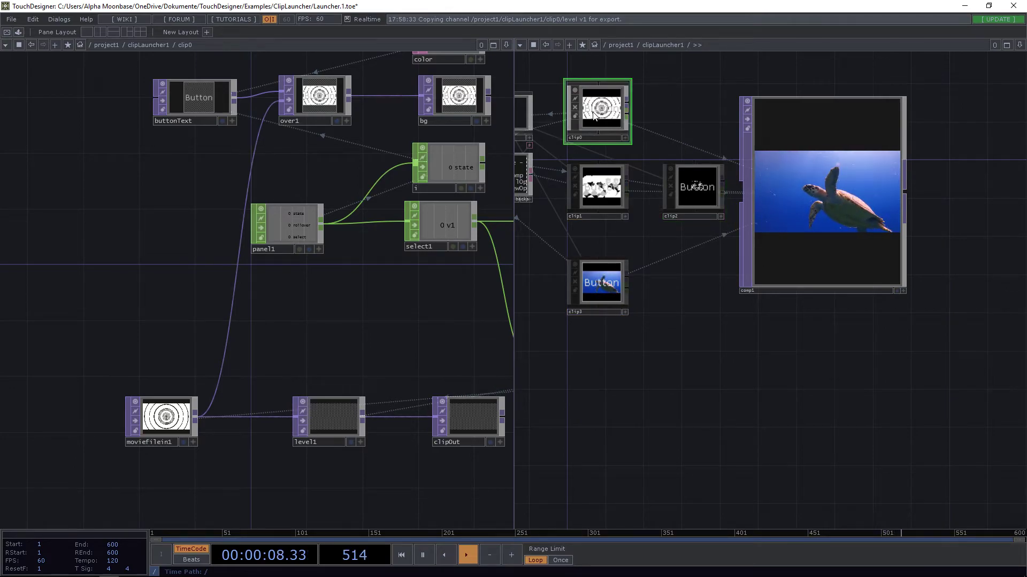
key(p)
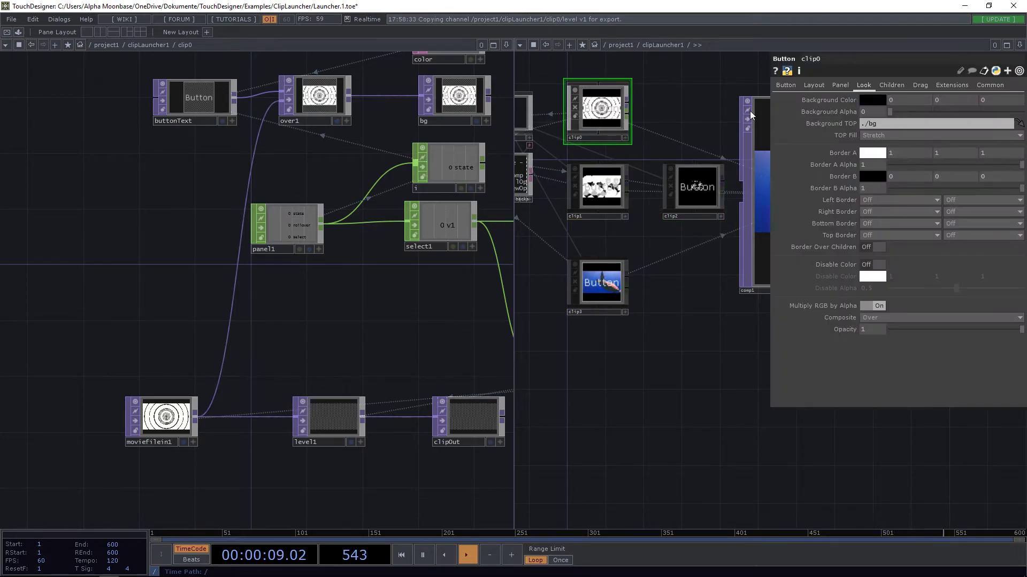
click(787, 85)
click(887, 99)
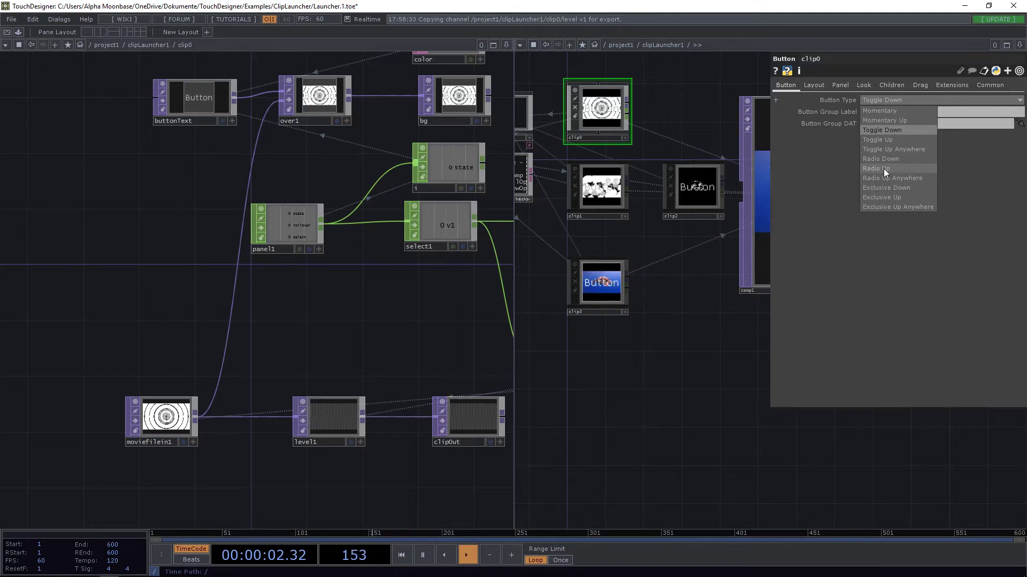
click(910, 188)
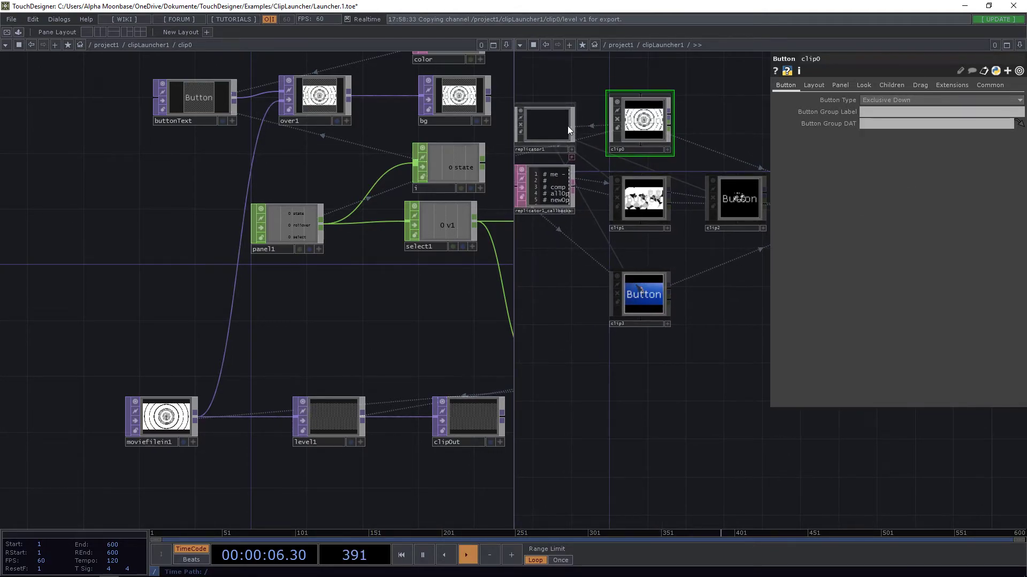
click(566, 126)
click(897, 289)
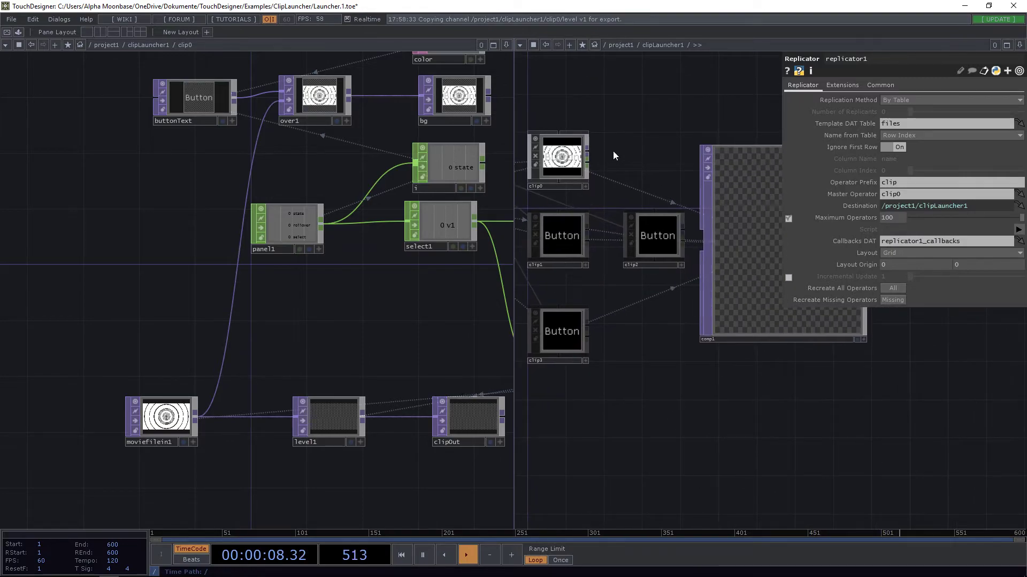
Toggle the clip0 and clip1 buttons in turn to check the exclusive switching in comp1 and clip0's network
click(574, 177)
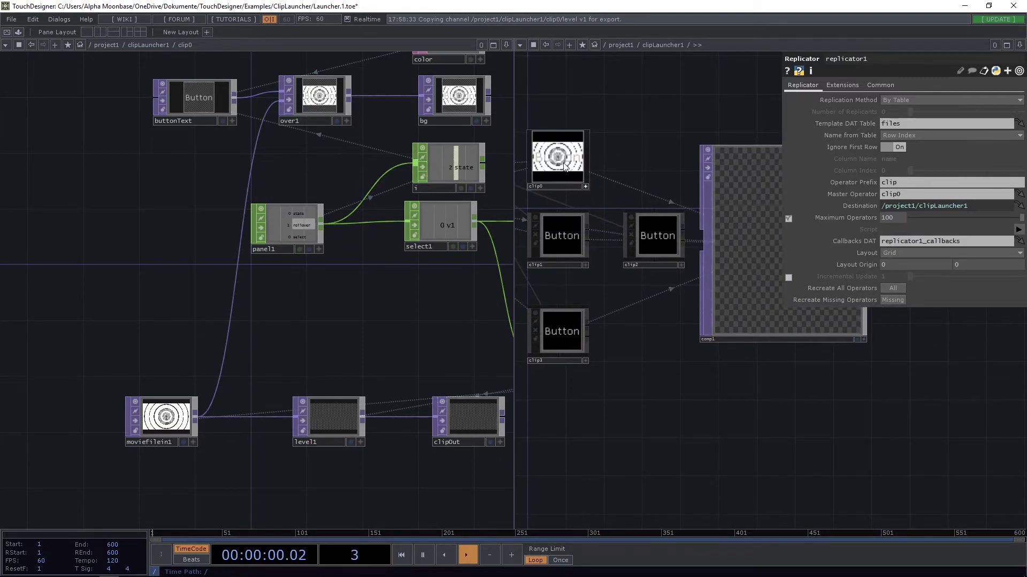
click(564, 239)
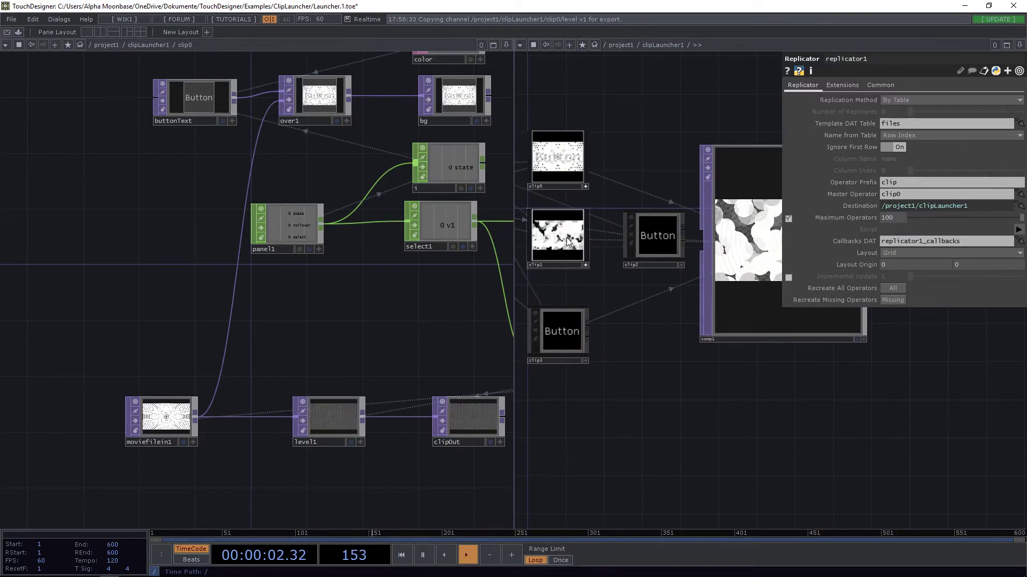
mouse_move(575, 157)
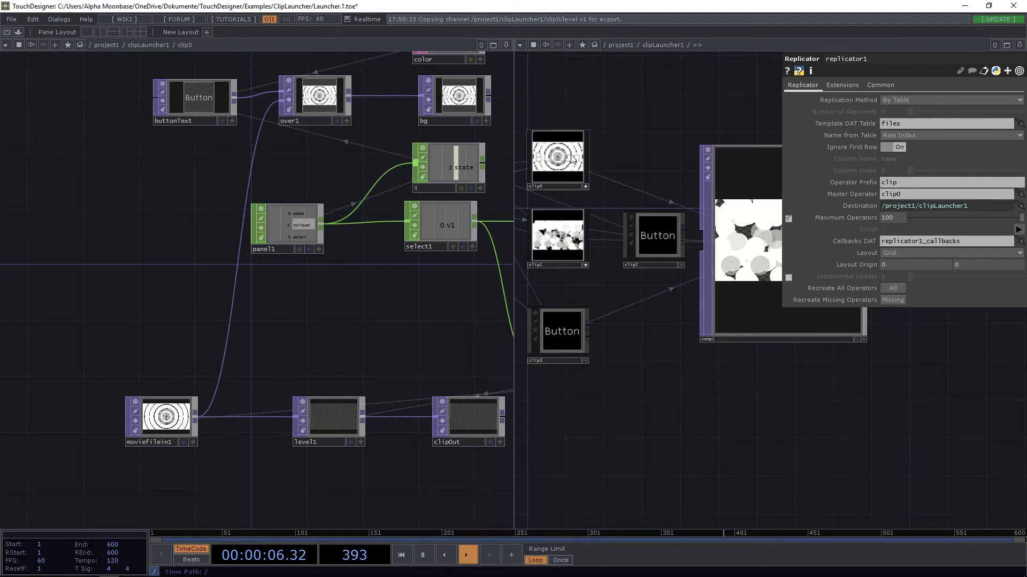
click(572, 158)
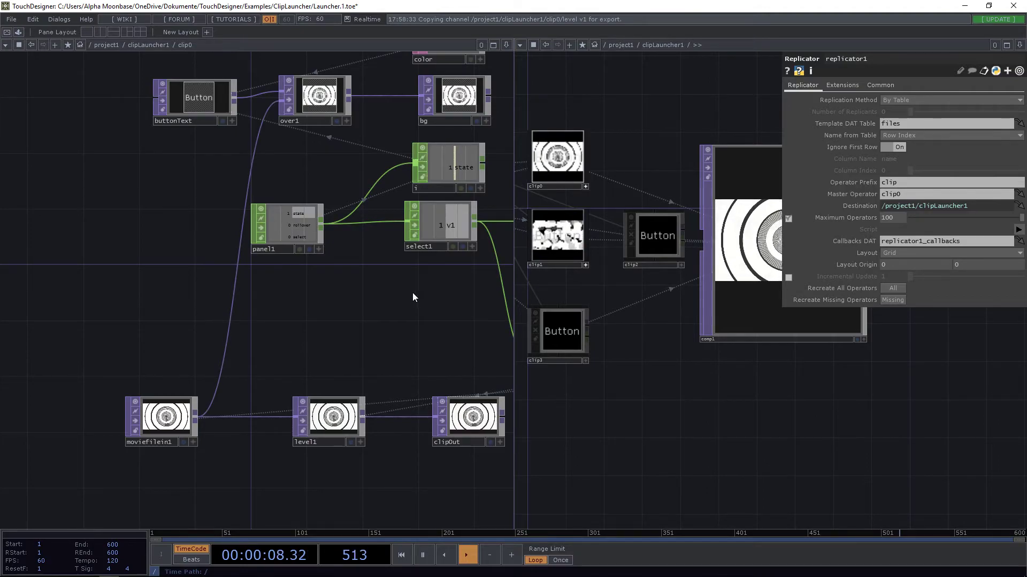
drag(463, 305, 341, 309)
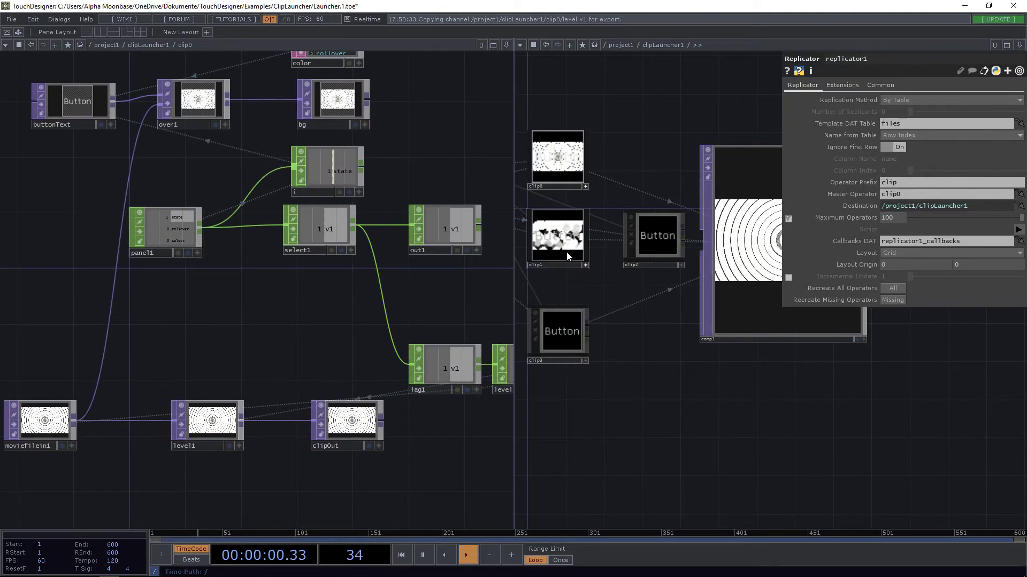
click(557, 238)
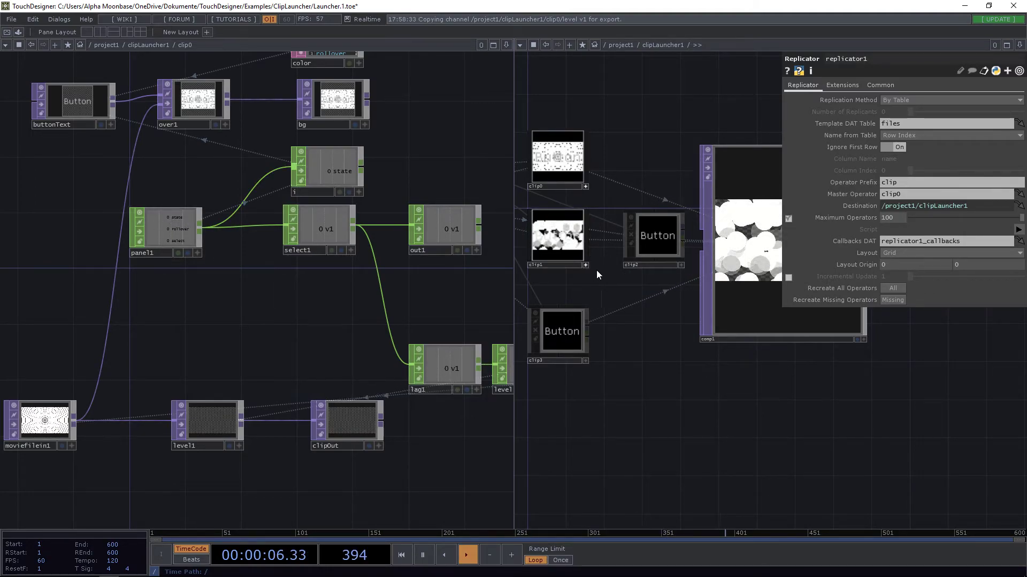
drag(695, 359, 745, 346)
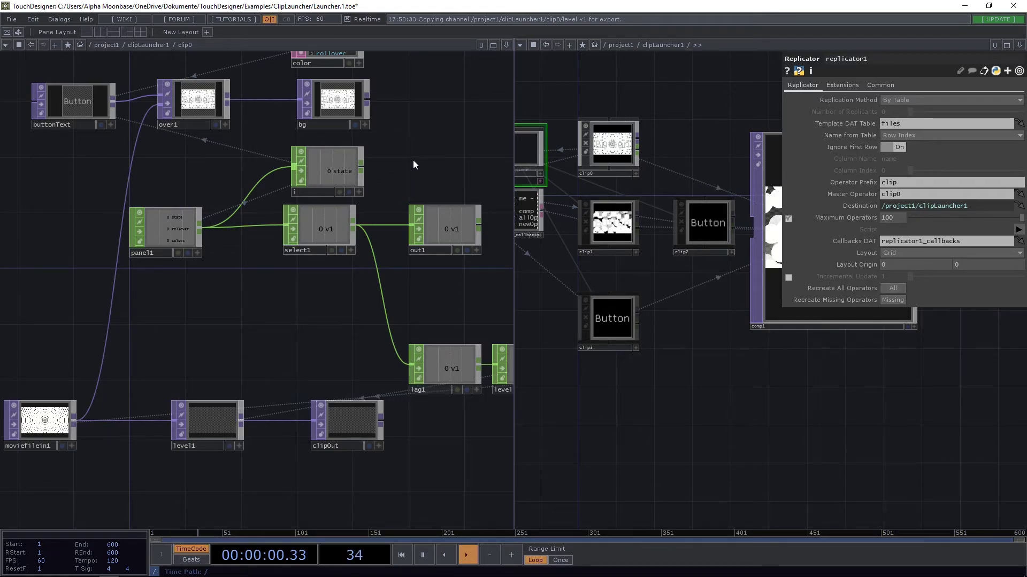
Turn on Always Load Initial Frame and set File Open Timeout to 0 on clip0's moviefilein1
click(608, 145)
drag(190, 340, 229, 332)
drag(127, 389, 167, 362)
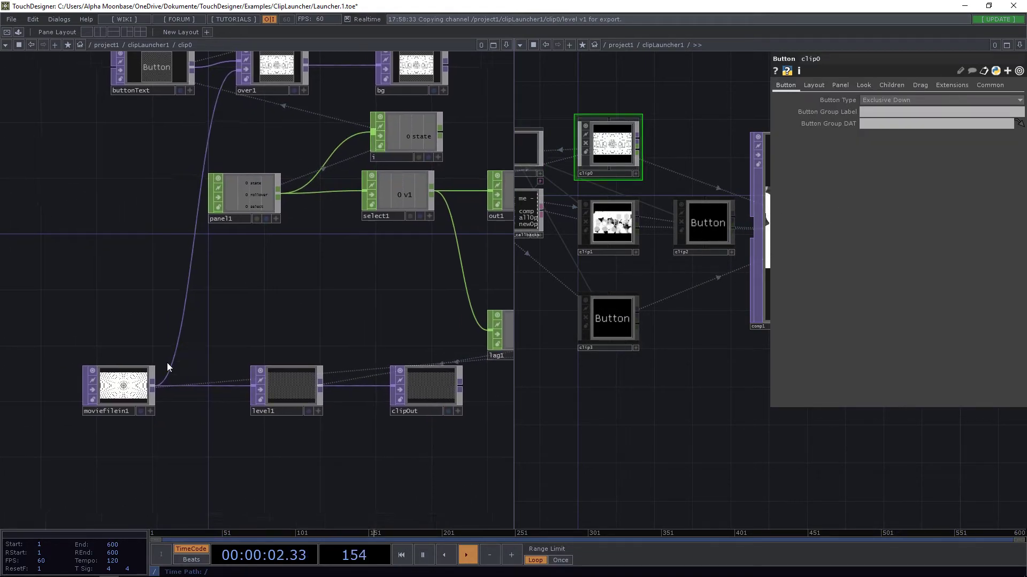
click(122, 386)
key(p)
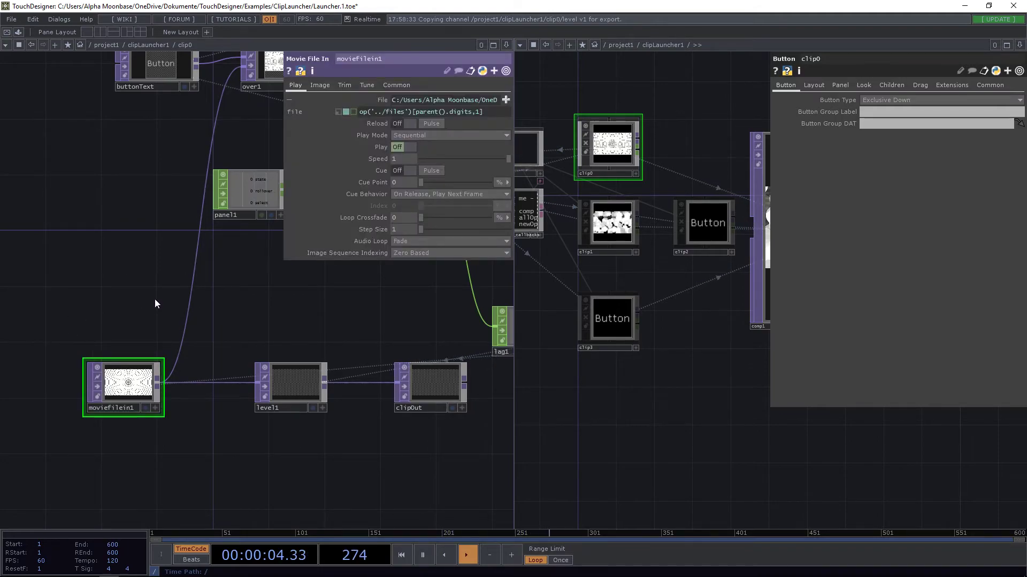
click(366, 86)
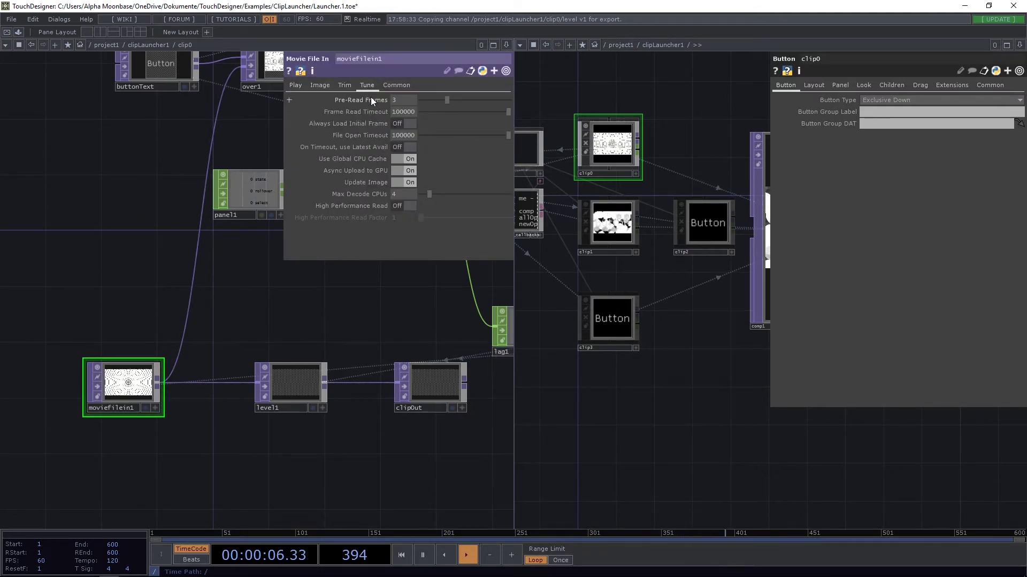
click(403, 123)
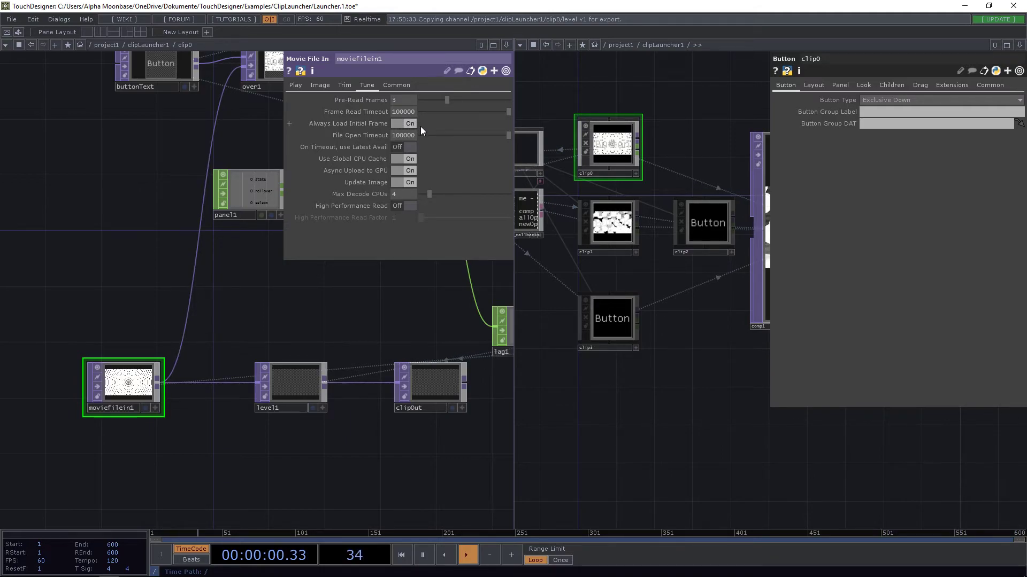
drag(509, 136, 419, 136)
Recreate all replicator1 operators with the updated movie loading settings and check the preview images of the clips
drag(602, 96, 651, 88)
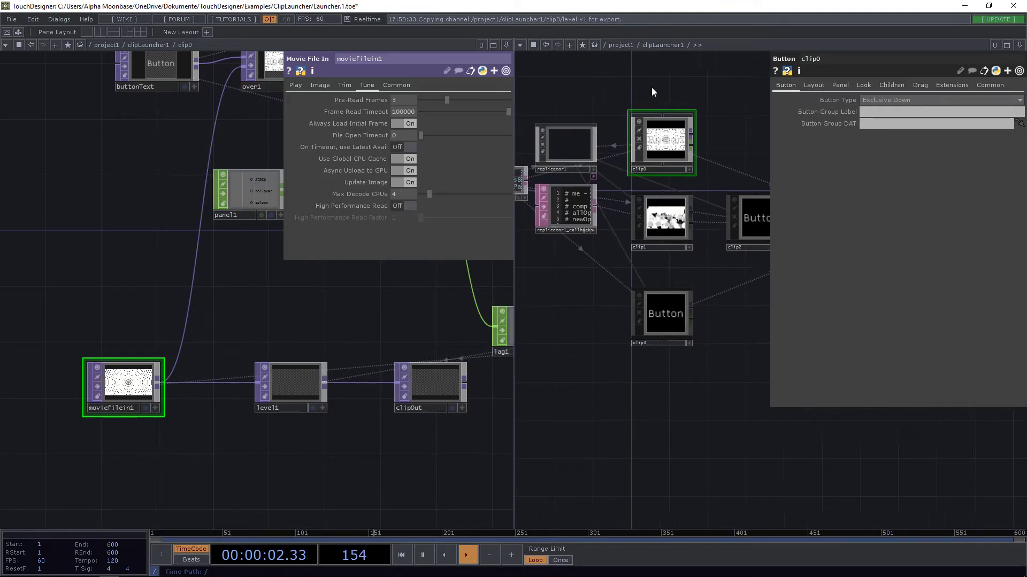
click(572, 142)
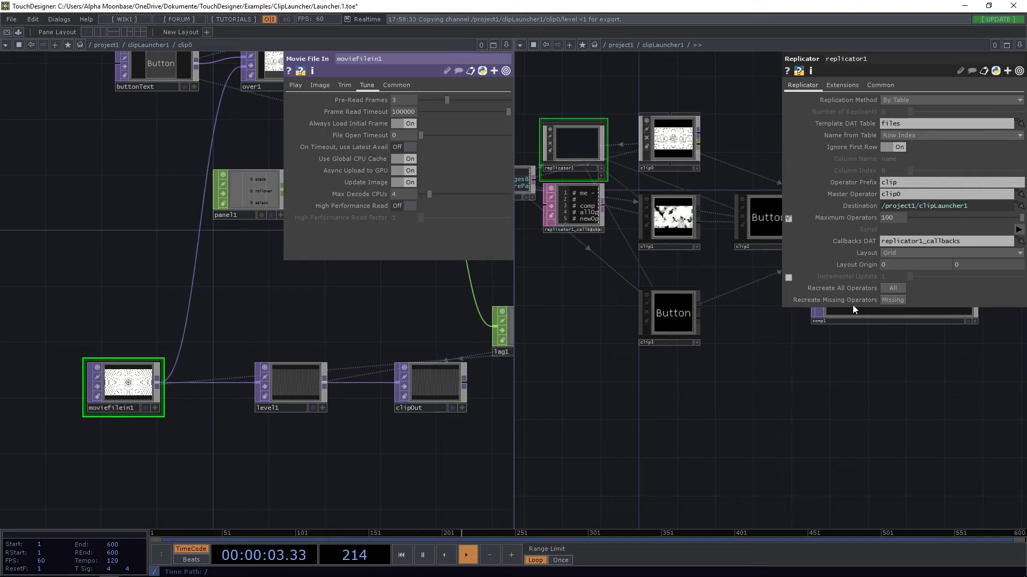
click(888, 288)
drag(779, 406, 701, 436)
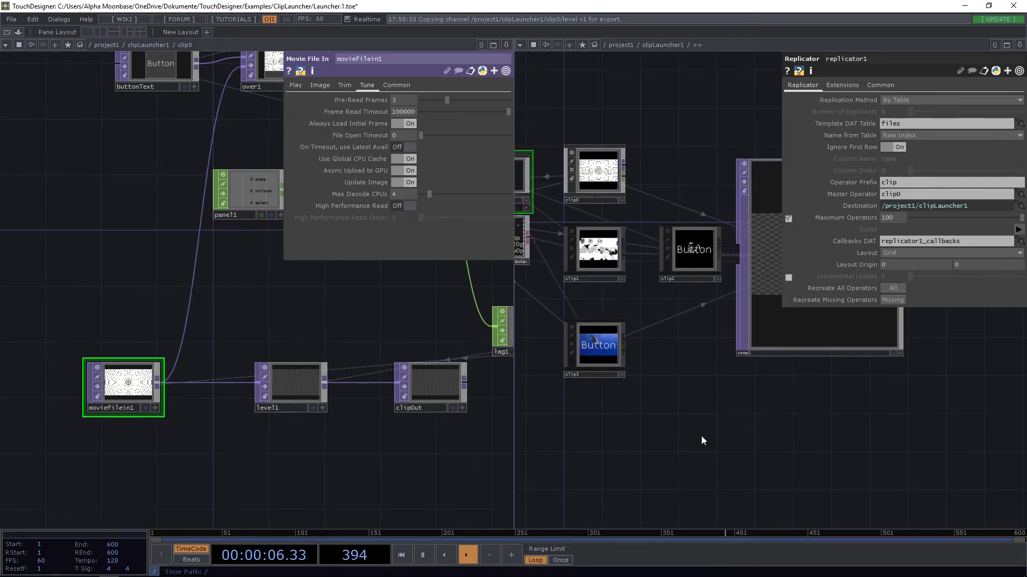
scroll(667, 393, up, 2)
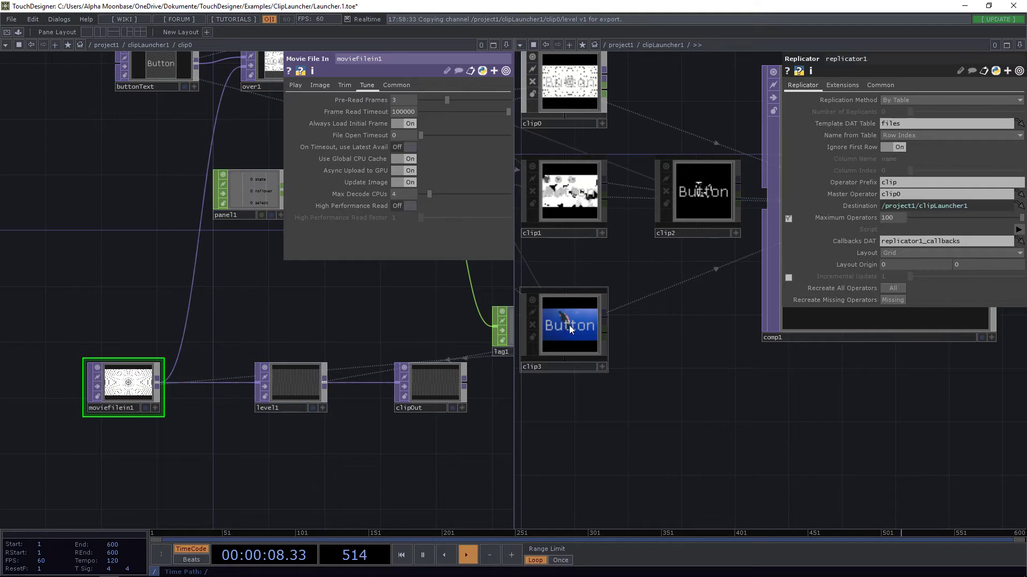
drag(740, 353, 626, 371)
scroll(608, 365, down, 2)
drag(630, 148, 714, 128)
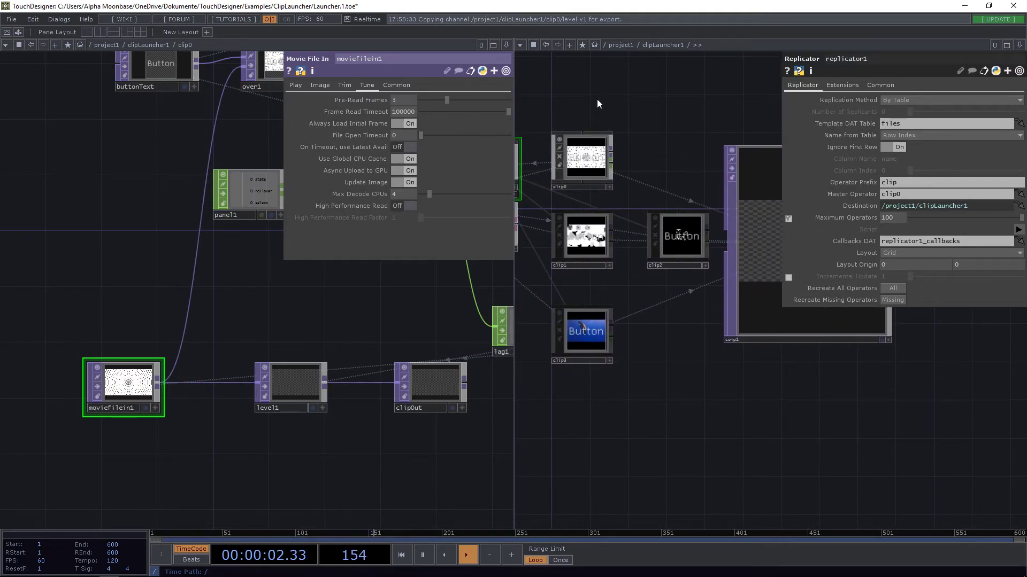
Close the second network pane showing clipLauncher1 and frame clip0's whole internal network in the remaining pane
drag(167, 163, 136, 291)
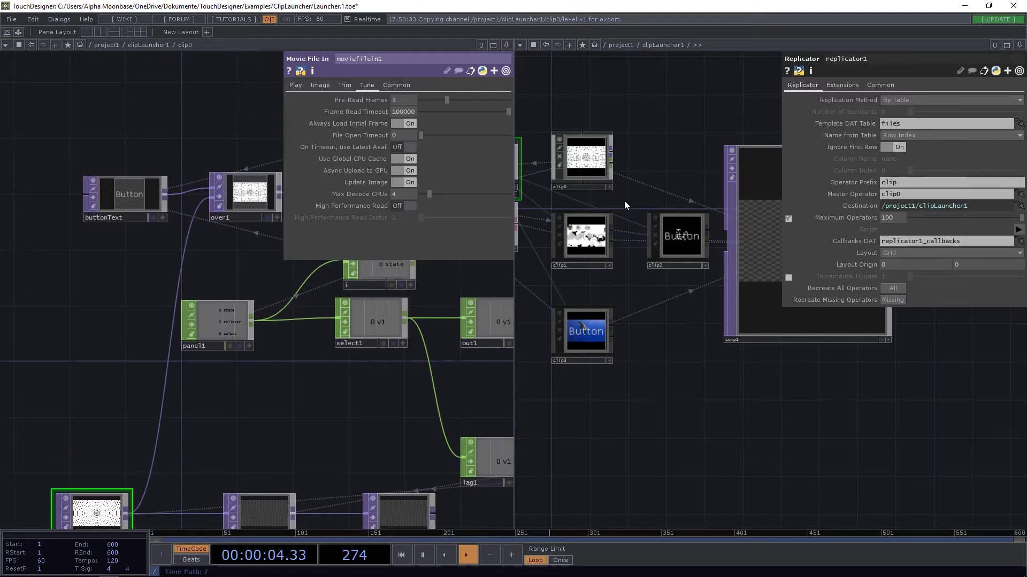
middle_drag(598, 188, 635, 209)
drag(722, 375, 809, 322)
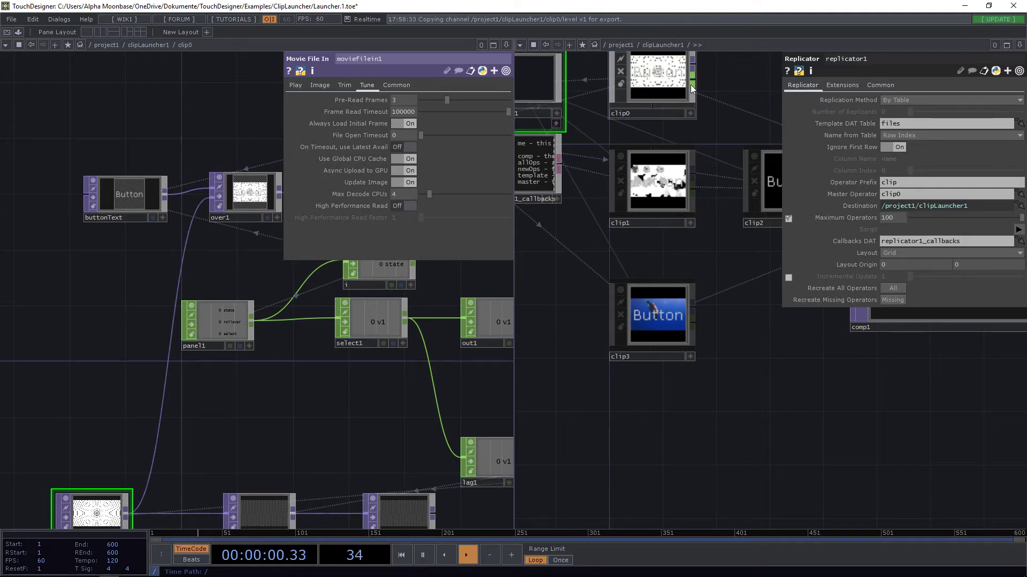
drag(154, 120, 172, 131)
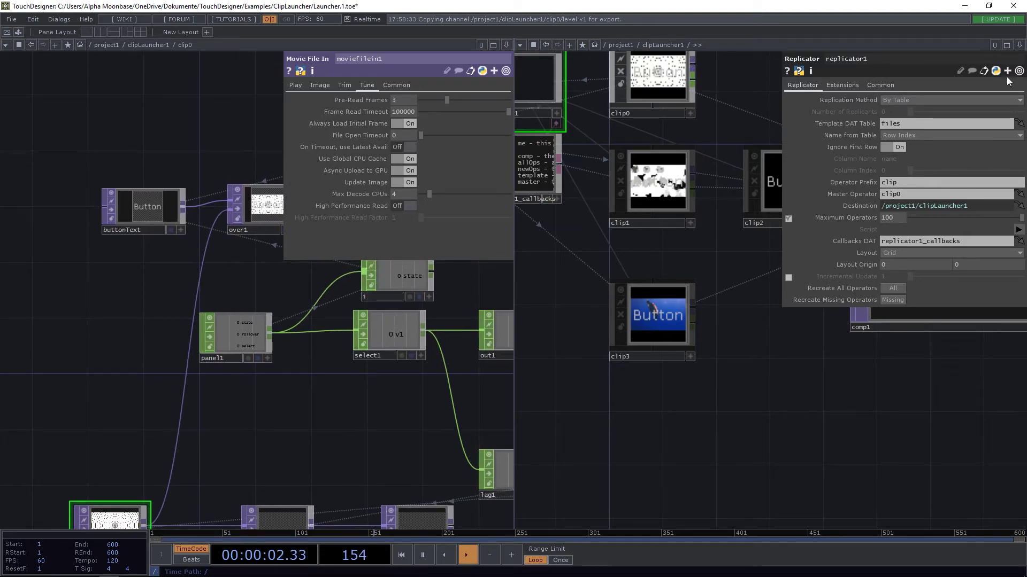
click(1020, 45)
click(961, 120)
key(h)
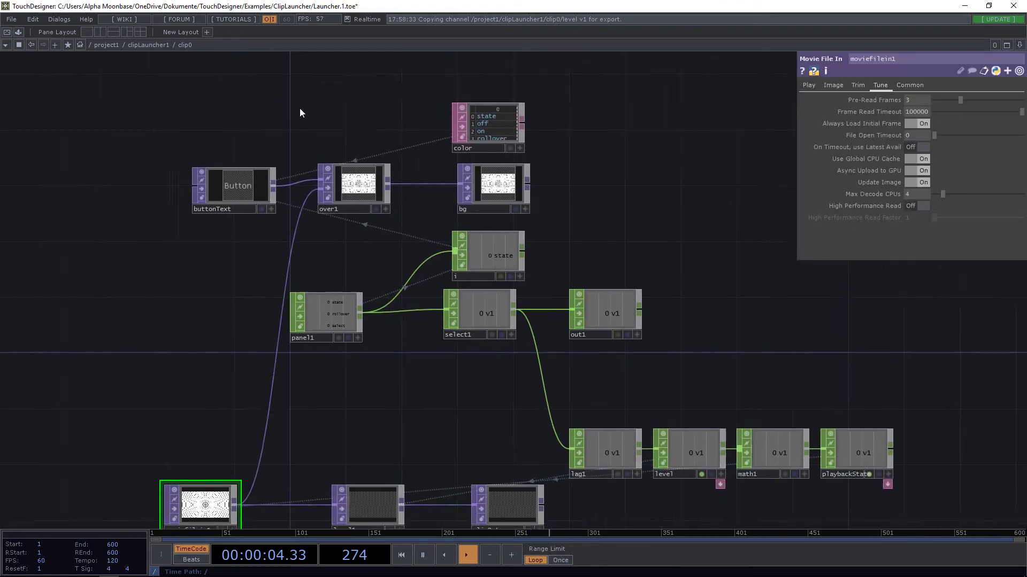
Set the DAT parameter of the buttonText operator to ../files
click(289, 179)
click(818, 87)
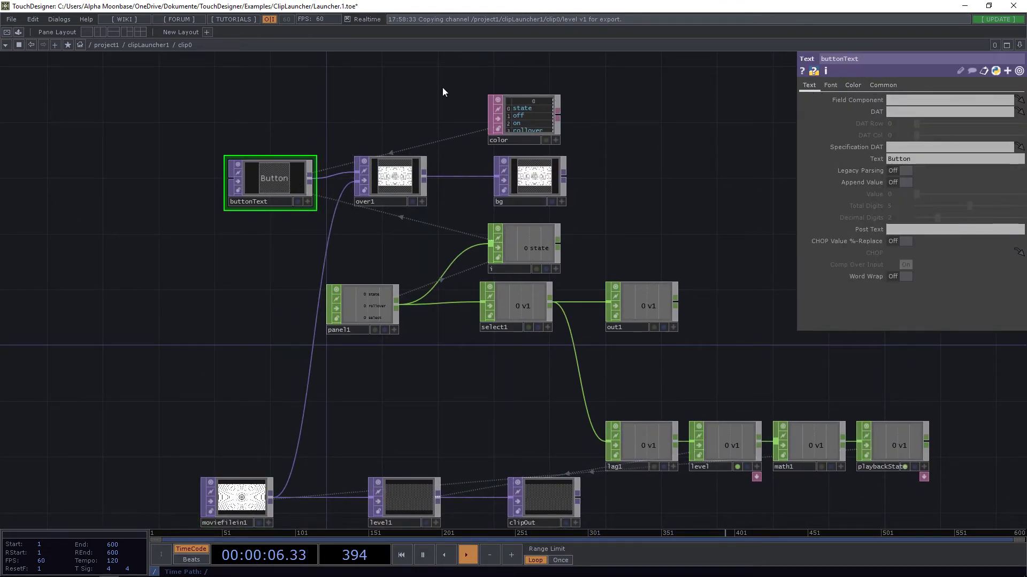
scroll(235, 147, up, 5)
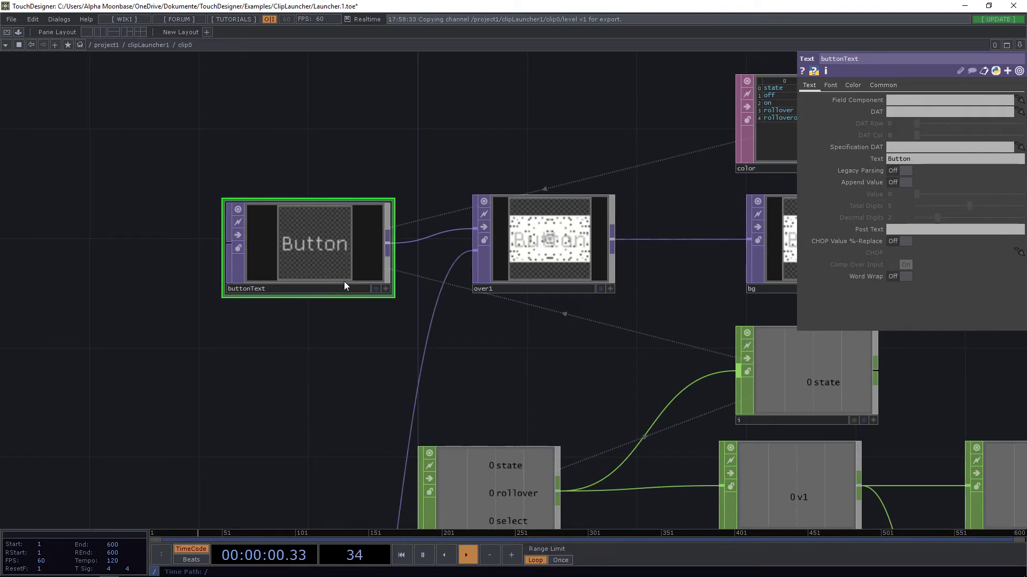
click(915, 113)
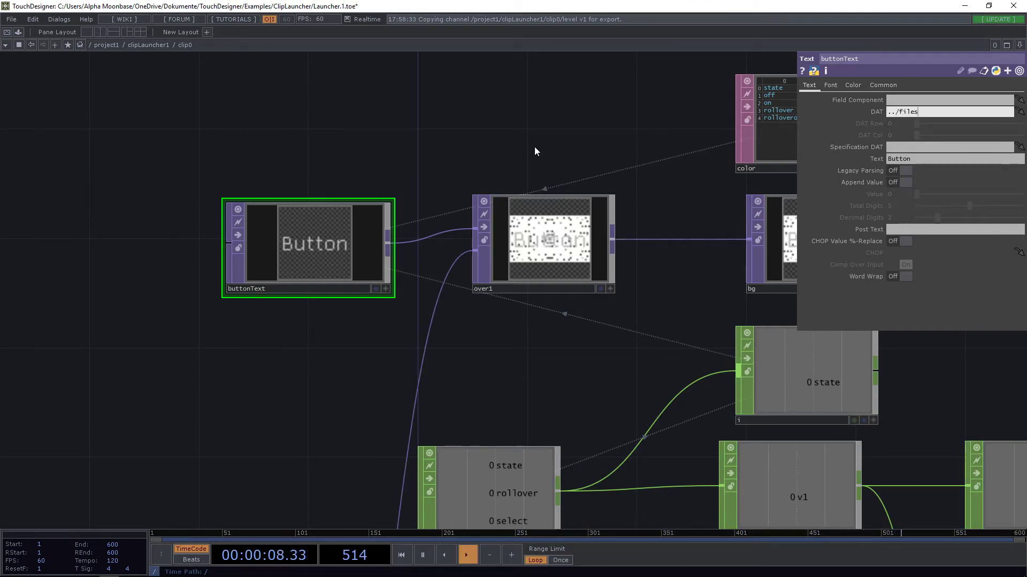
key(Return)
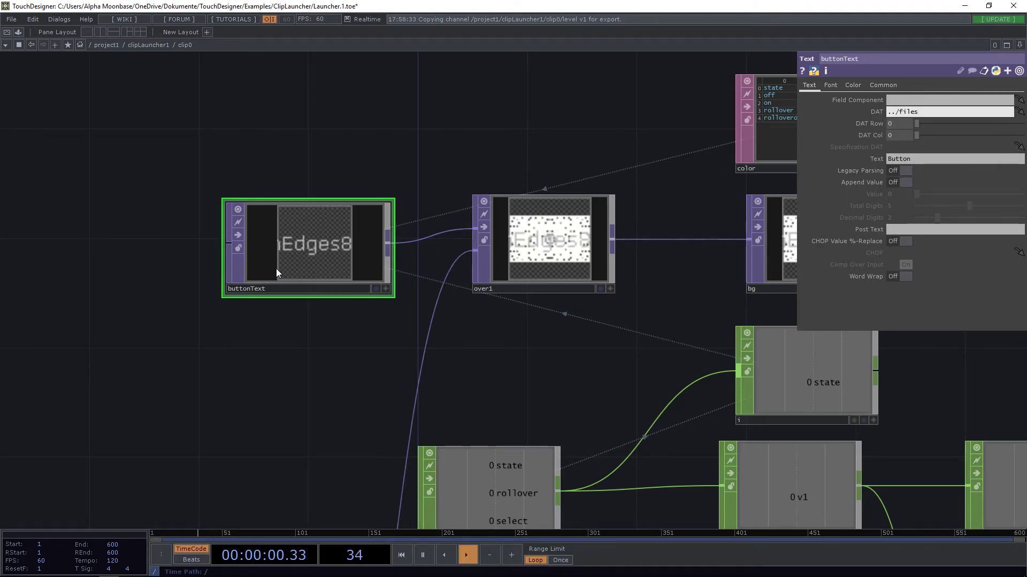
Expand buttonText's DAT Row and DAT Col parameters to expose the rowindex and colindex fields
scroll(276, 268, up, 3)
drag(492, 126, 426, 152)
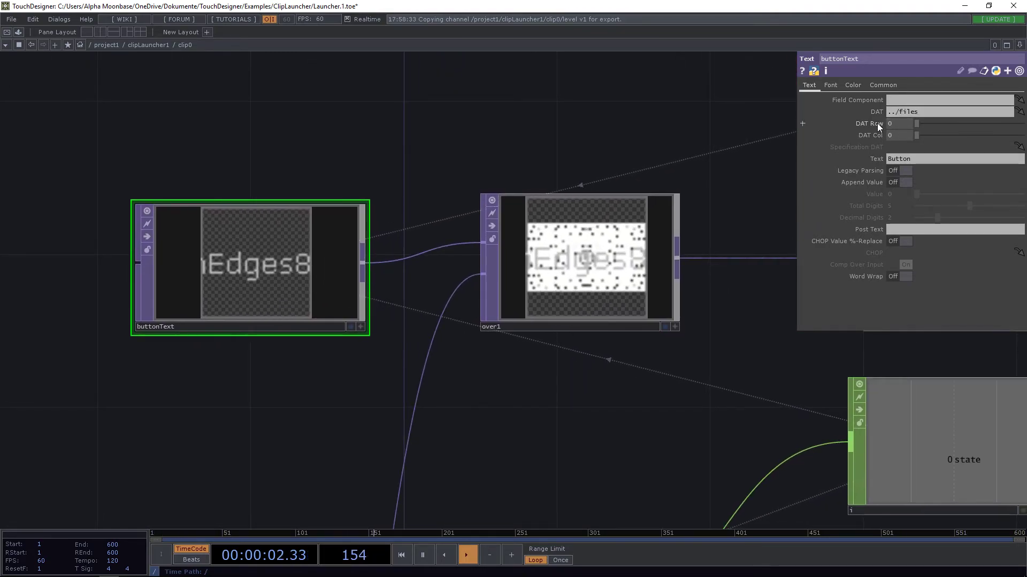
click(849, 124)
click(846, 146)
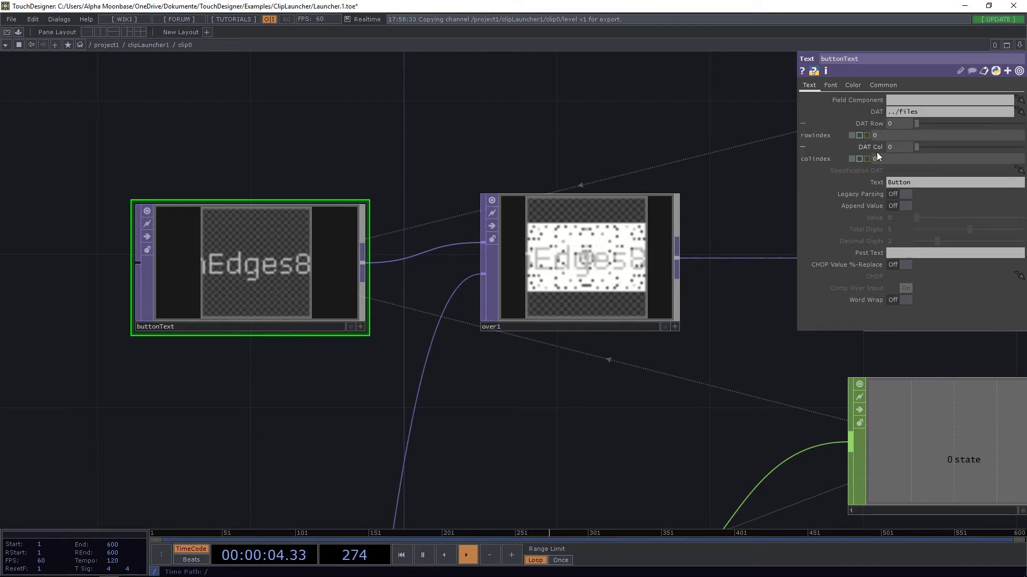
Go up to the clipLauncher1 network and examine the row and column layout of the files table
click(148, 44)
scroll(188, 124, down, 3)
drag(52, 285, 410, 325)
scroll(348, 185, up, 10)
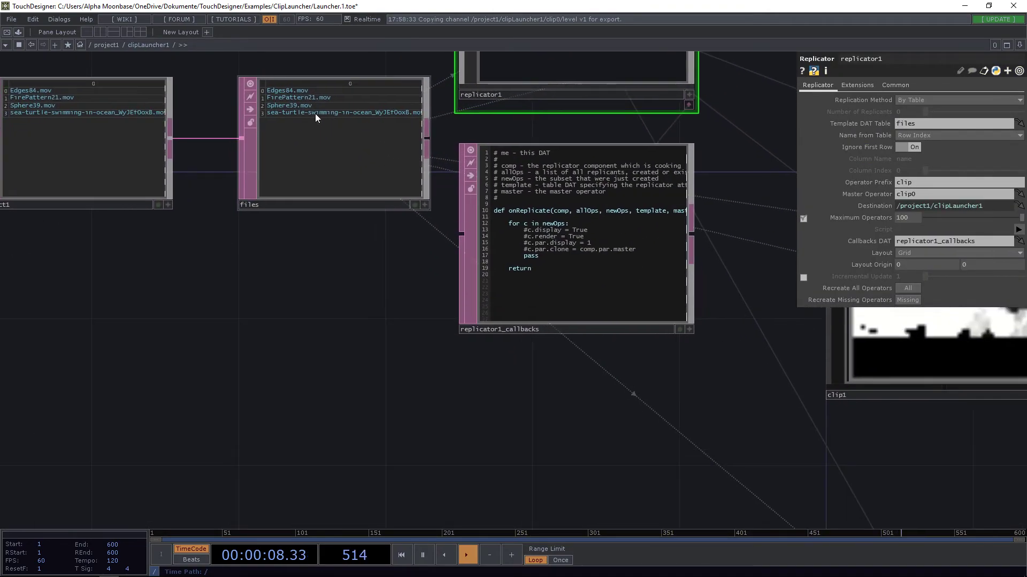
Set buttonText's rowindex parameter inside clip0 to parent().digits
scroll(535, 173, down, 3)
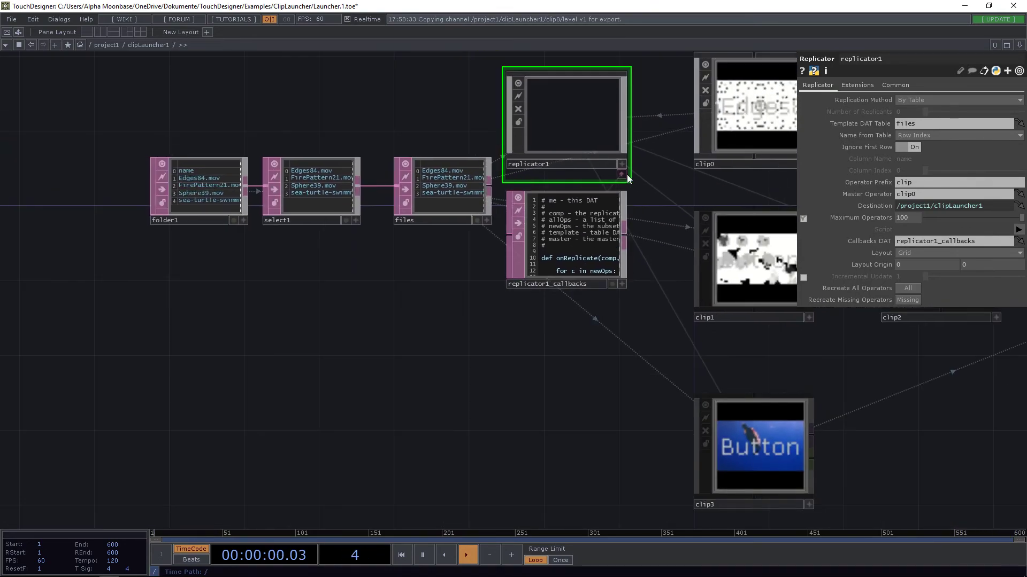
double_click(735, 114)
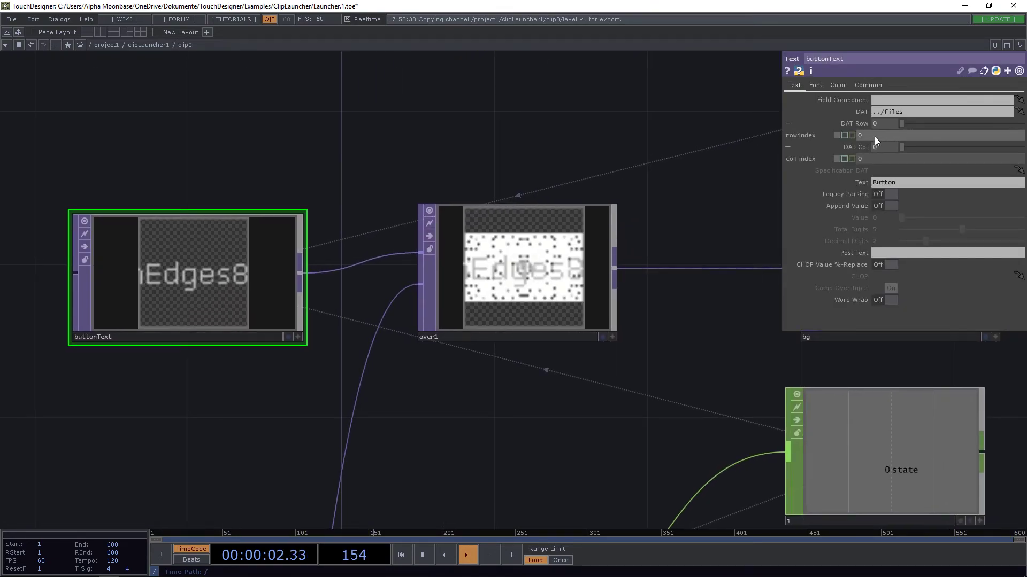
text(paren)
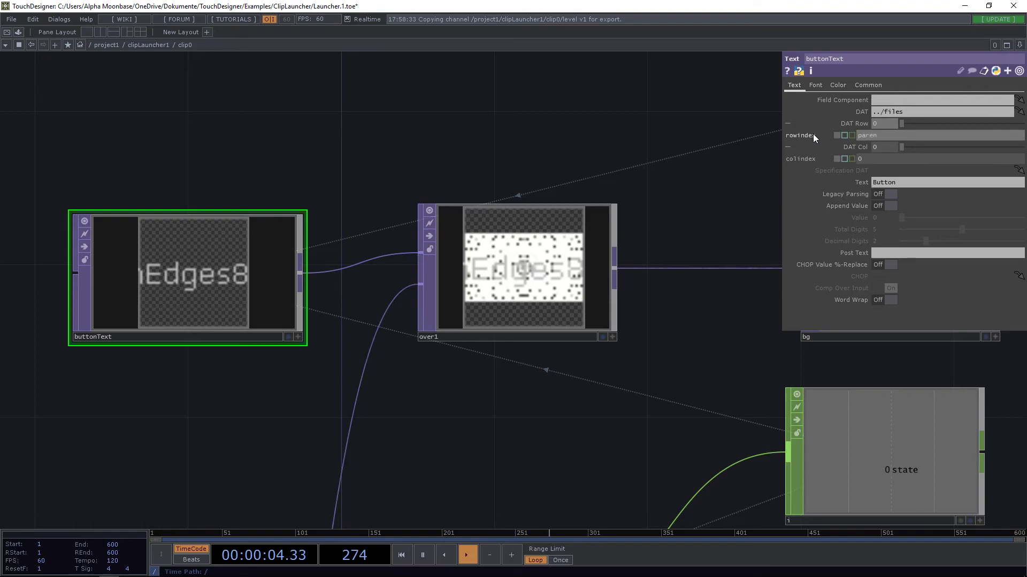
text(t().digits)
Go up to the clipLauncher1 network and recreate all operators of replicator1
click(150, 46)
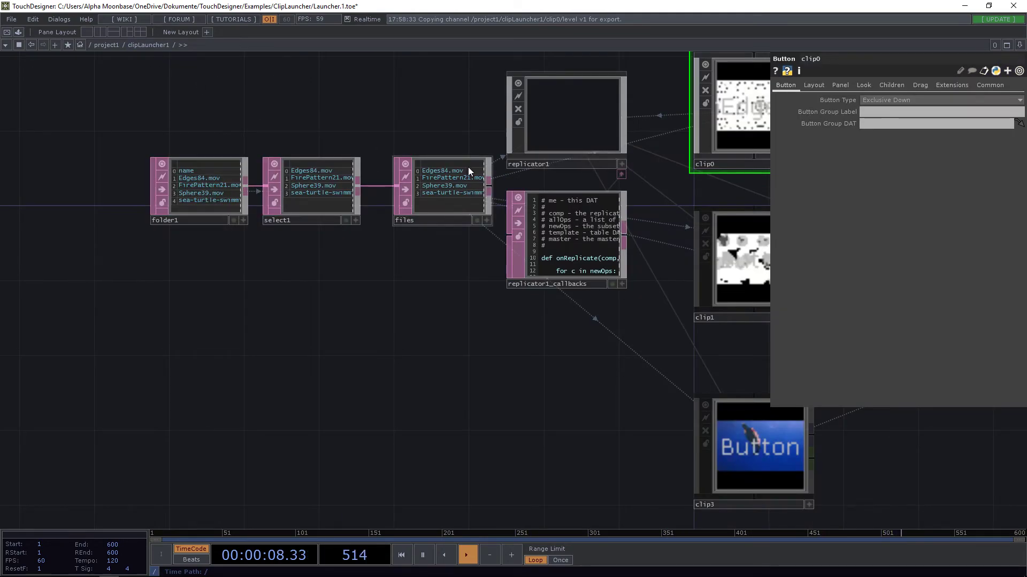
click(623, 112)
click(893, 288)
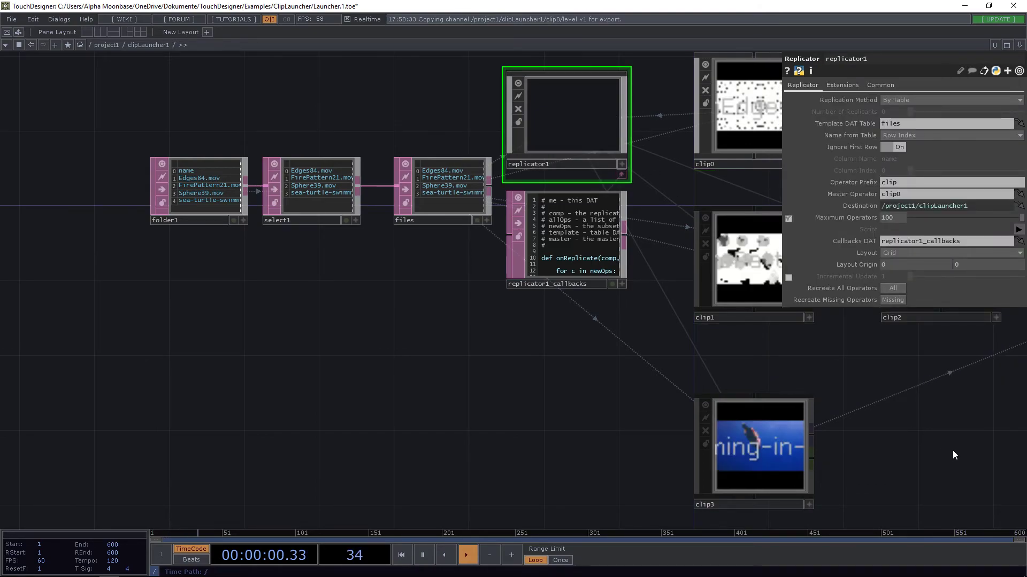
drag(951, 450, 617, 339)
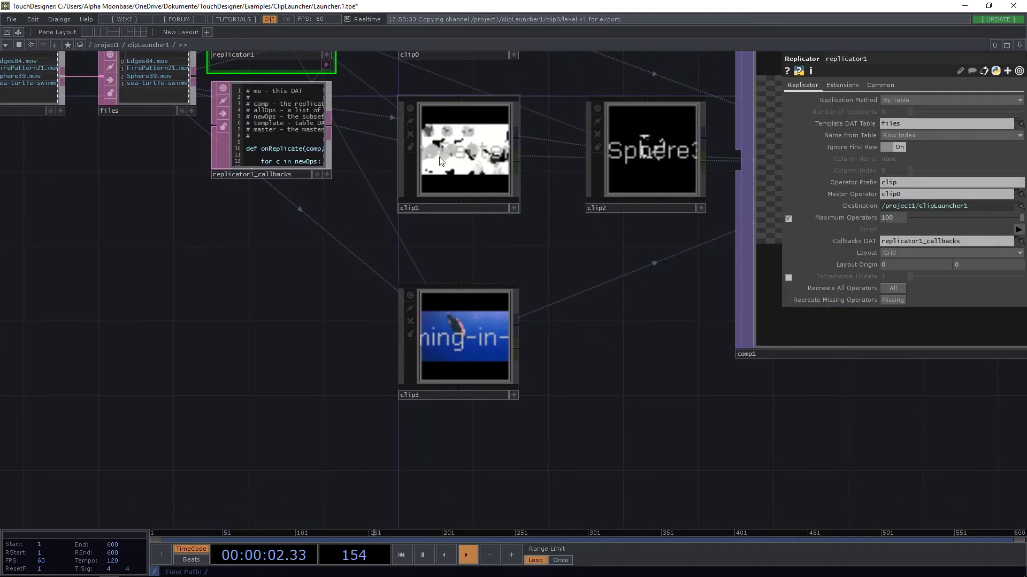
drag(528, 282, 486, 347)
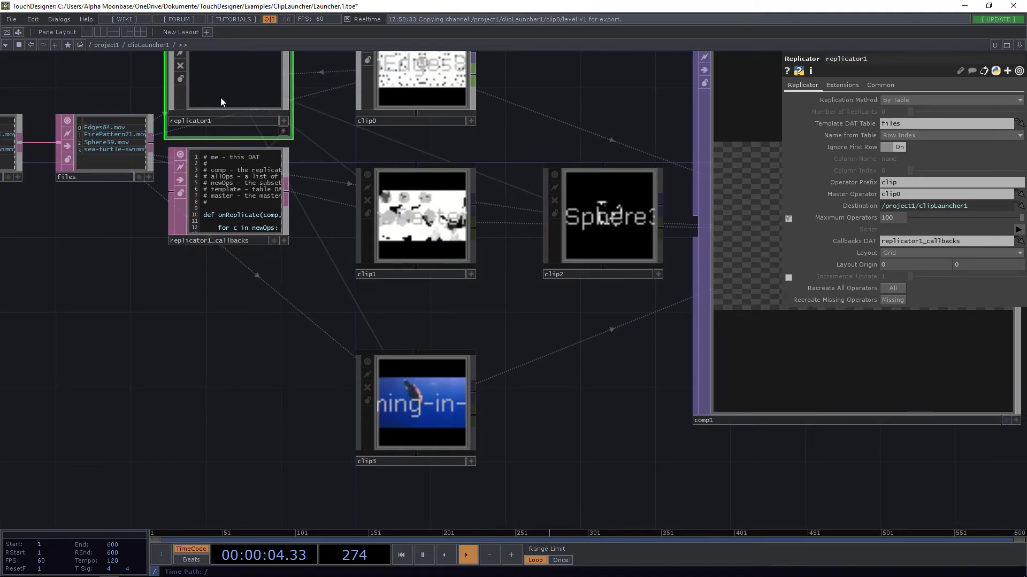
drag(521, 111, 549, 144)
Set the clip0 button's layout size to Width 300 and Height 200
click(426, 132)
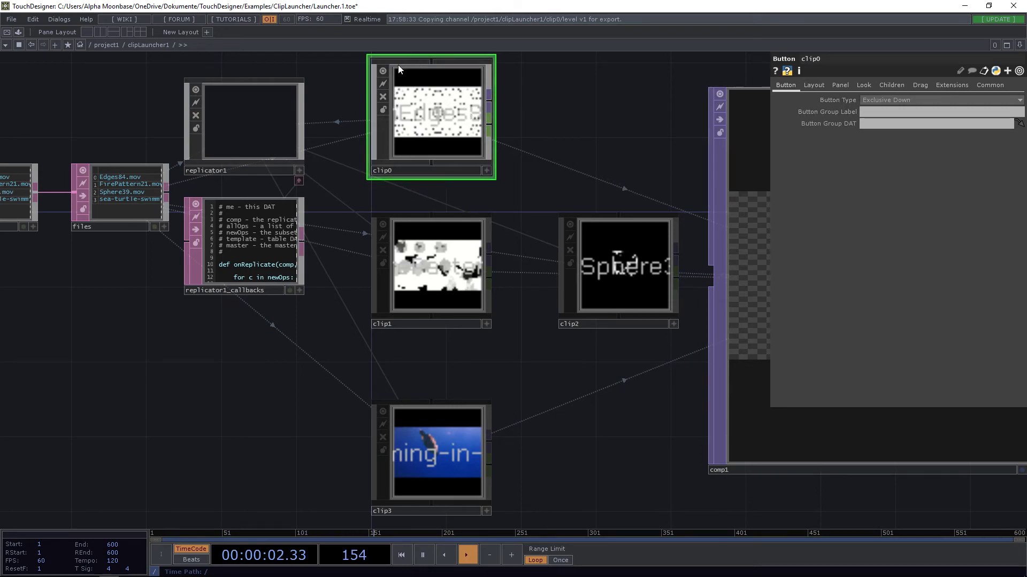
drag(619, 134, 636, 188)
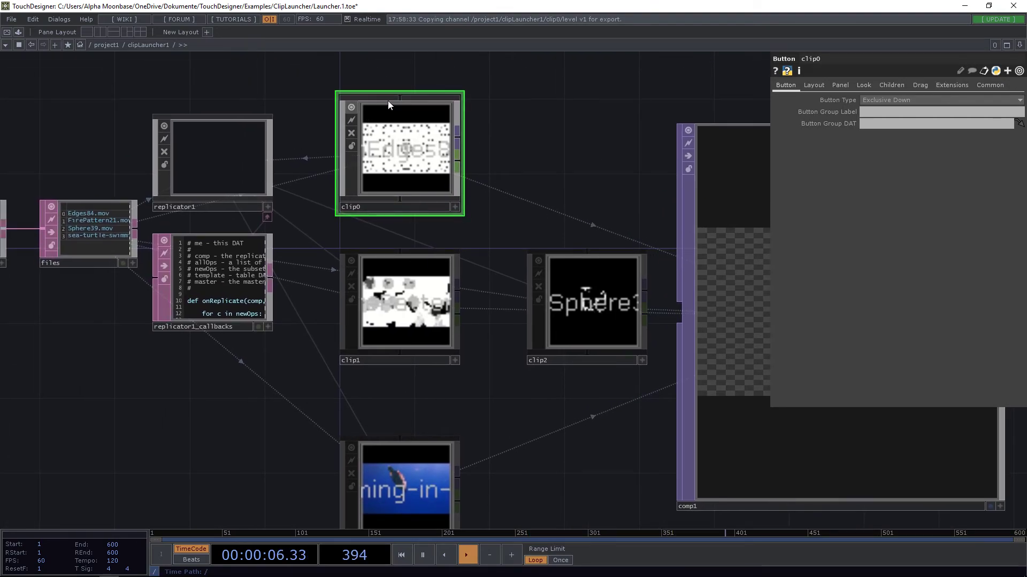
click(989, 85)
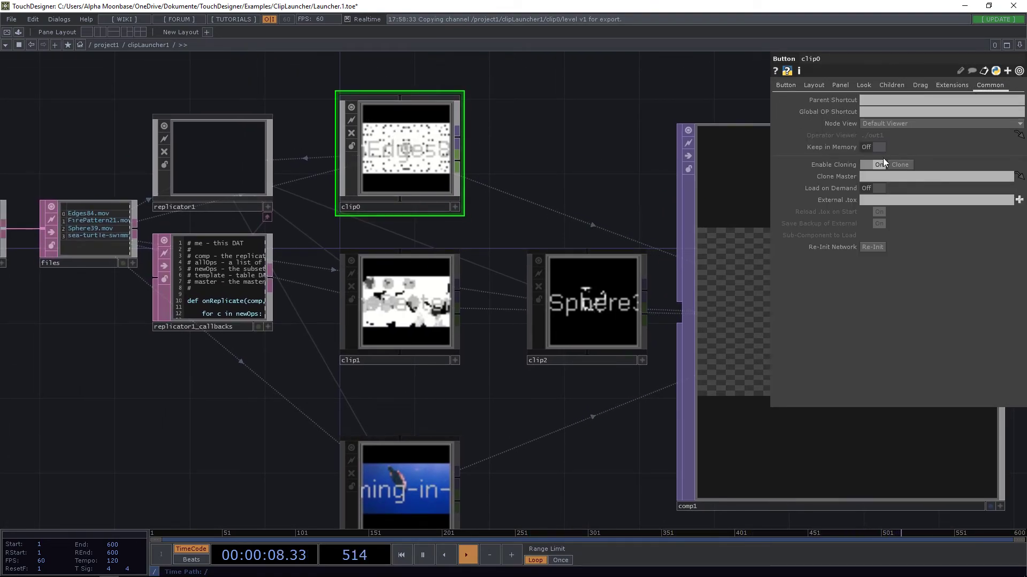
click(803, 85)
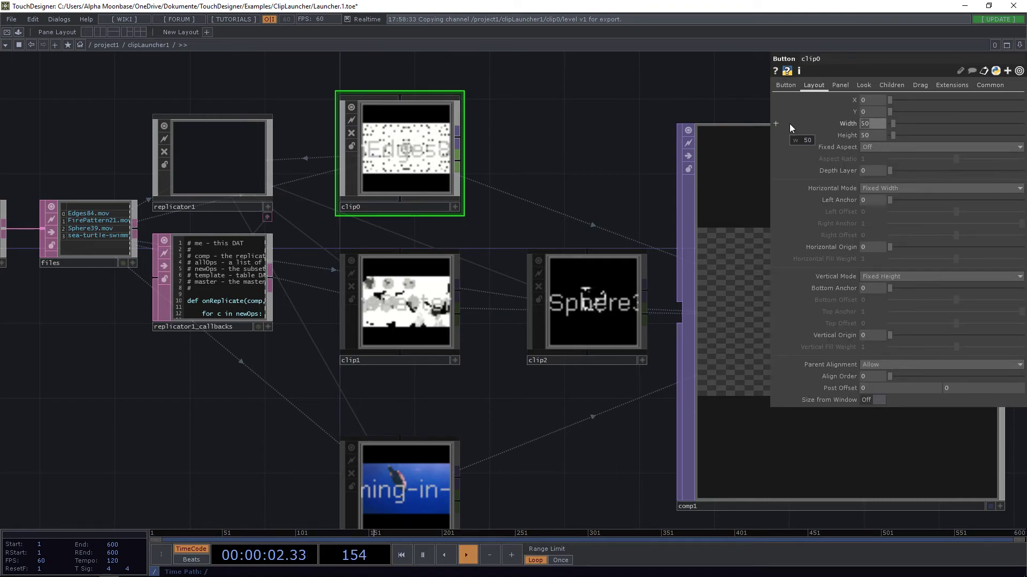
text(300)
key(Tab)
text(200)
key(Return)
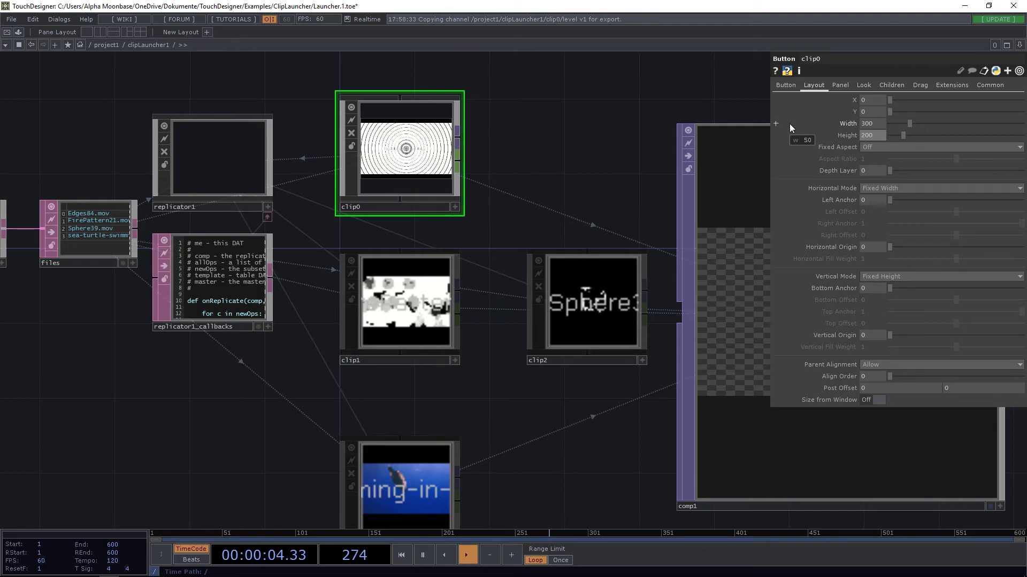
Set clip0's layout Width to 200 and Height to 100
click(879, 123)
text(200)
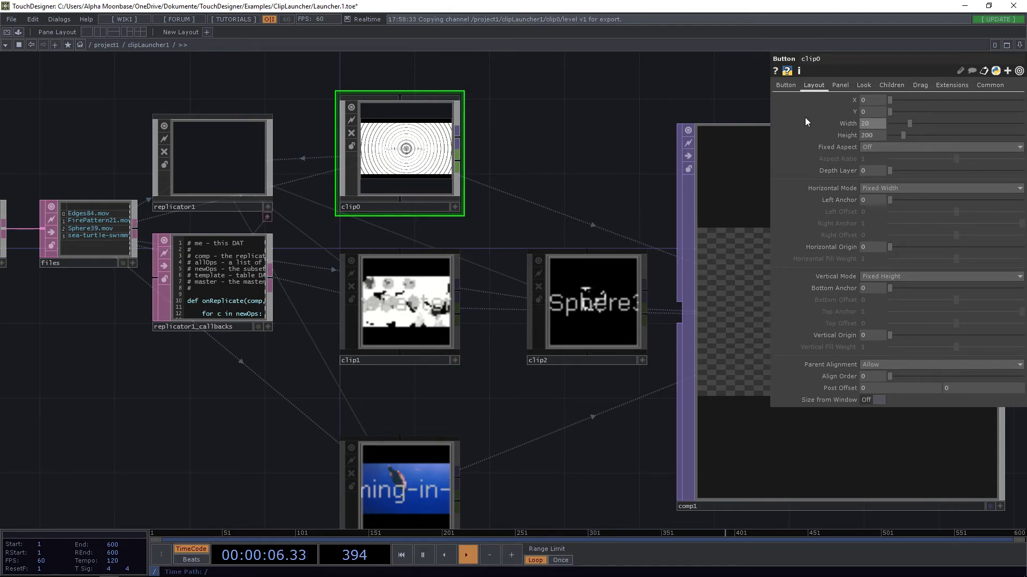
key(Tab)
text(100)
key(Return)
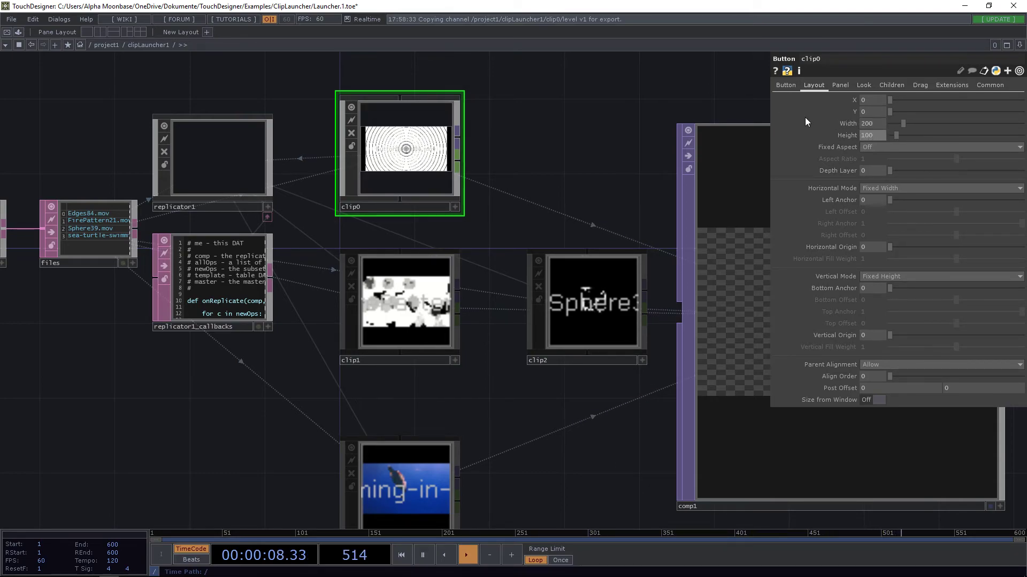
Inspect clip0's label at the new button size and recreate all replicants from the resized clip0 master
scroll(422, 150, up, 4)
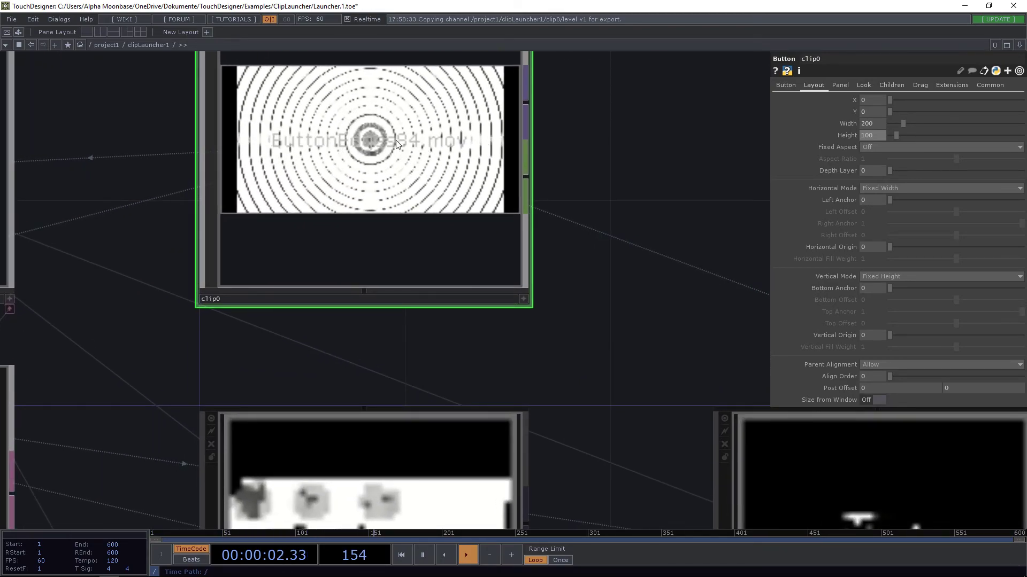
scroll(551, 160, down, 5)
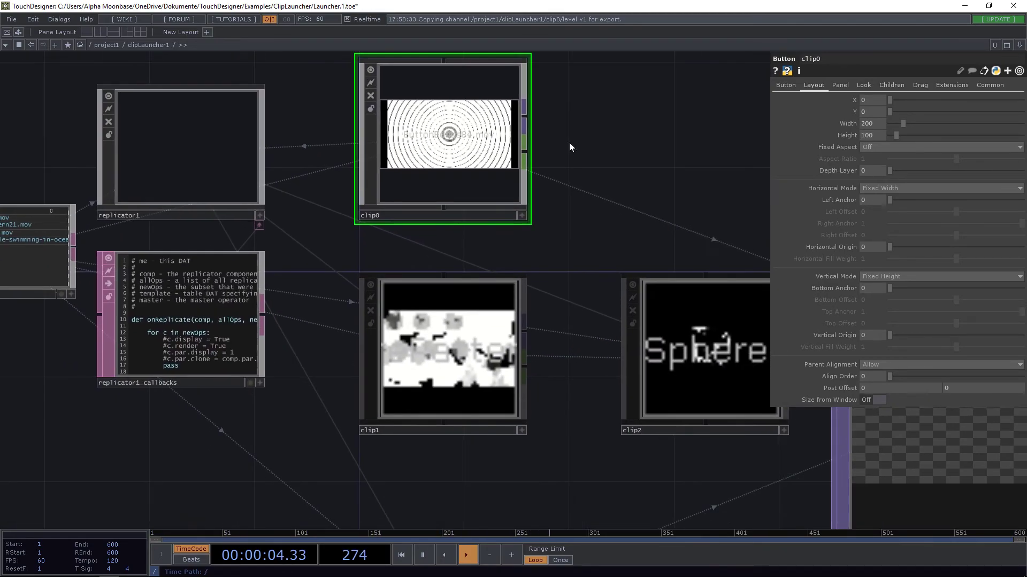
scroll(478, 134, up, 4)
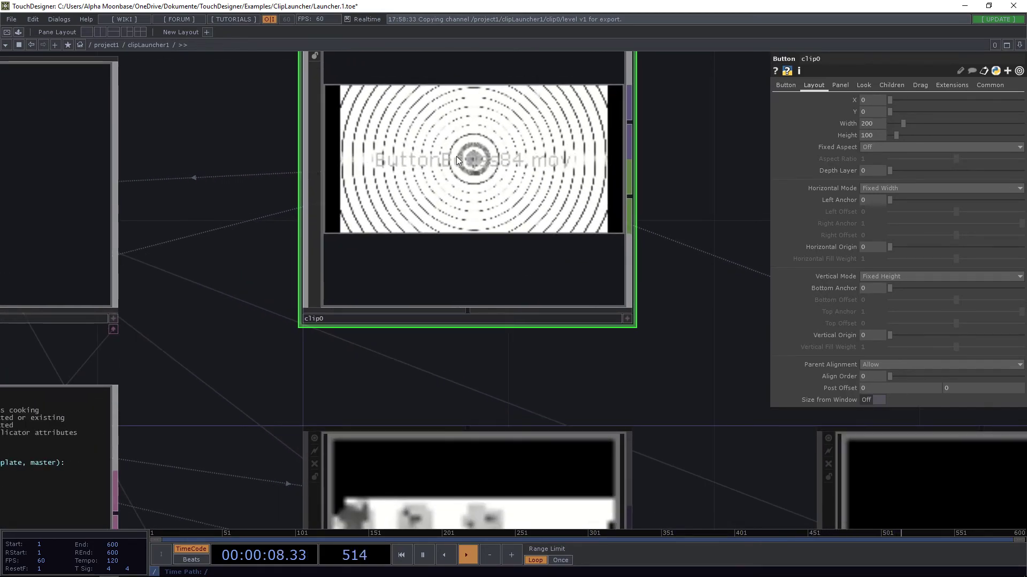
key(ctrl+z)
drag(495, 203, 394, 152)
scroll(394, 152, down, 4)
click(137, 170)
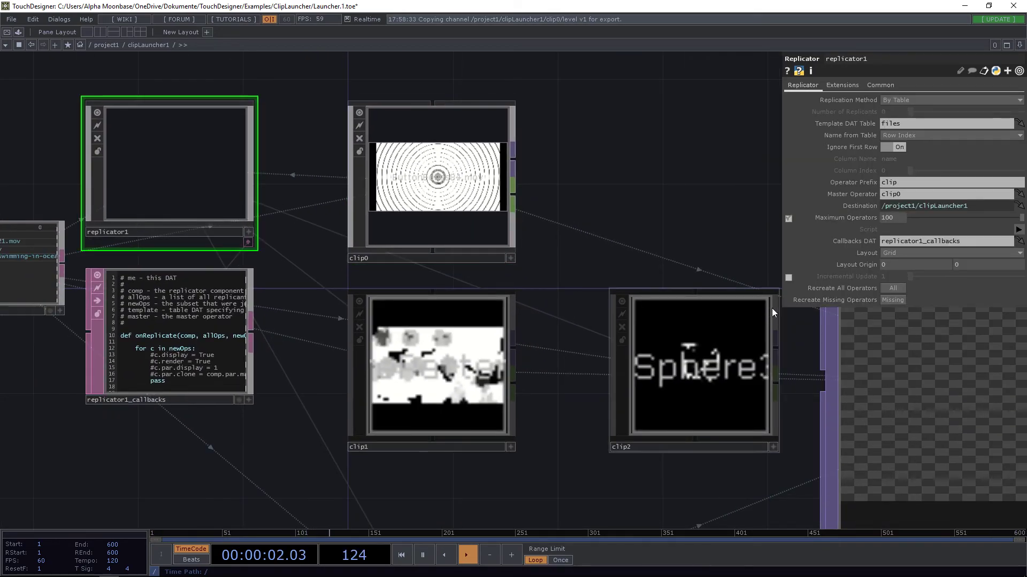
click(891, 289)
Activate the viewers of clip2, clip1 and clip3, and launch clip1 and clip3 to check comp1's output
drag(554, 481, 374, 228)
scroll(374, 227, down, 3)
drag(428, 255, 567, 355)
drag(271, 365, 311, 353)
drag(650, 324, 362, 322)
scroll(363, 322, down, 4)
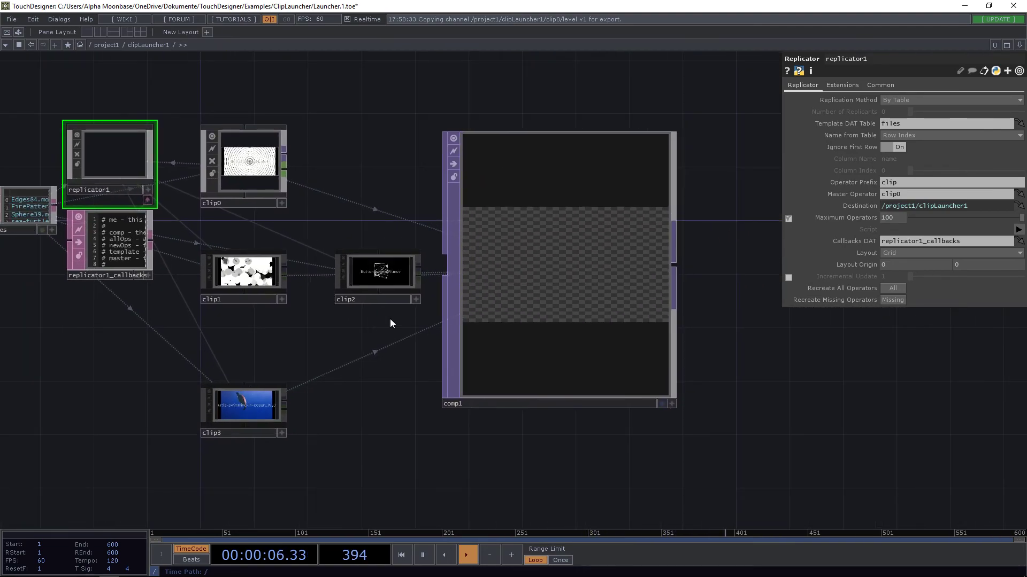
click(416, 299)
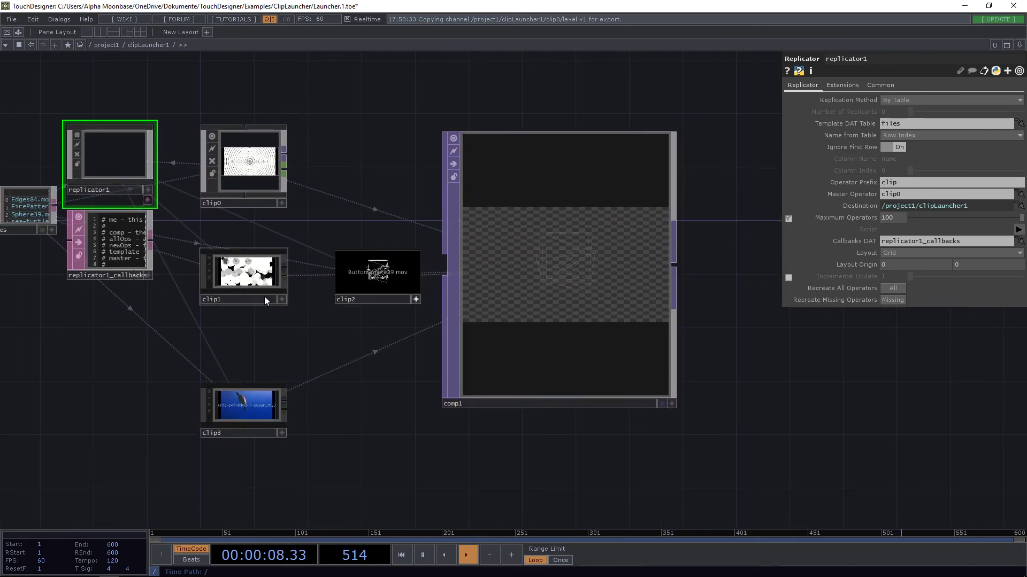
click(254, 271)
click(282, 299)
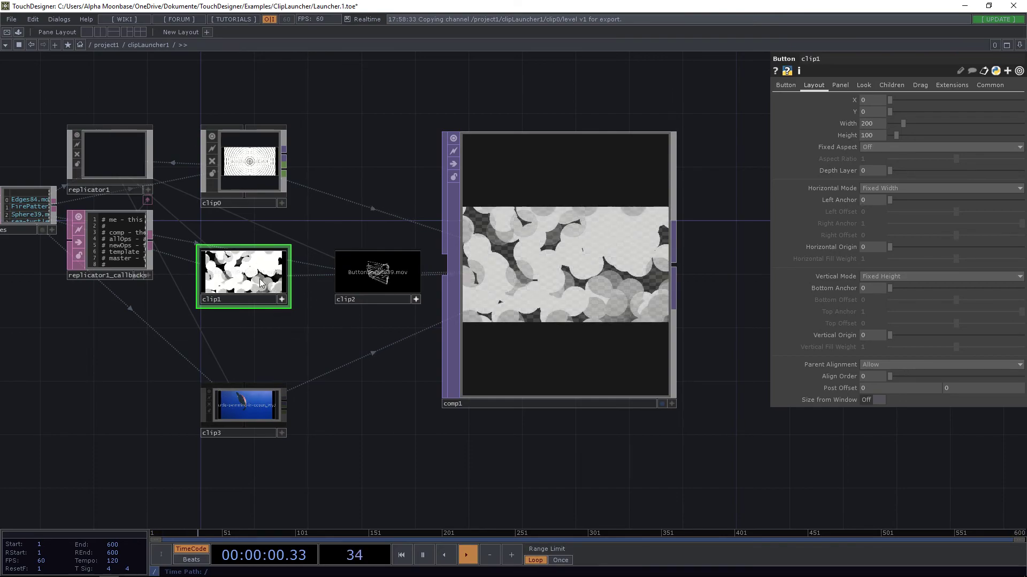
click(282, 433)
click(255, 410)
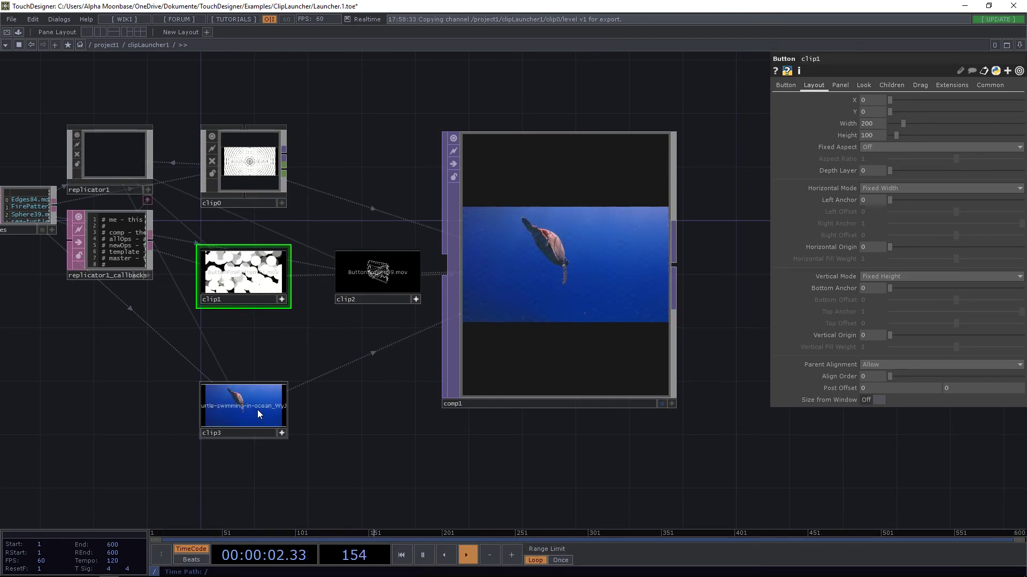
Deactivate the viewers of clip3, clip1 and clip2
click(282, 433)
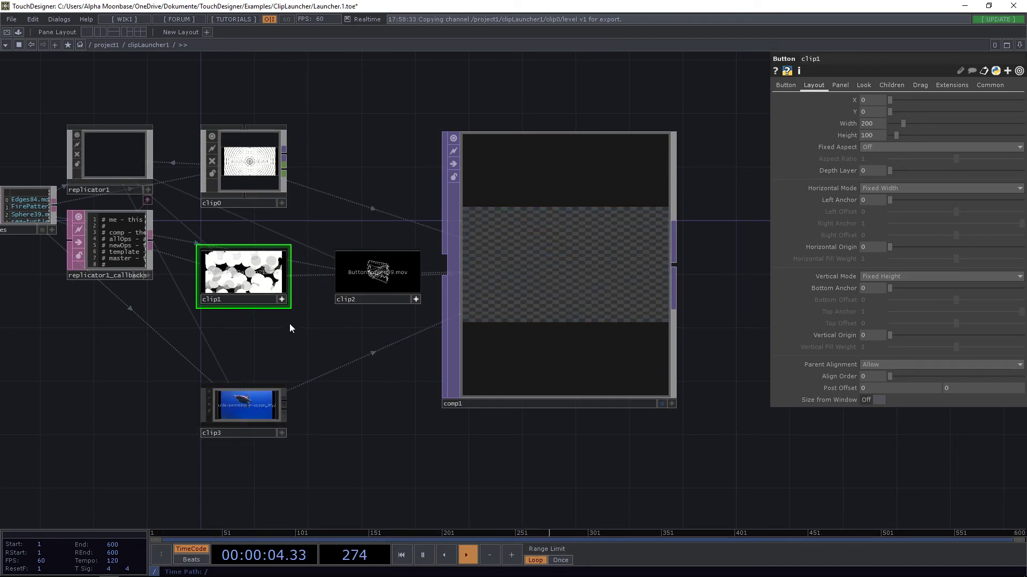
click(282, 299)
click(416, 300)
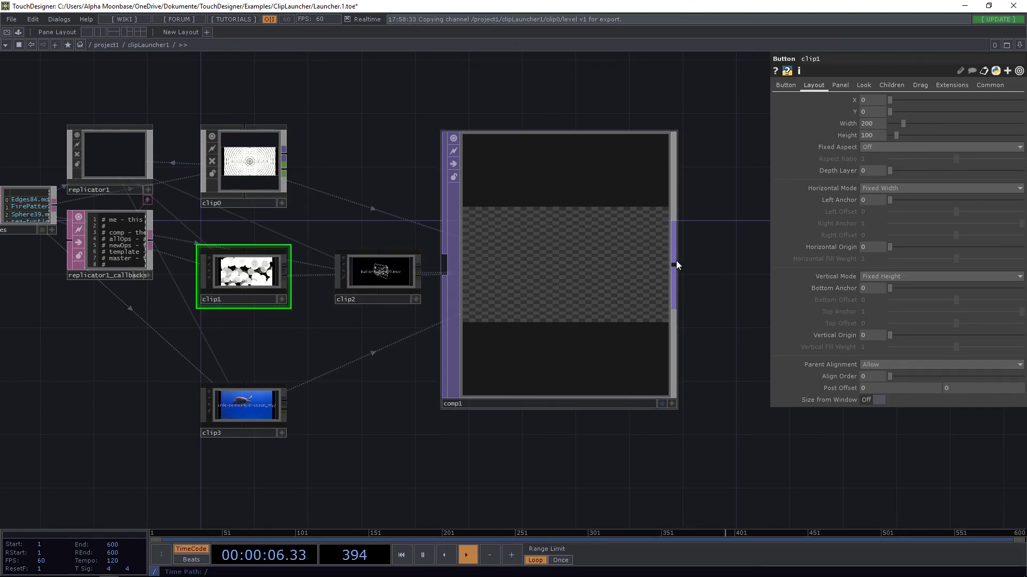
Add an Out TOP to comp1's output and place it beside the composite
right_click(676, 261)
text(out)
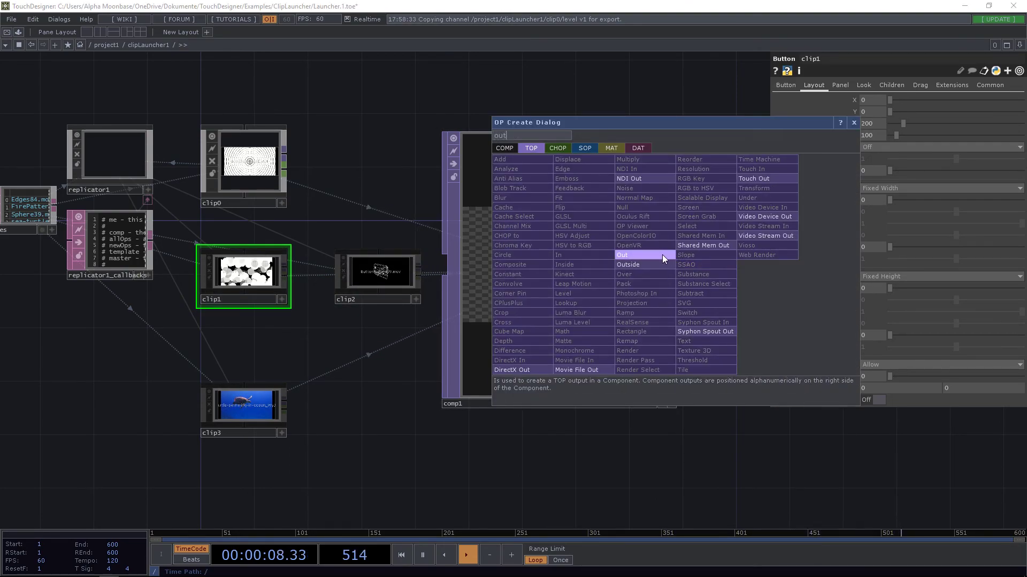
click(662, 255)
click(742, 267)
drag(760, 366, 740, 367)
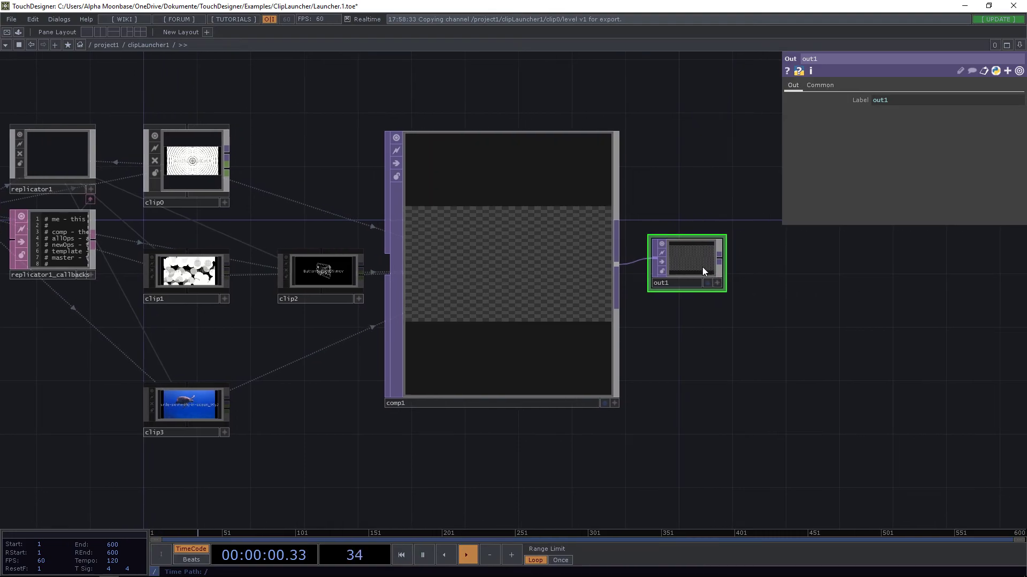
drag(702, 267, 714, 281)
Go up to the project1 network and examine the children alignment of the finished clipLauncher container
drag(306, 110, 406, 116)
middle_drag(228, 77, 182, 78)
scroll(128, 80, down, 2)
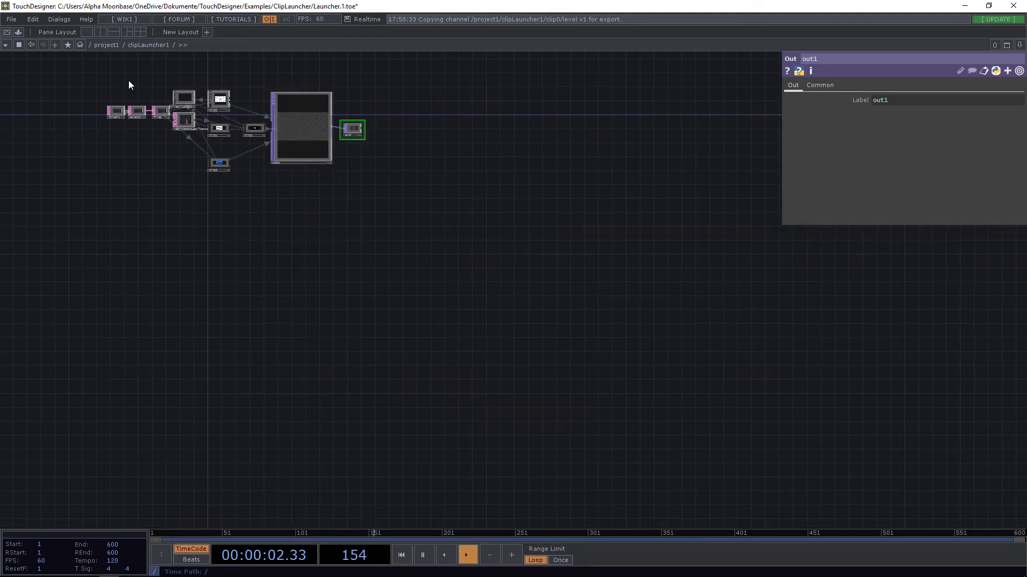
click(106, 45)
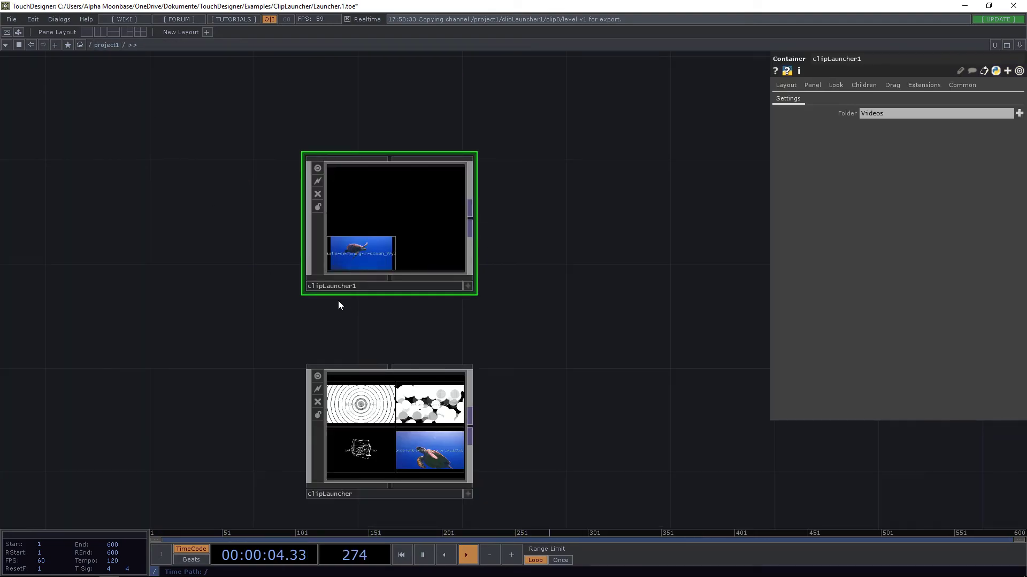
drag(547, 369, 573, 312)
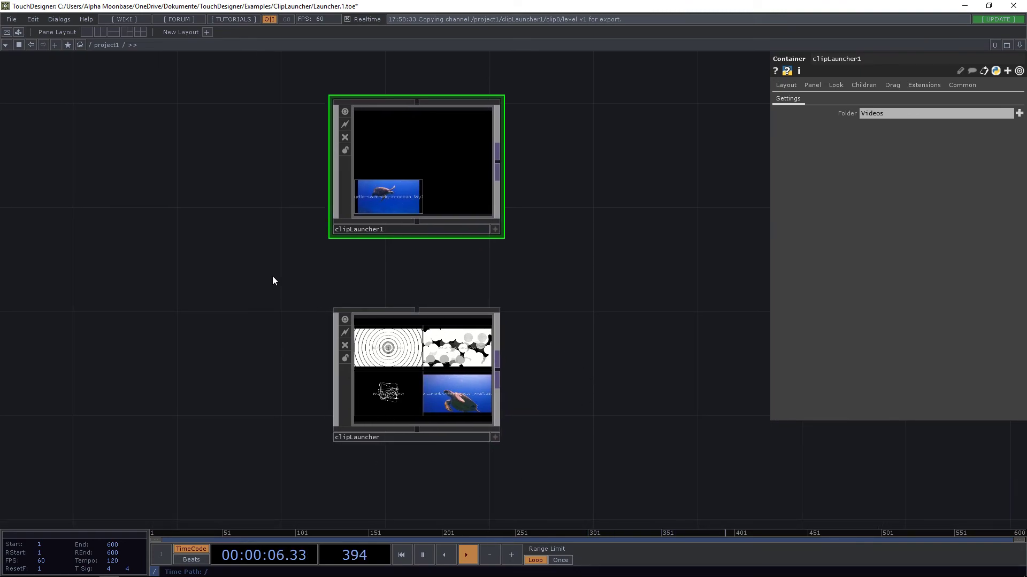
drag(273, 276, 669, 495)
scroll(468, 366, up, 2)
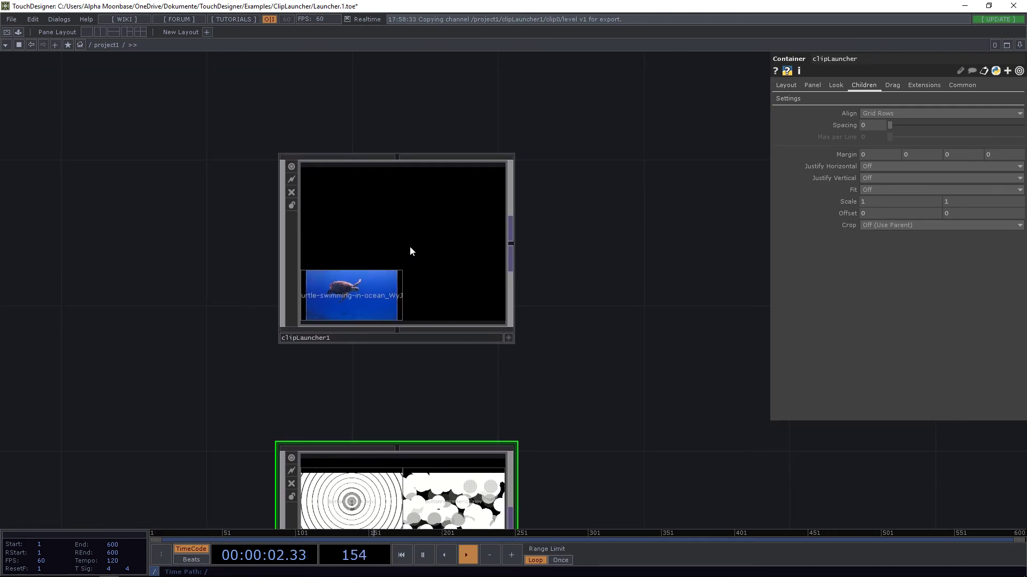
Set the Children Align option of the clipLauncher1 container to Grid Rows
click(399, 247)
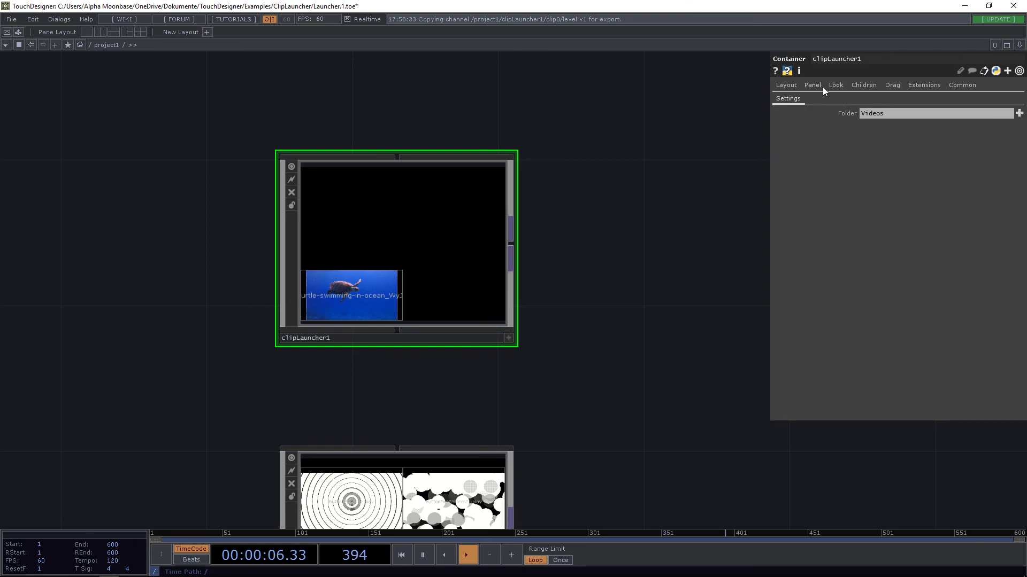
click(857, 86)
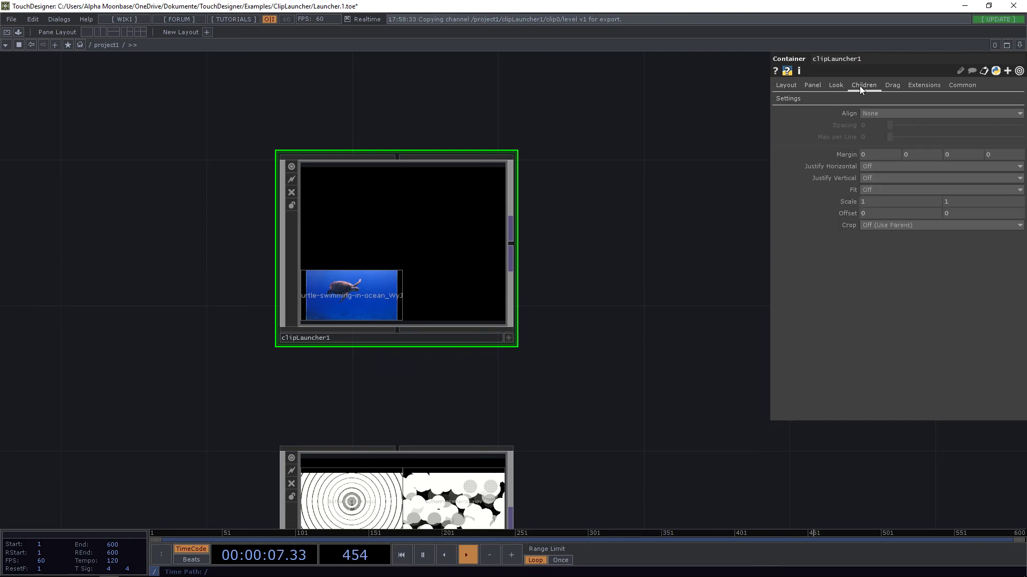
click(880, 114)
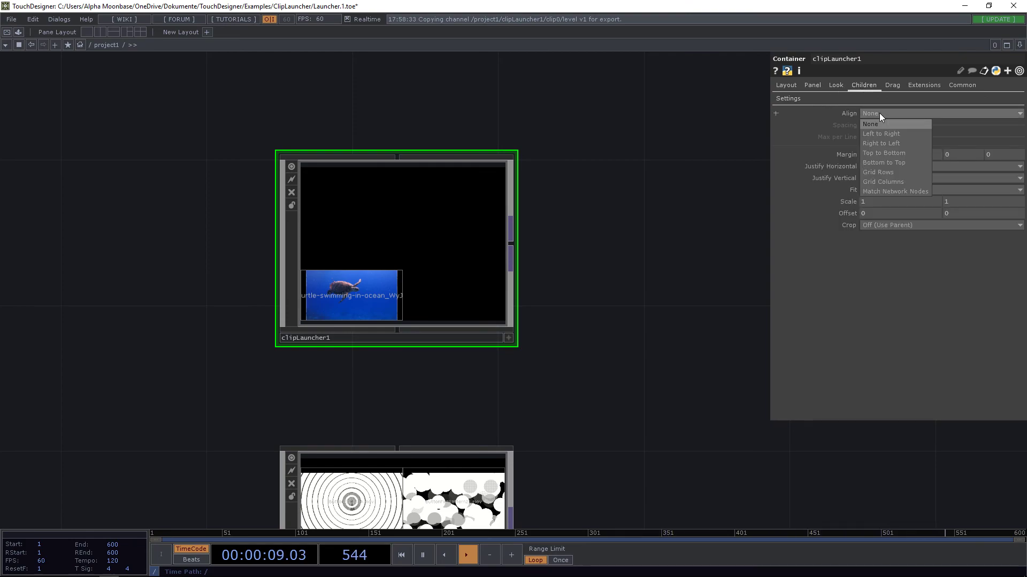
click(900, 173)
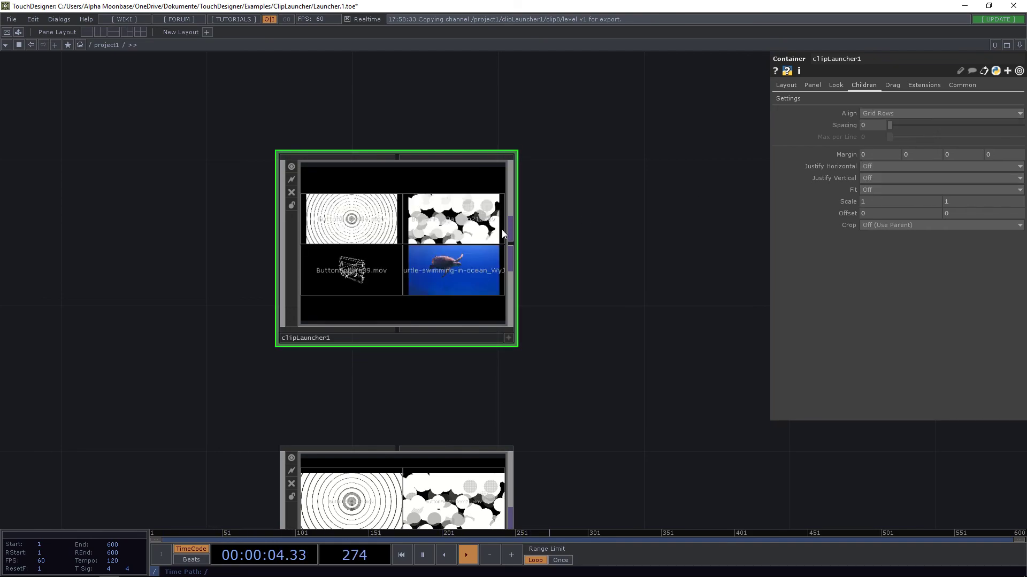
drag(577, 322, 621, 253)
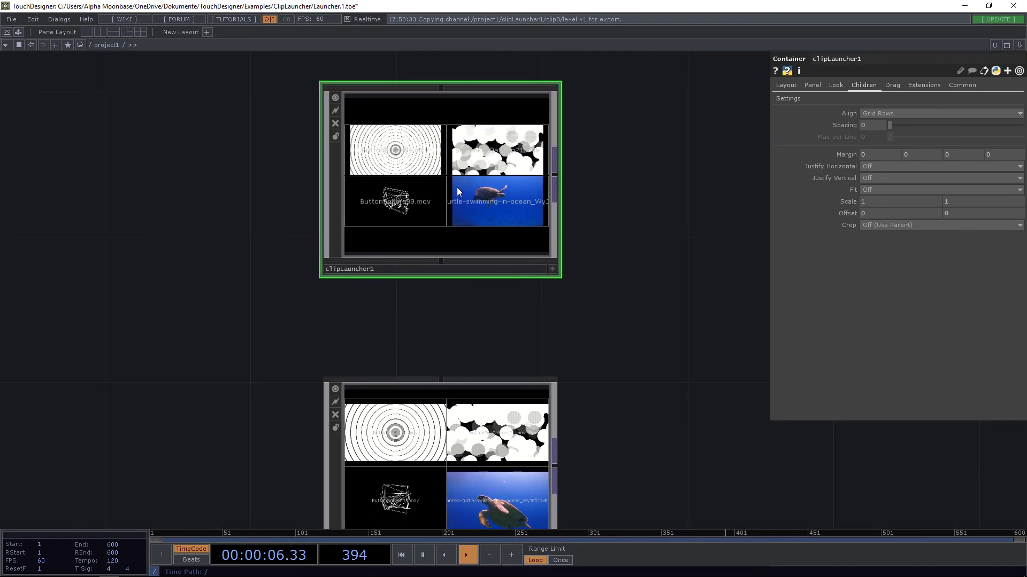
Open the clipLauncher1 container in its own viewer window and move it over the network's free area
right_click(427, 97)
click(450, 132)
drag(440, 46, 118, 38)
drag(230, 206, 461, 377)
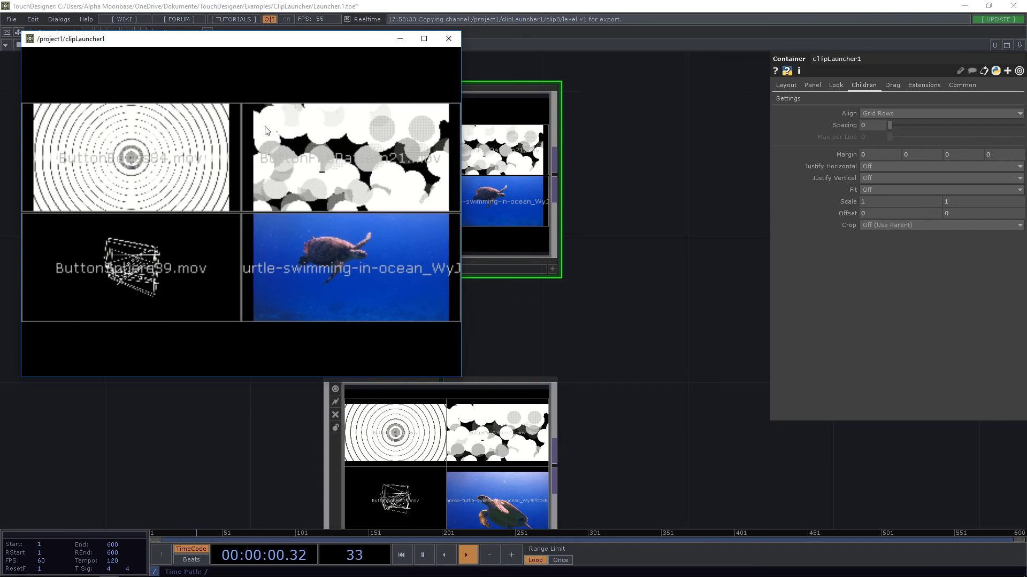
drag(267, 47, 232, 52)
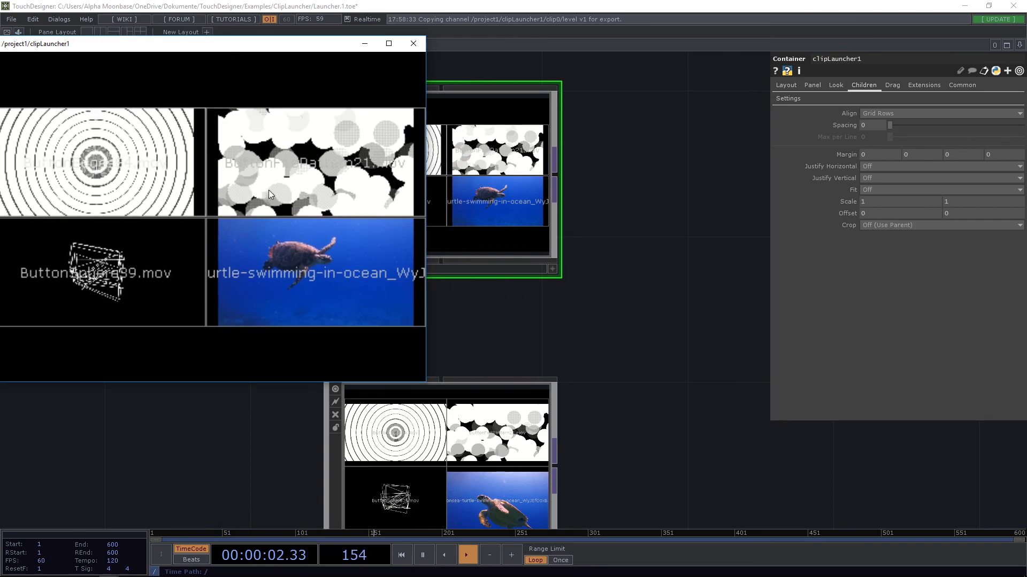
Add a Null TOP on the output of clipLauncher1 and place it beside the container
key(Tab)
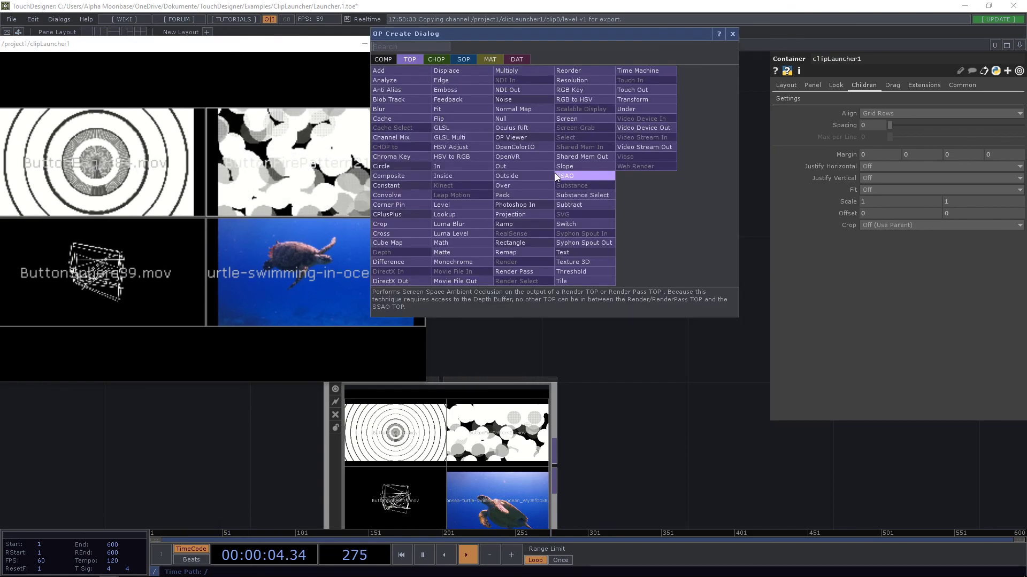
text(nu)
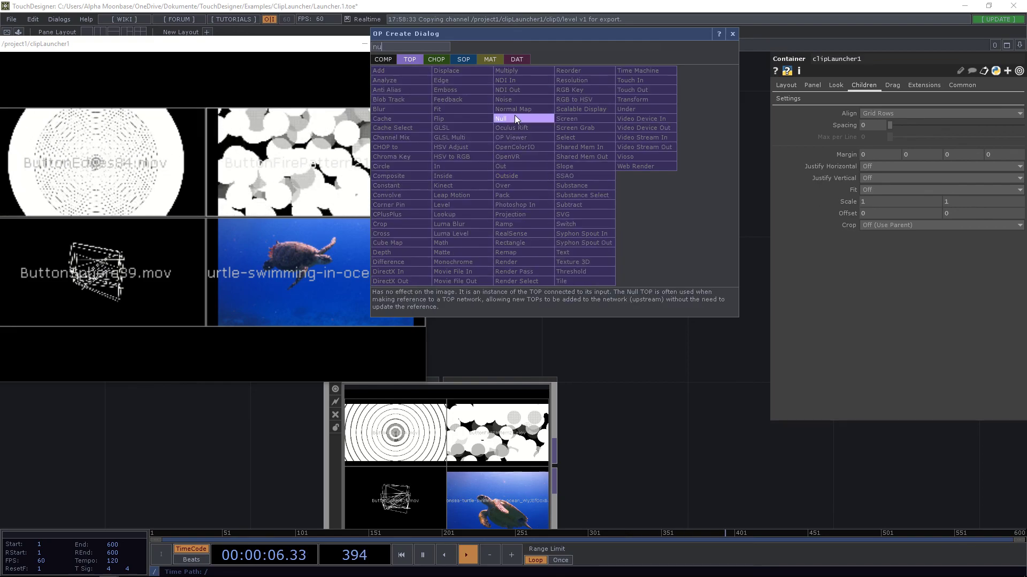
click(513, 118)
click(671, 171)
View null1 in its own window and tile it side by side with the clipLauncher1 window, output on the left half
right_click(662, 115)
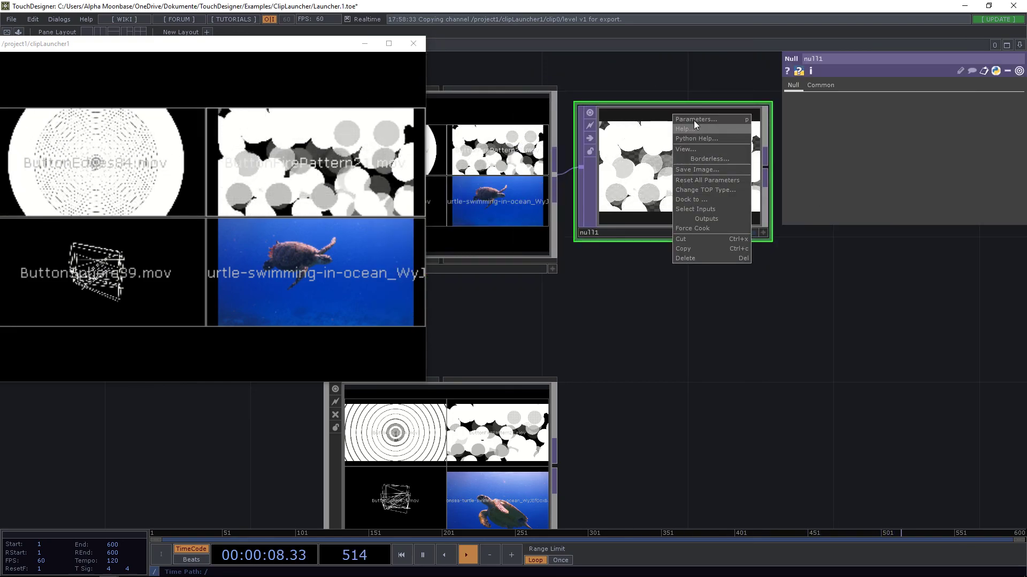
click(698, 150)
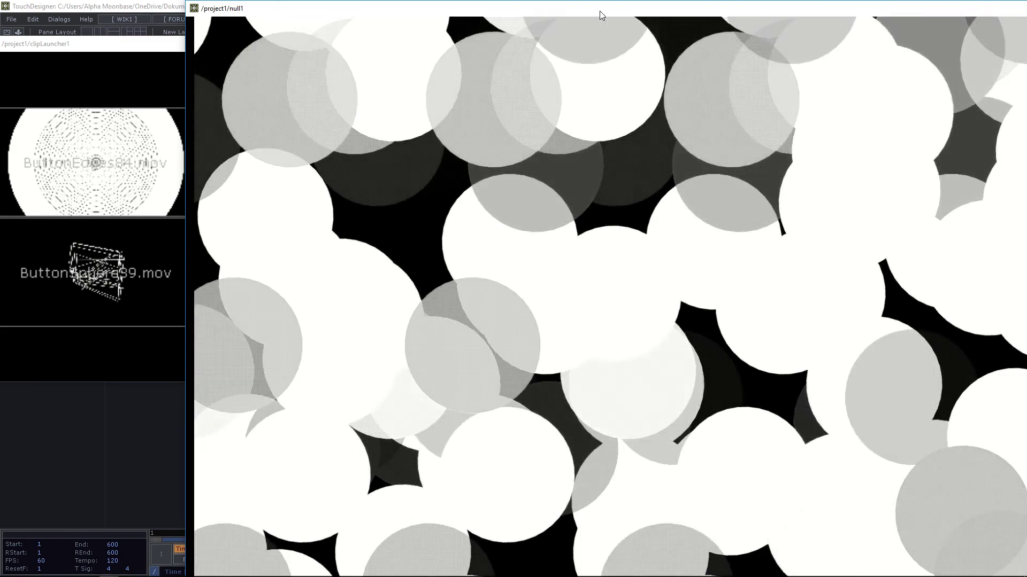
drag(599, 11, 1026, 22)
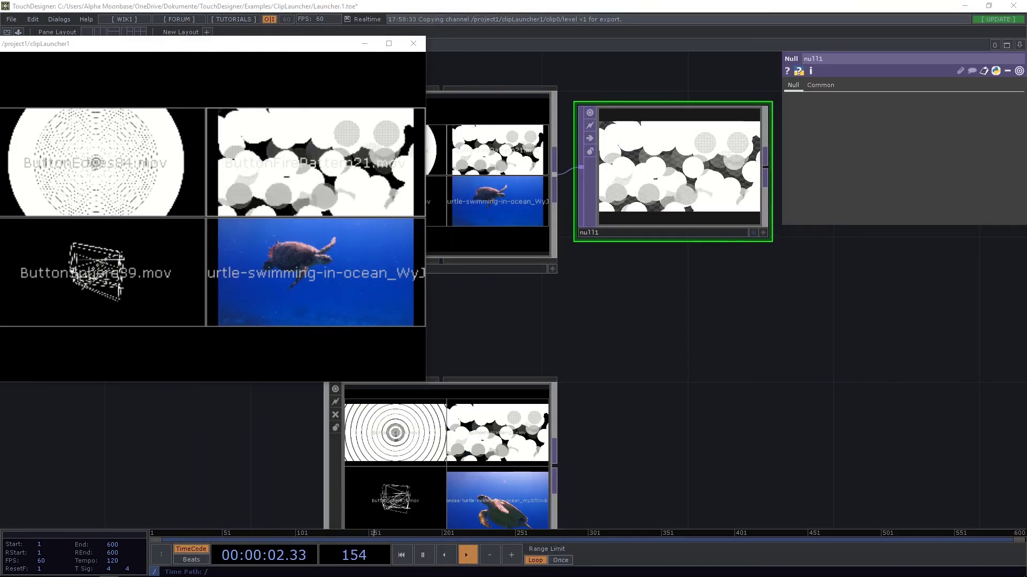
drag(1026, 266, 1, 128)
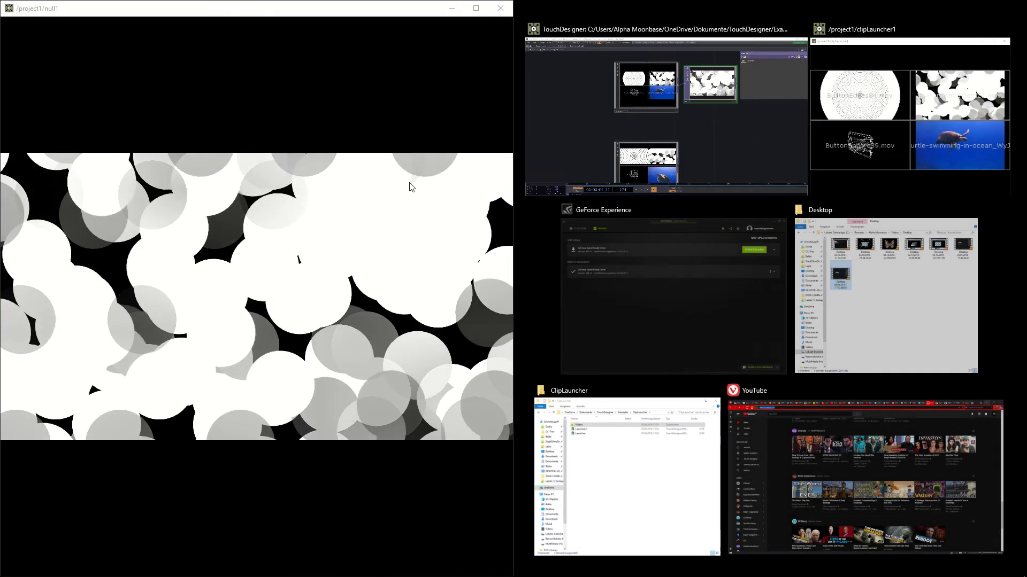
click(909, 101)
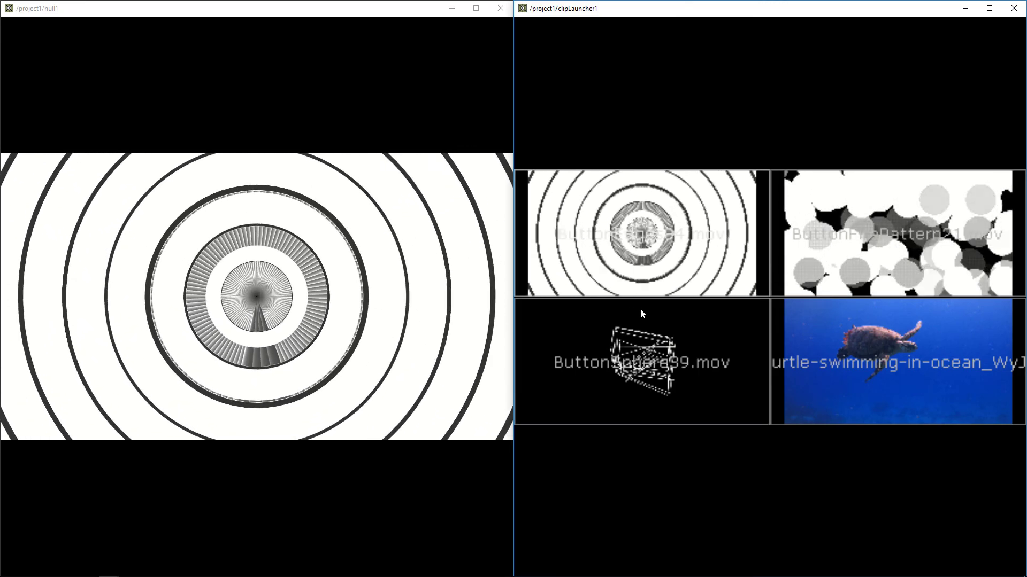
Test the launcher by alternately triggering the ButtonSphere39.mov and turtle clips, checking the fades in the null1 output
click(642, 353)
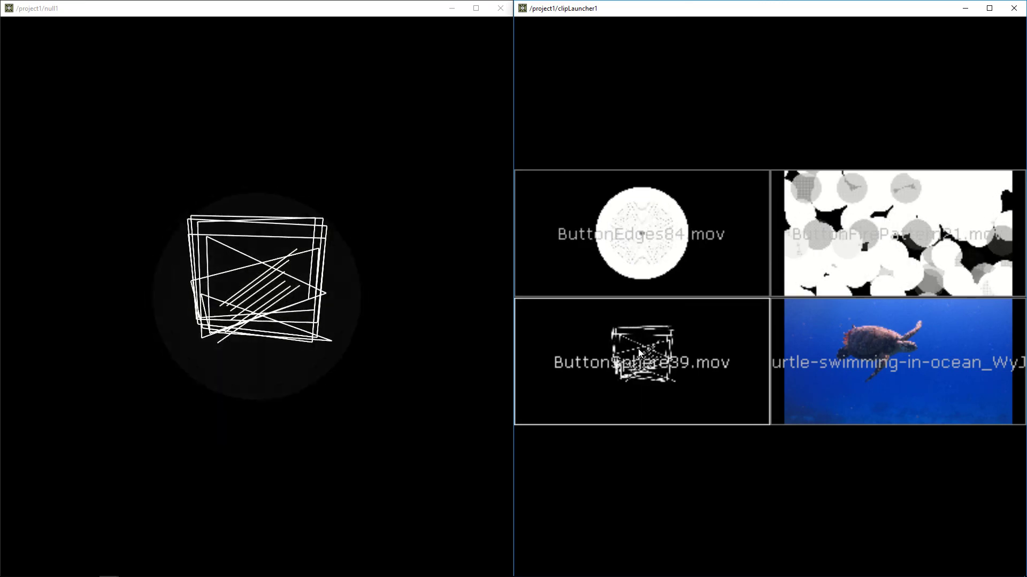
click(864, 345)
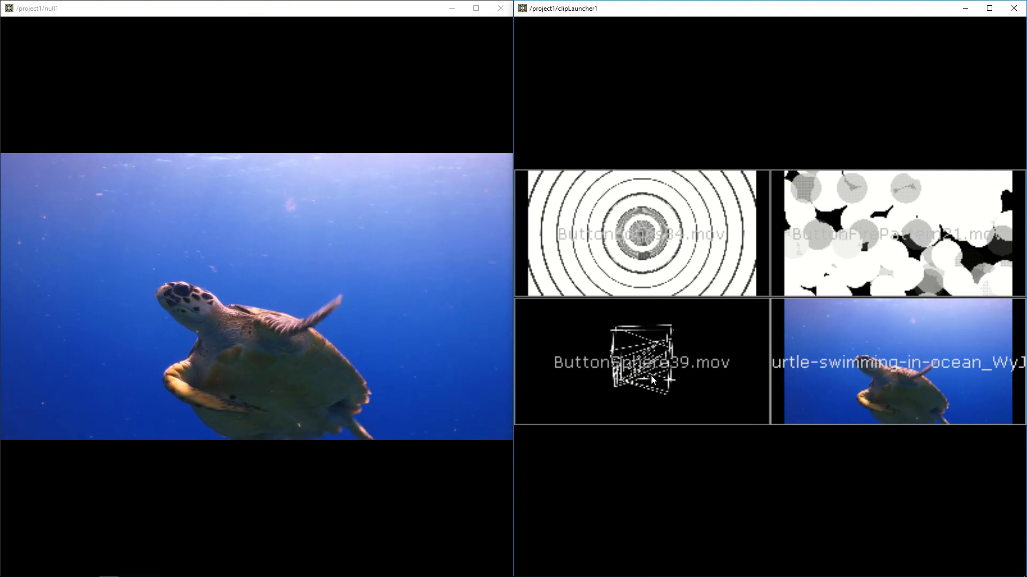
click(650, 375)
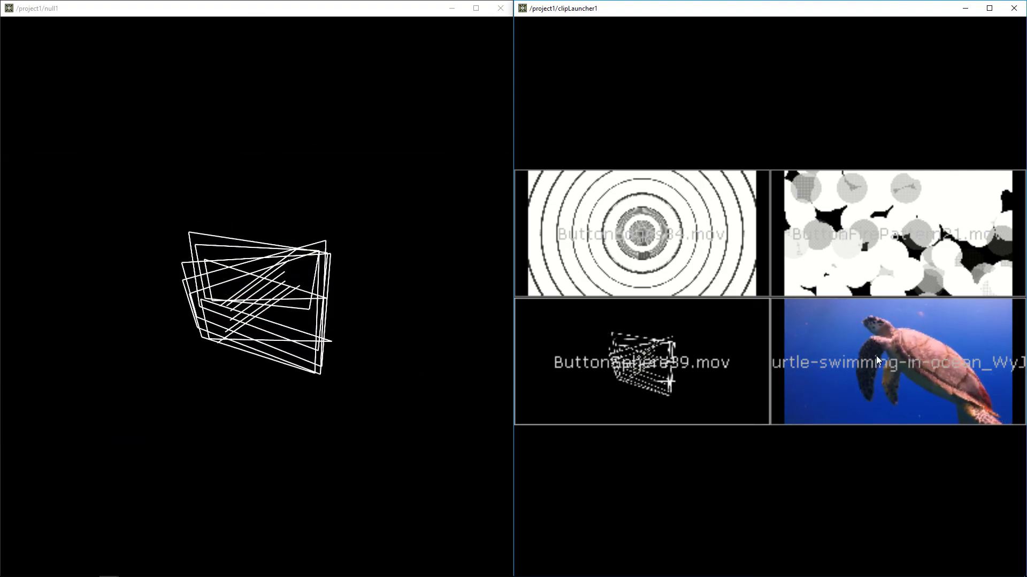
click(878, 351)
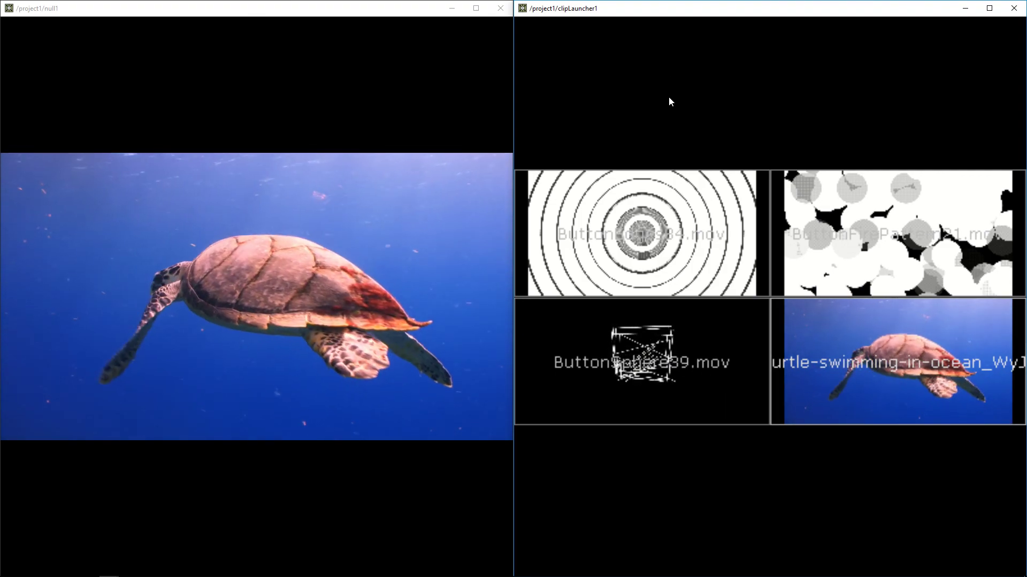